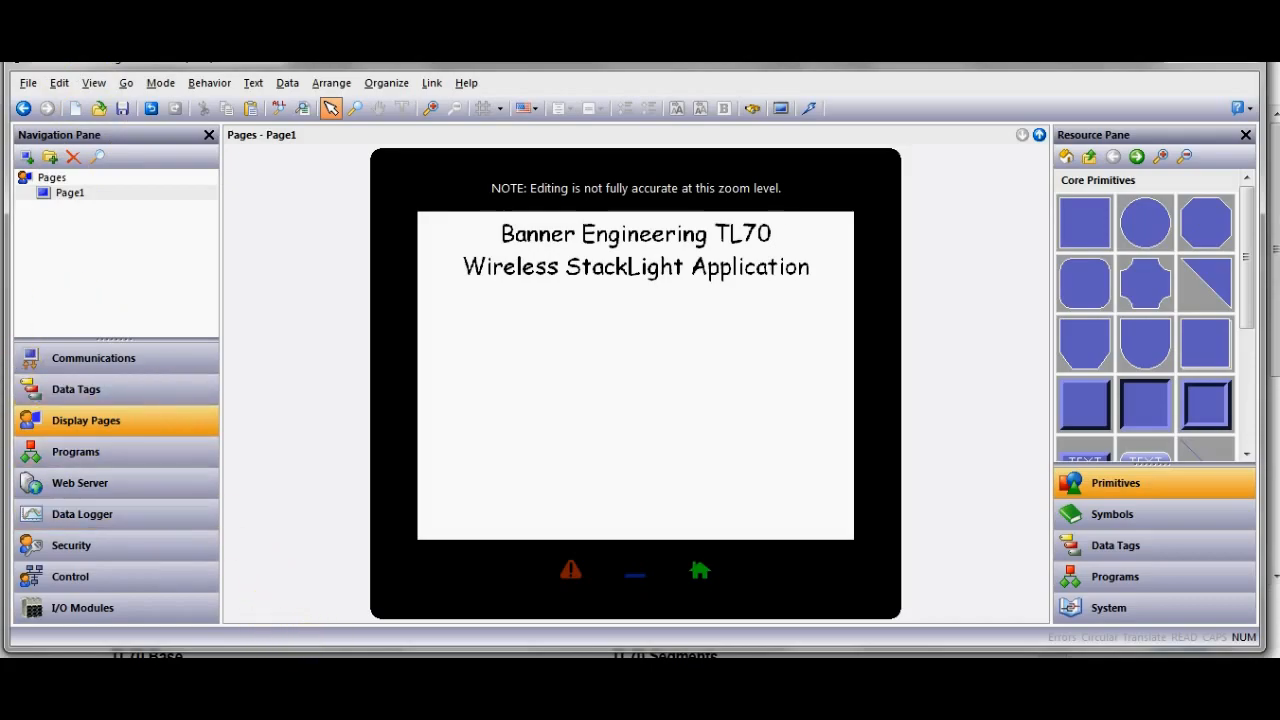
Switch to the TL70 Wireless Modular Tower Light datasheet and examine the model numbering and the module DIP switch configuration
left_click(315, 652)
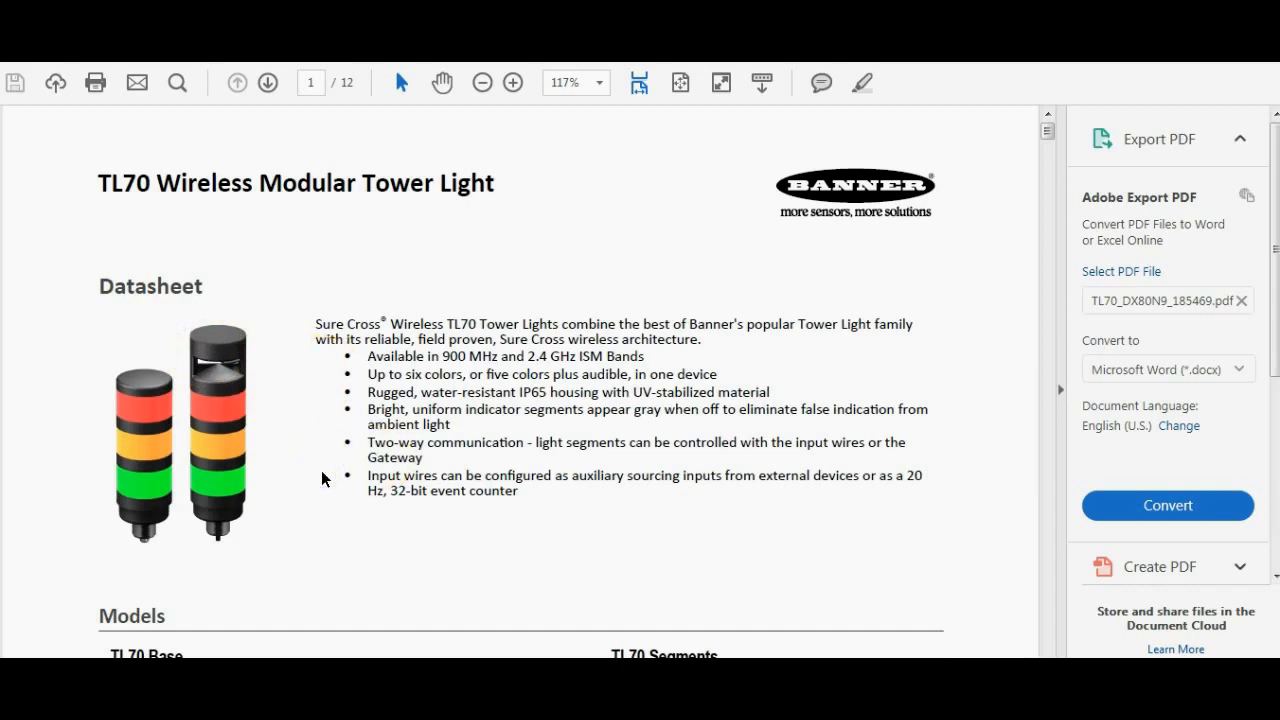
scroll(322, 479, "down", 10)
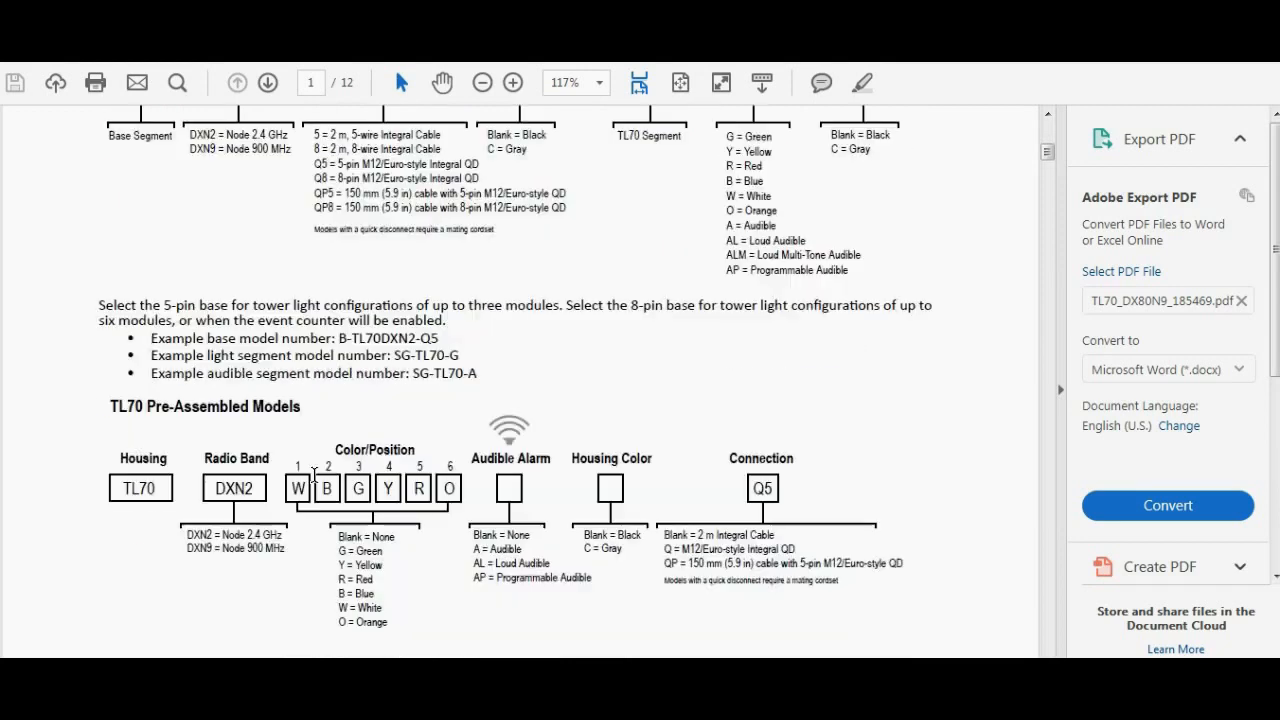
scroll(318, 483, "down", 2)
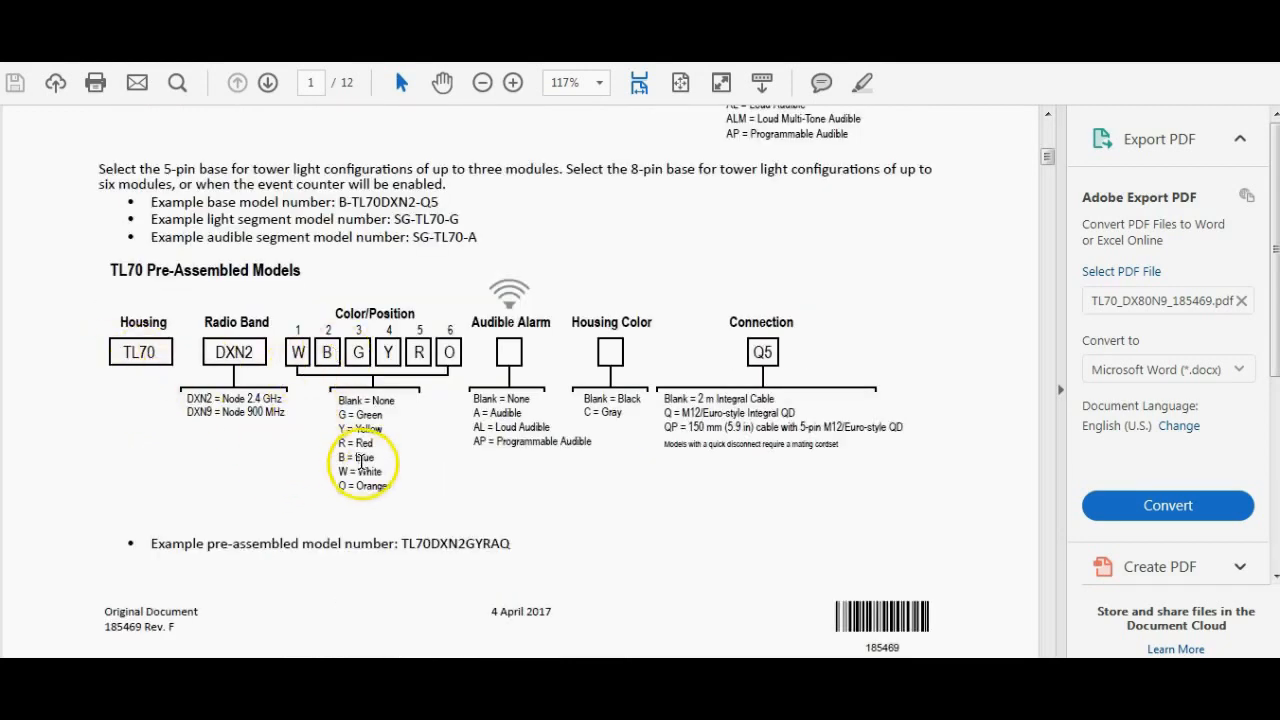
scroll(371, 449, "down", 2)
scroll(366, 479, "down", 5)
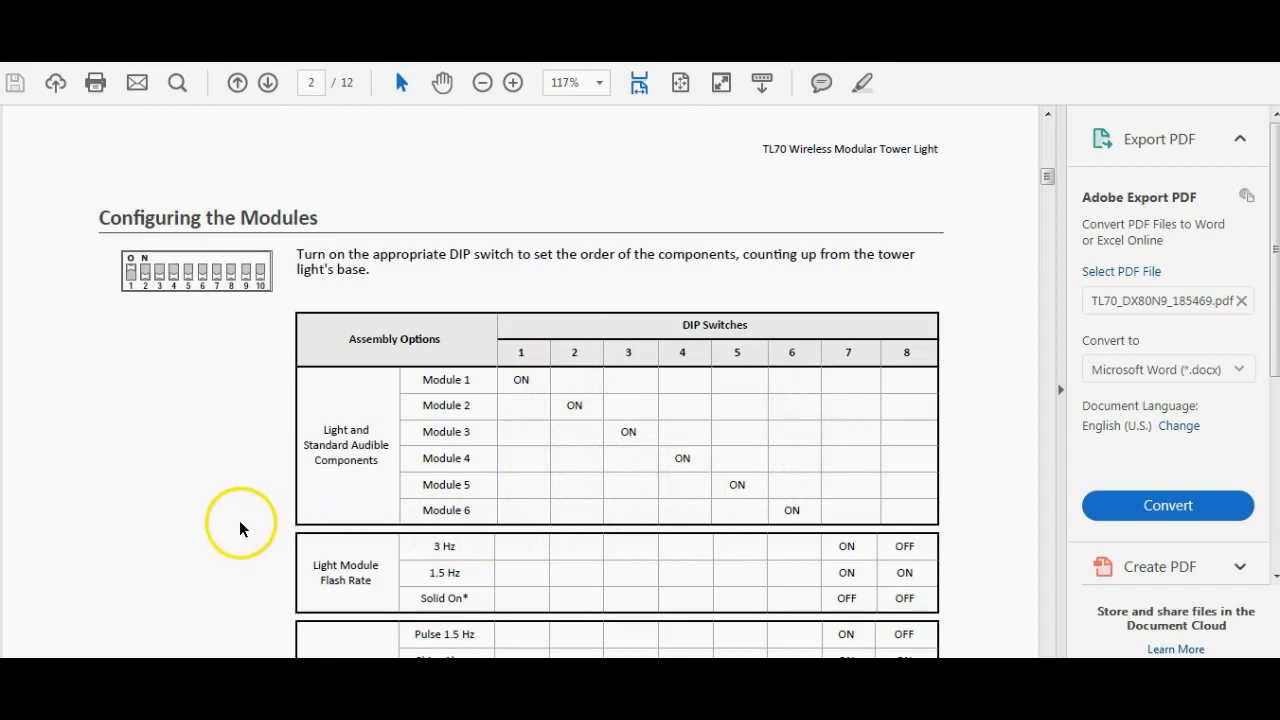
scroll(246, 520, "down", 2)
scroll(246, 520, "down", 2)
scroll(250, 510, "up", 10)
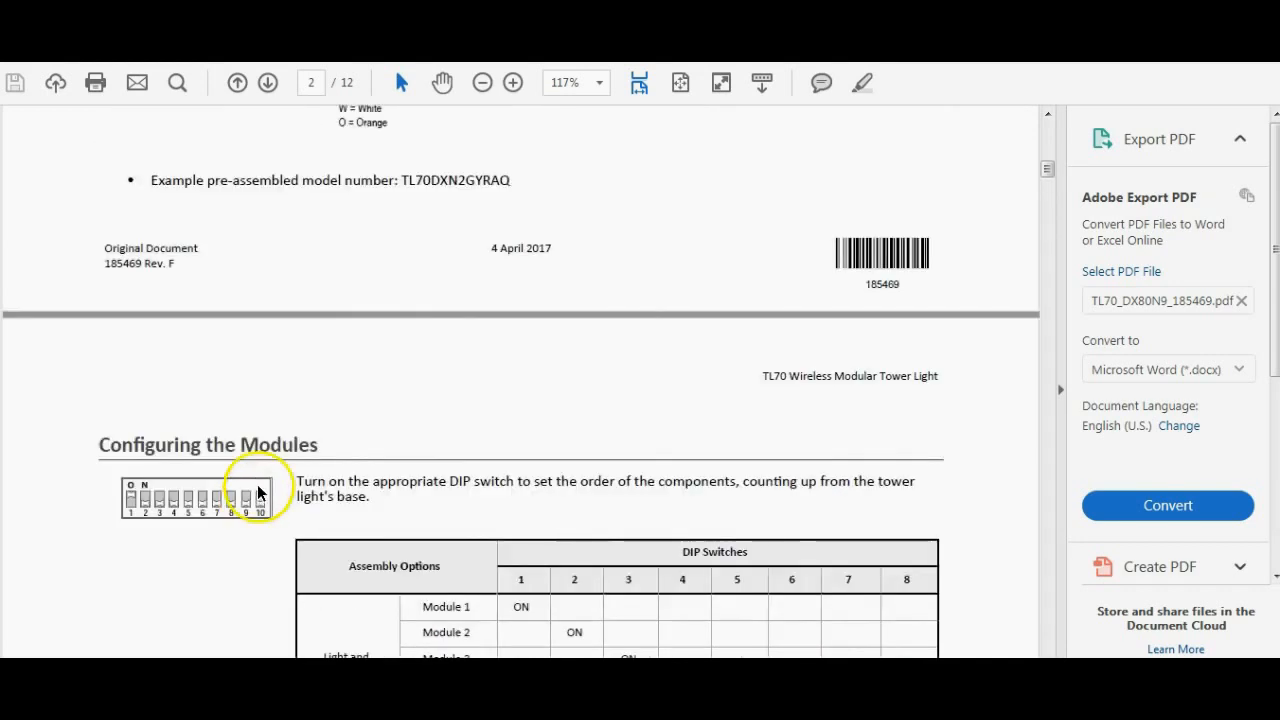
scroll(257, 485, "up", 10)
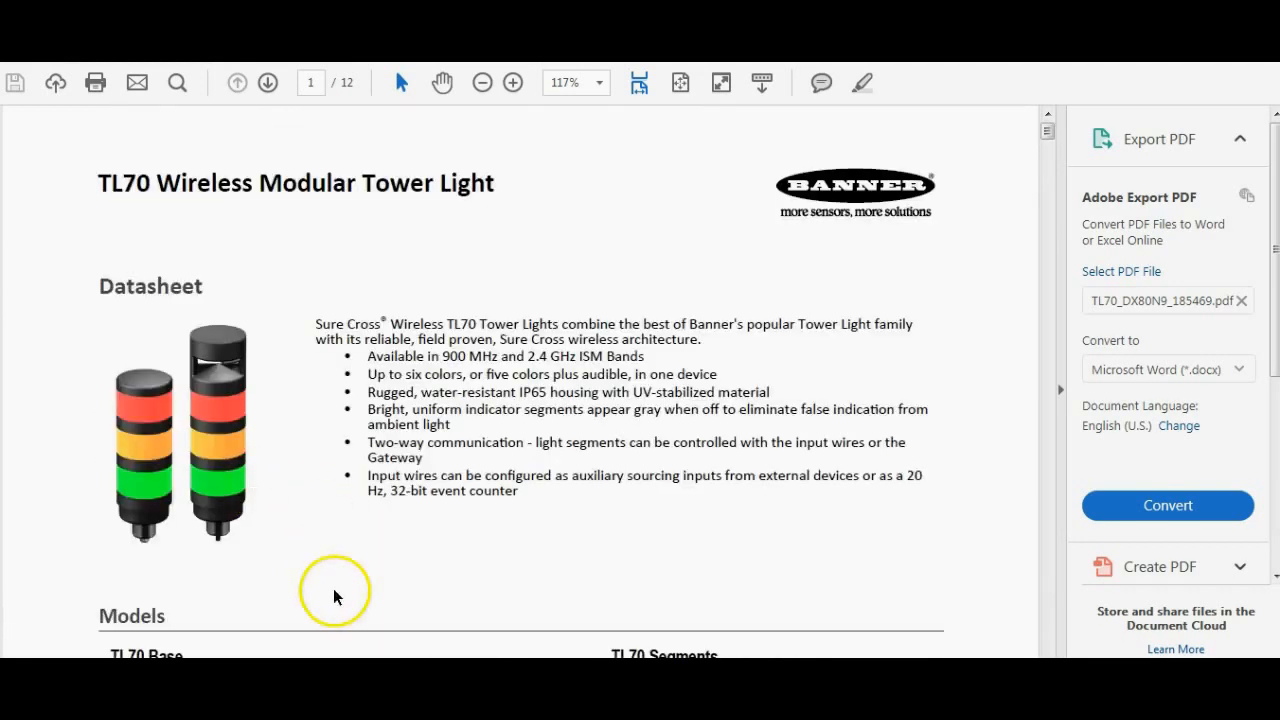
Switch back to the Crimson project and create a new data tag named Node_Data
left_click(401, 668)
left_click(287, 461)
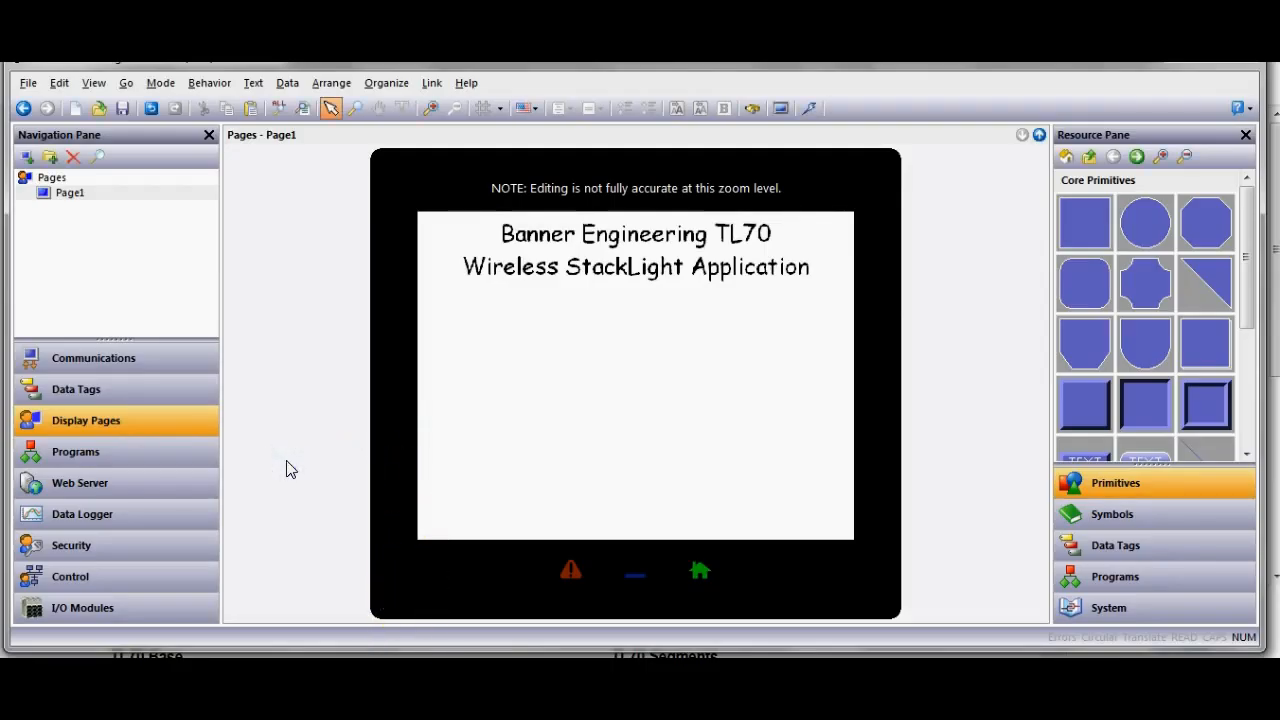
left_click(149, 393)
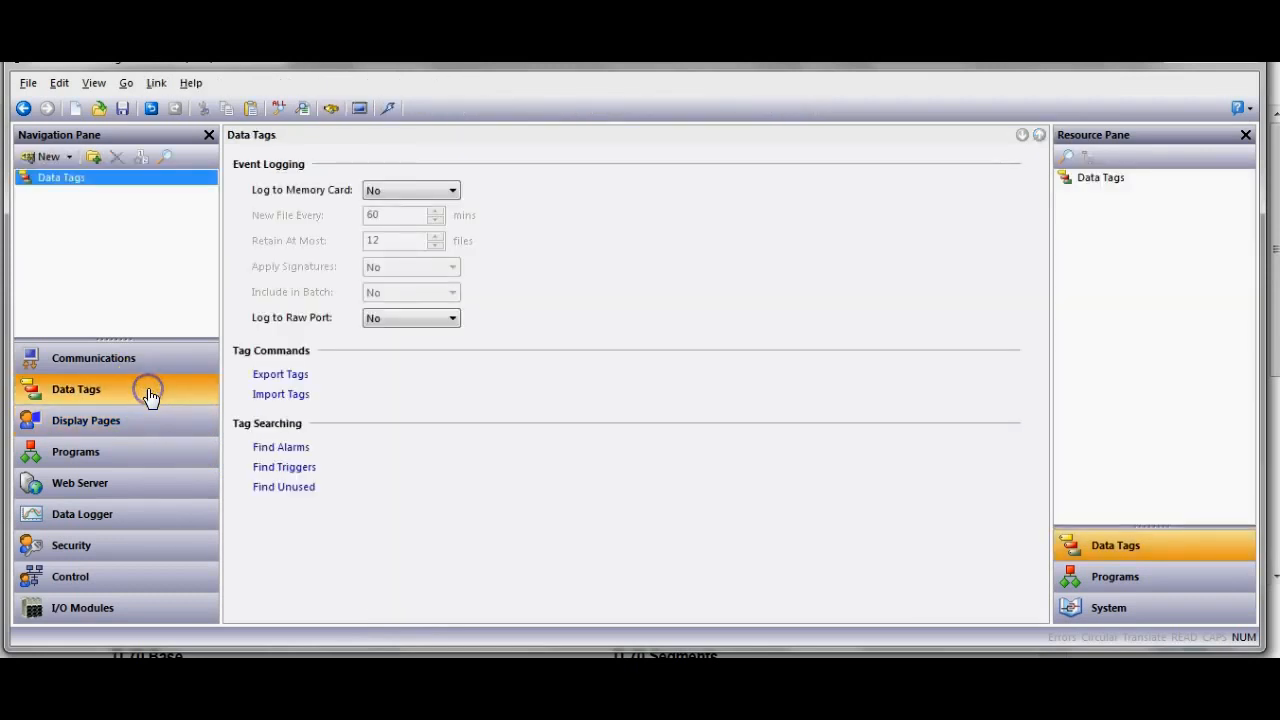
left_click(43, 158)
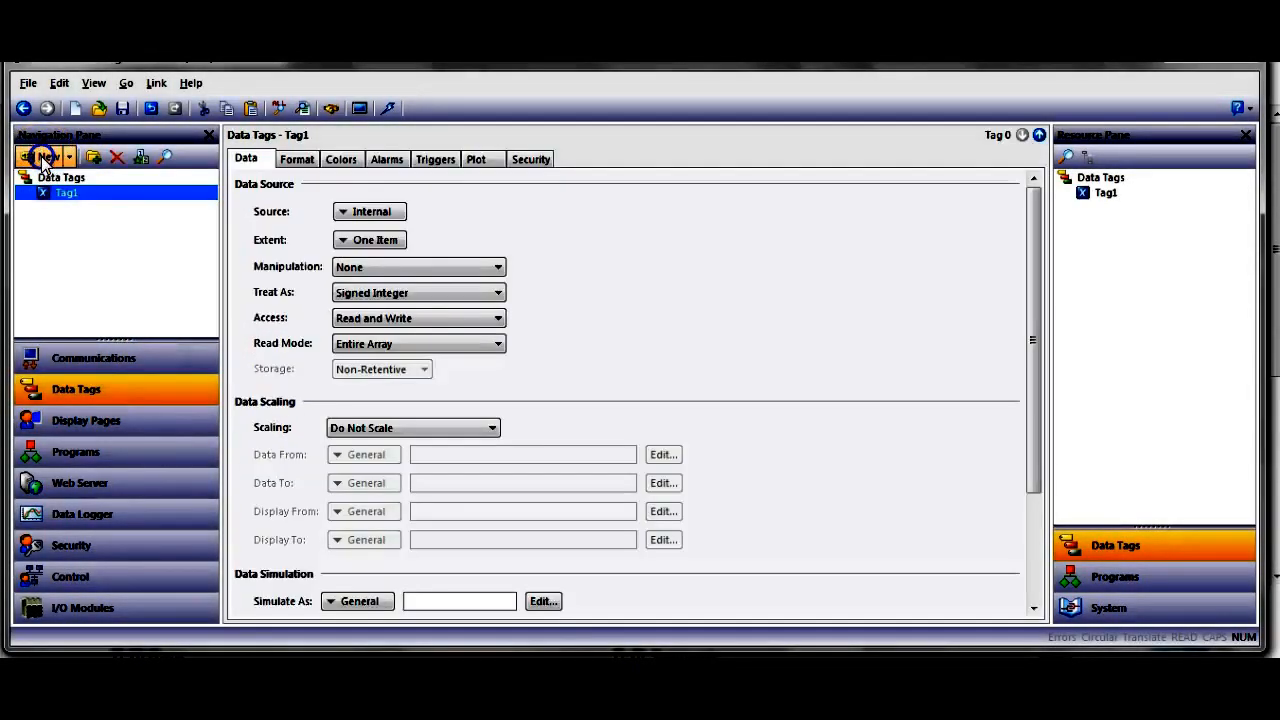
left_click(65, 194)
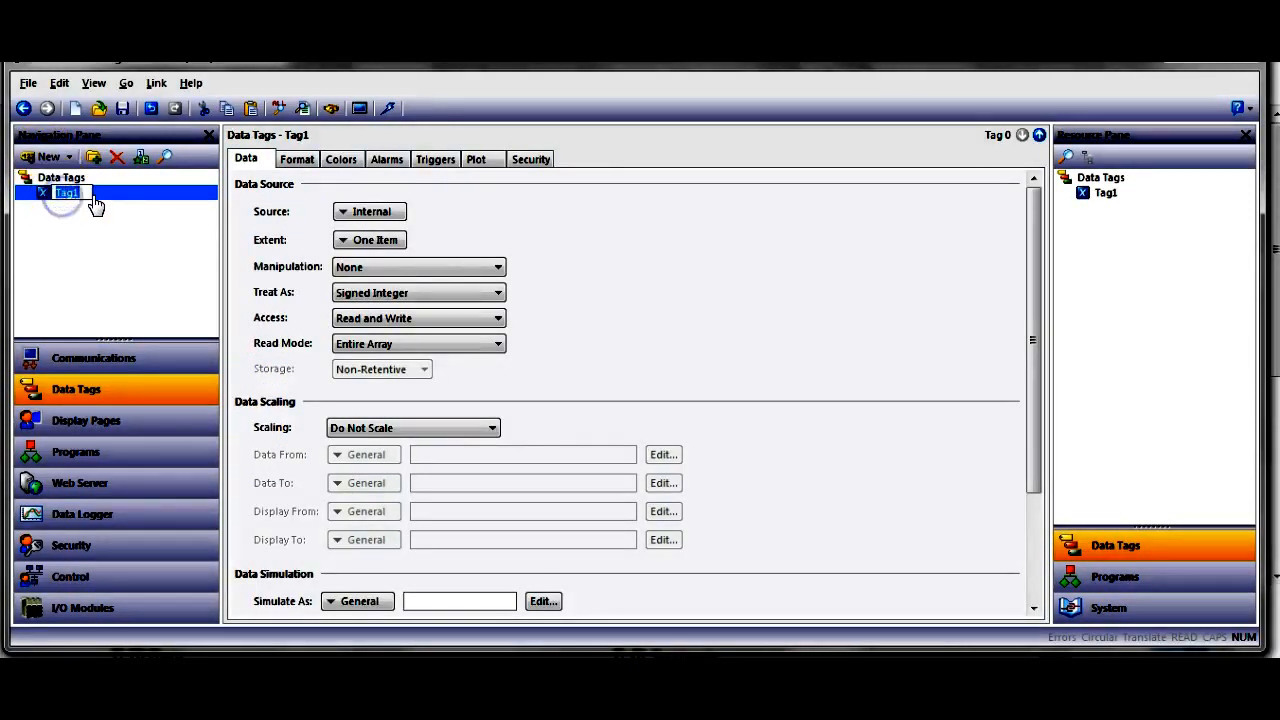
type("Node_Data")
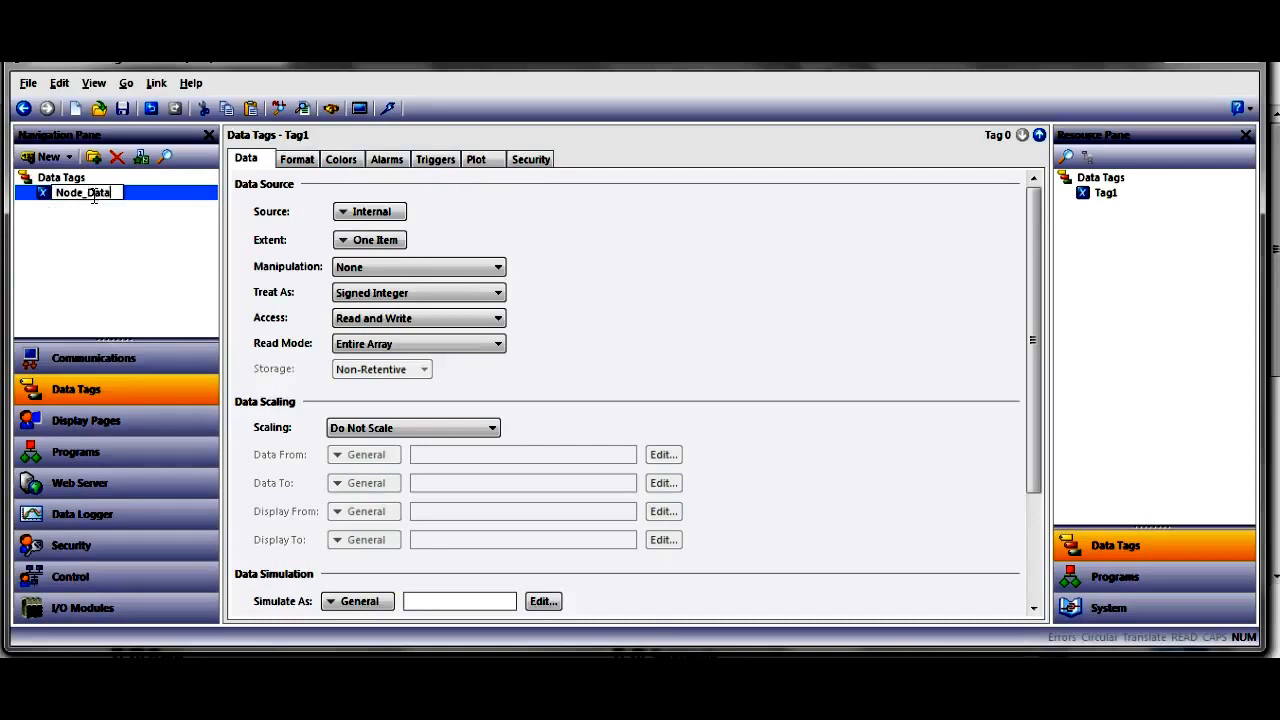
key("Return")
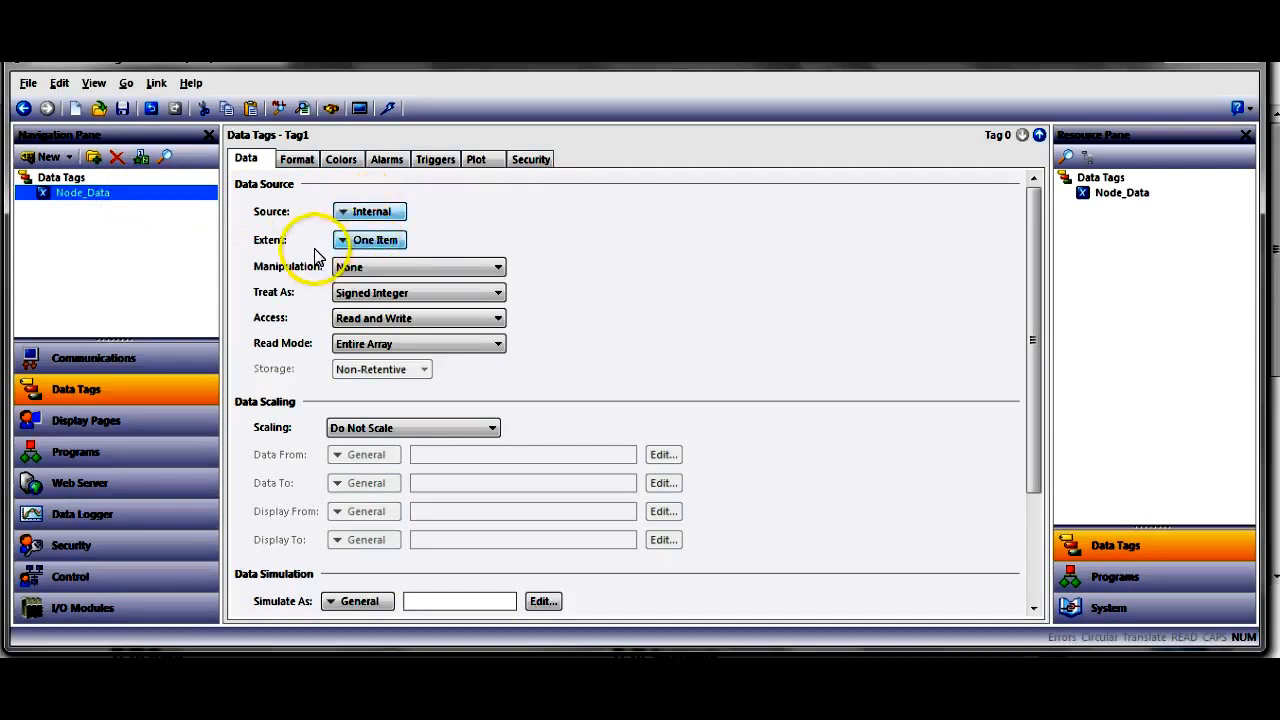
Make Node_Data a 16-element array sourced from the Gateway's holding registers starting at 400017, using Word as Word
left_click(385, 250)
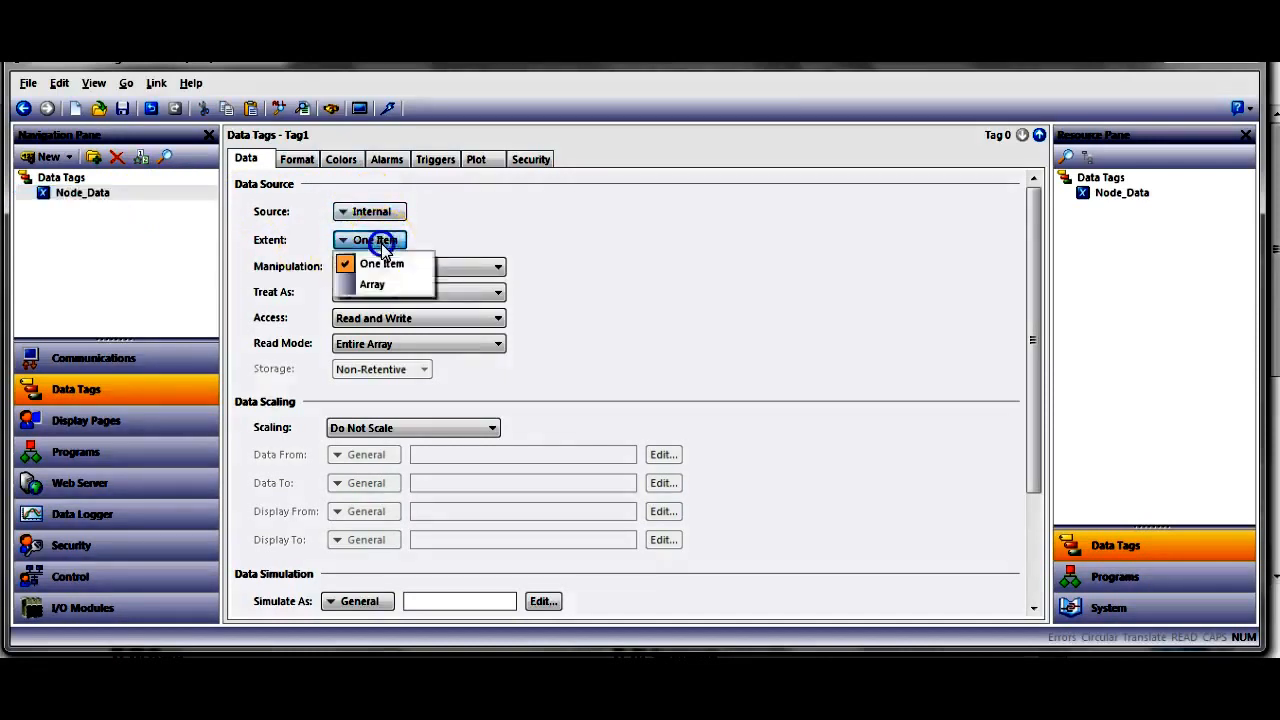
left_click(392, 285)
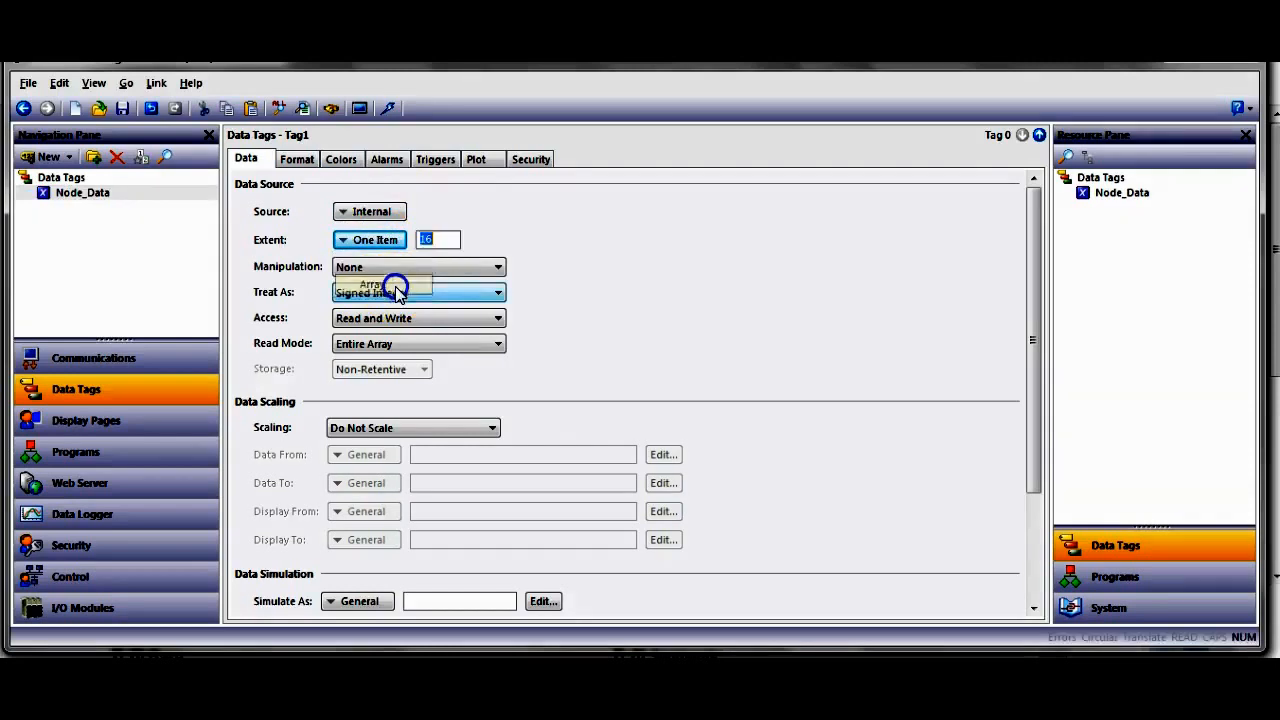
left_click(371, 211)
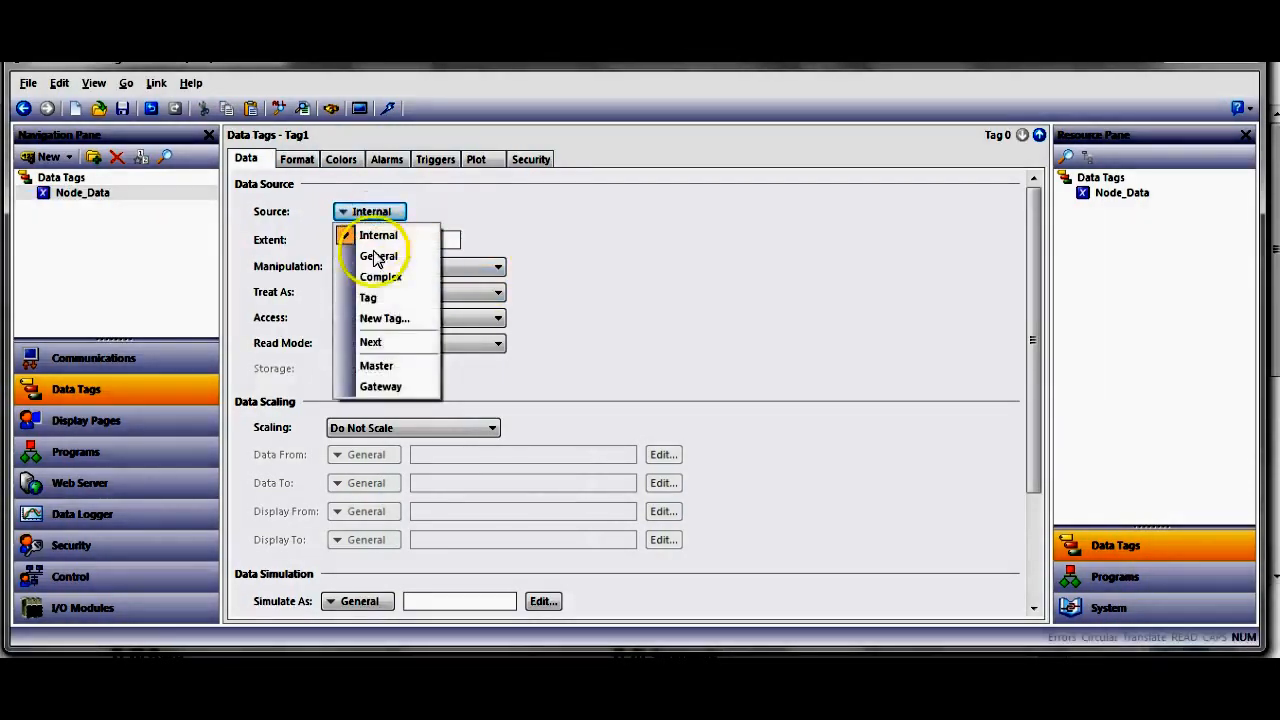
left_click(399, 387)
left_click(449, 274)
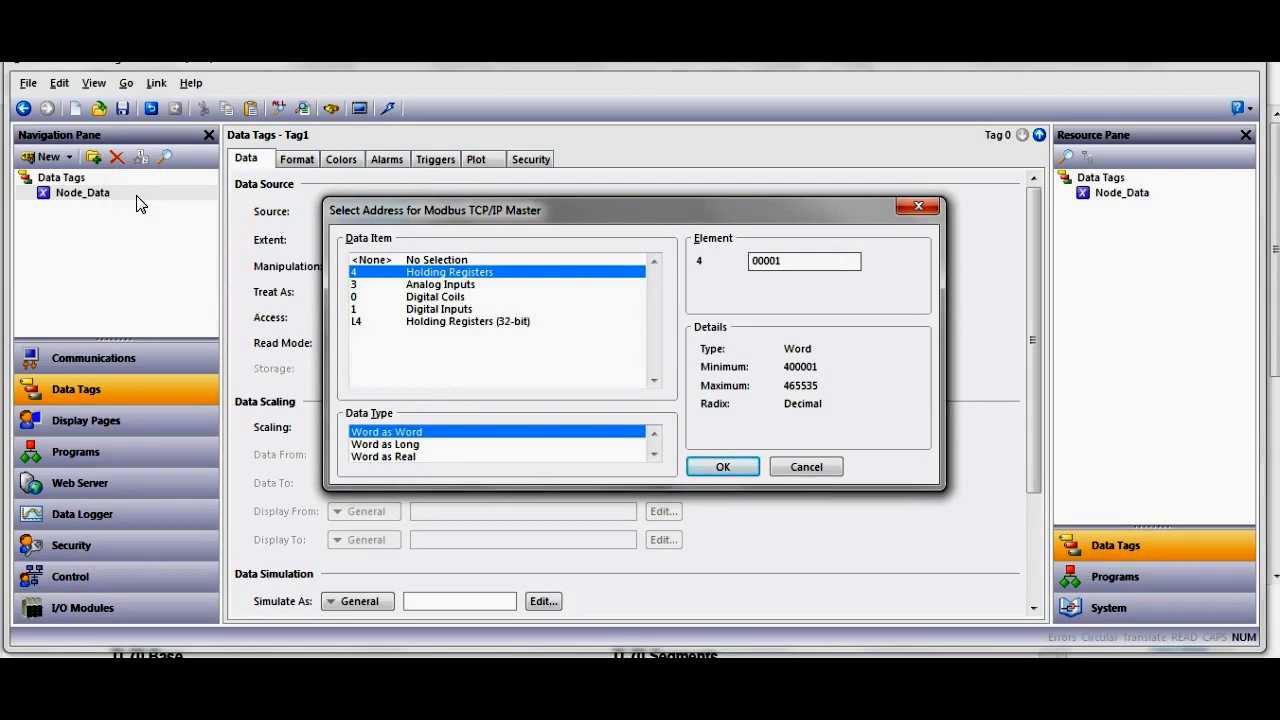
double_click(805, 254)
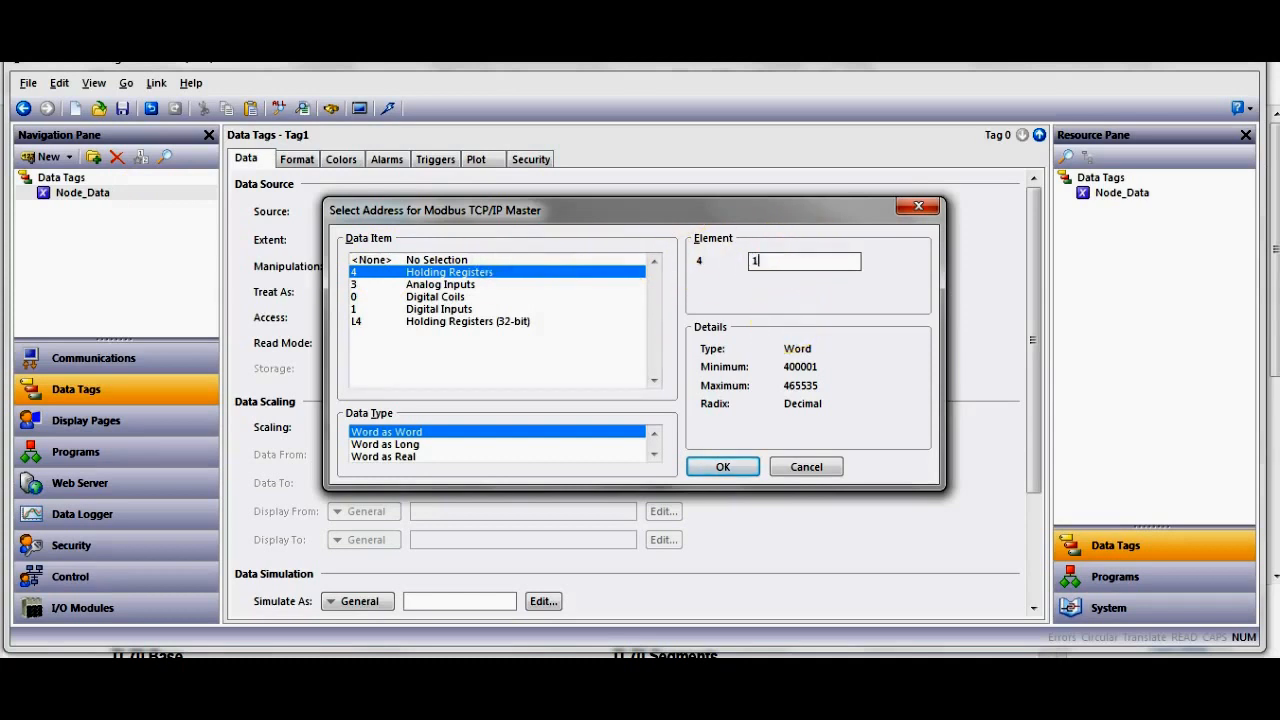
left_click(714, 469)
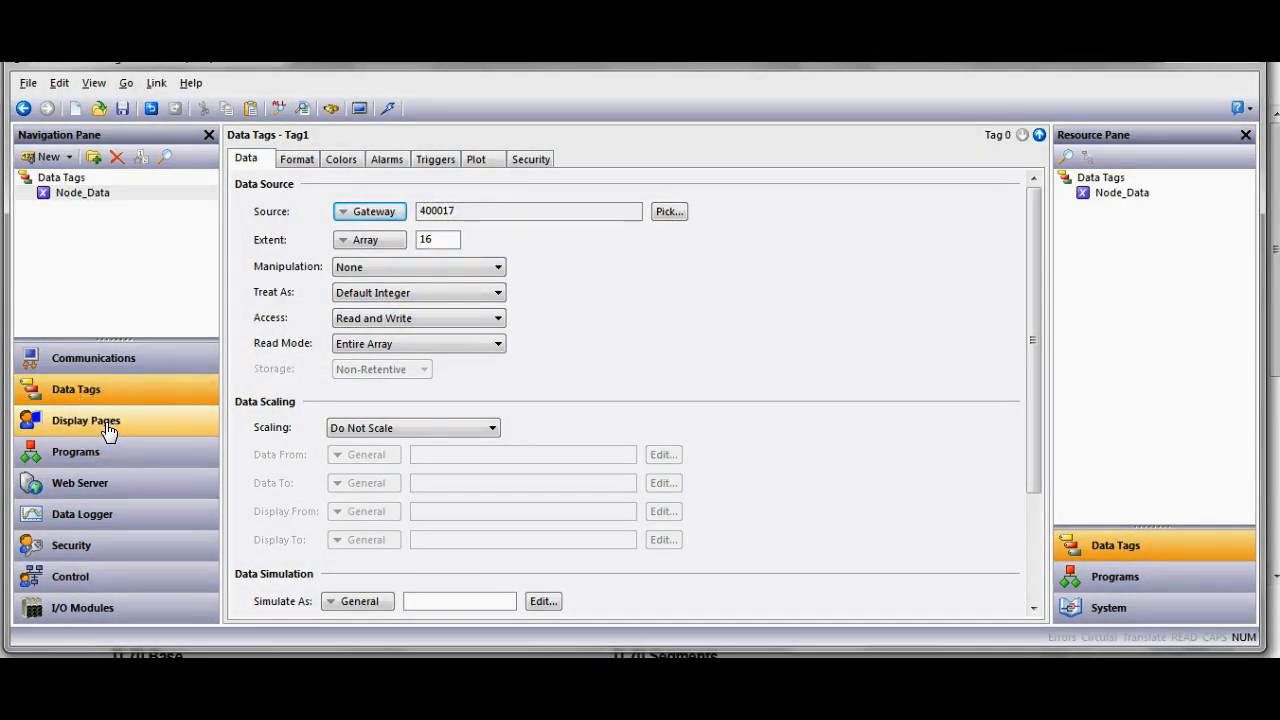
Return to display Page1 and expand Node_Data in the available data tags to show its individual array elements
left_click(108, 430)
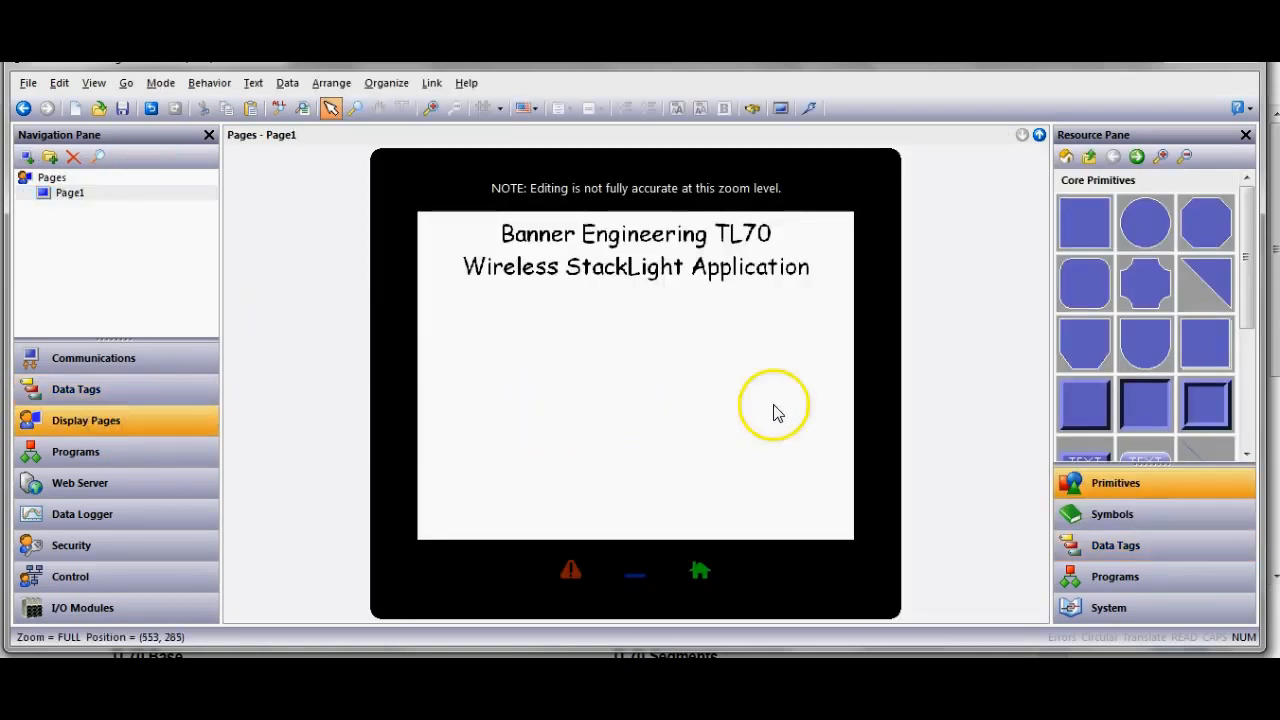
left_click(1113, 553)
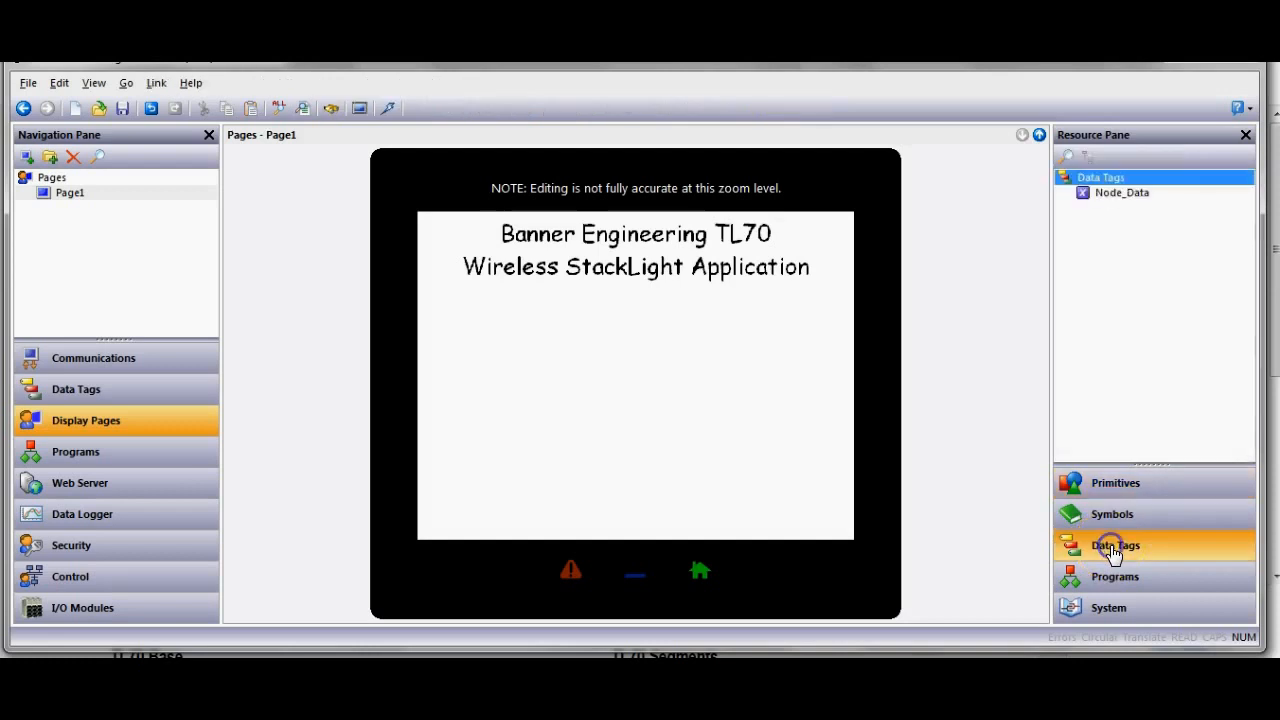
left_click(1153, 203)
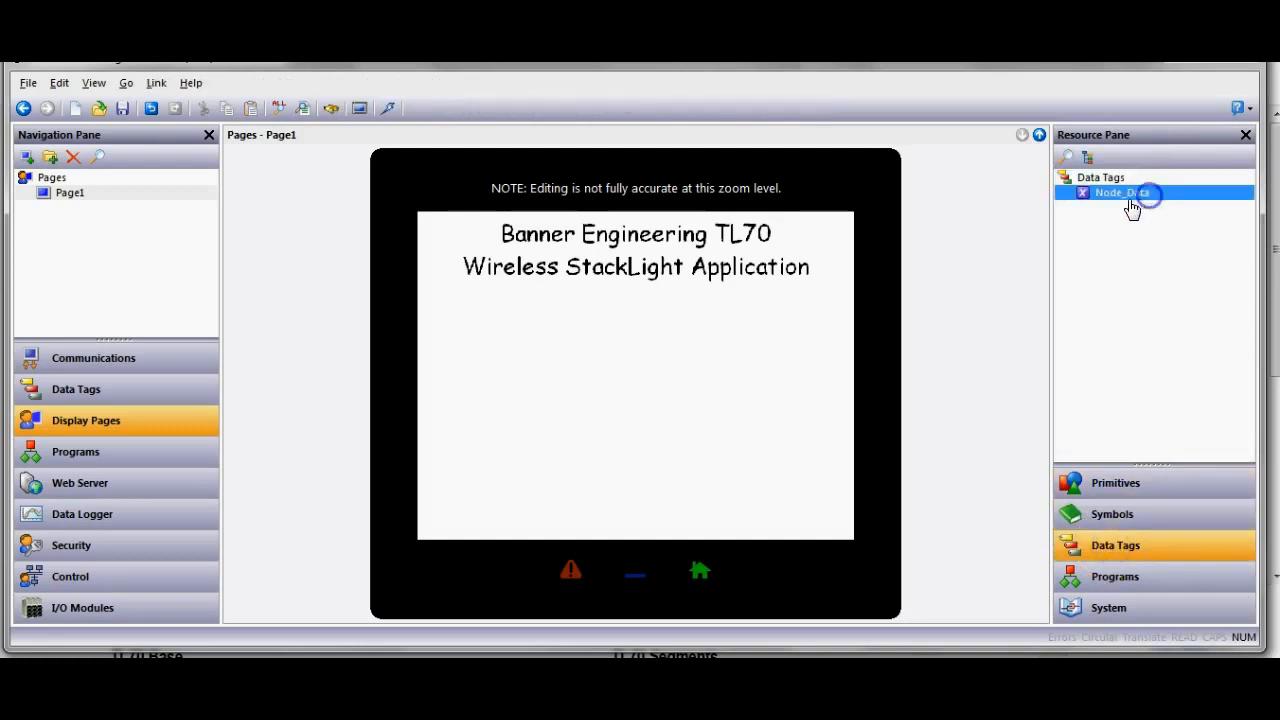
left_click(1088, 160)
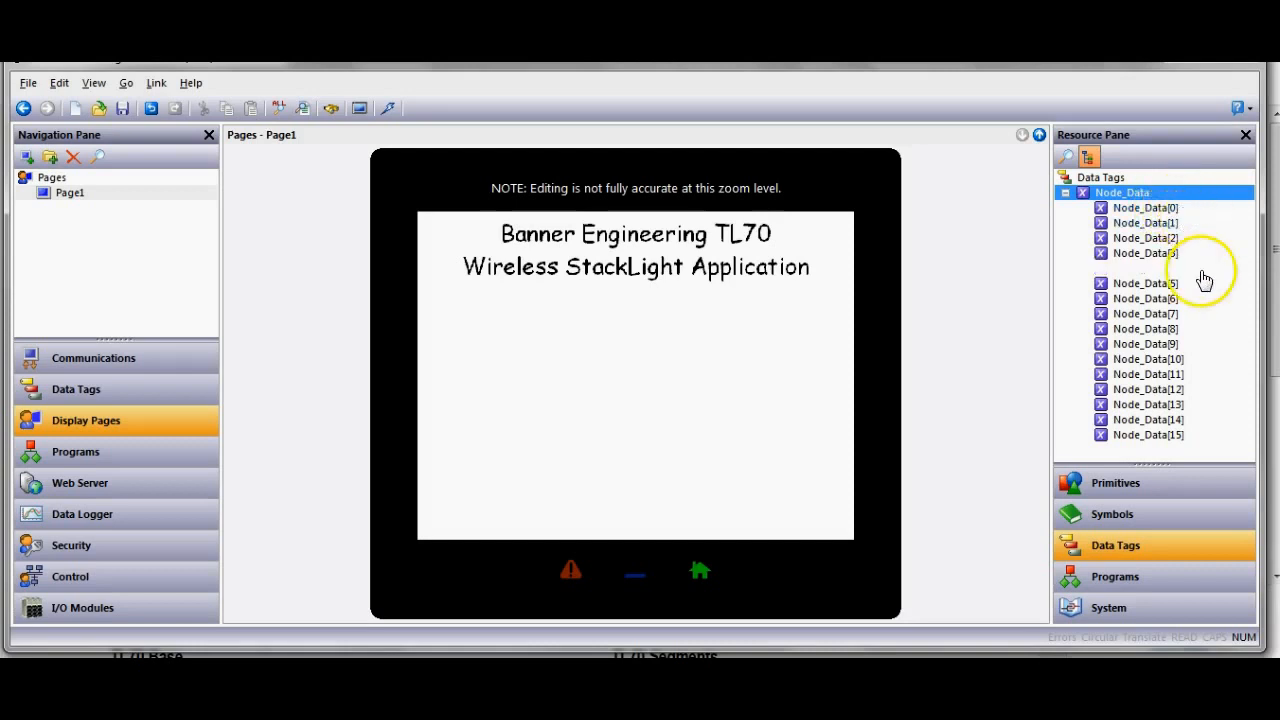
left_click(1162, 210)
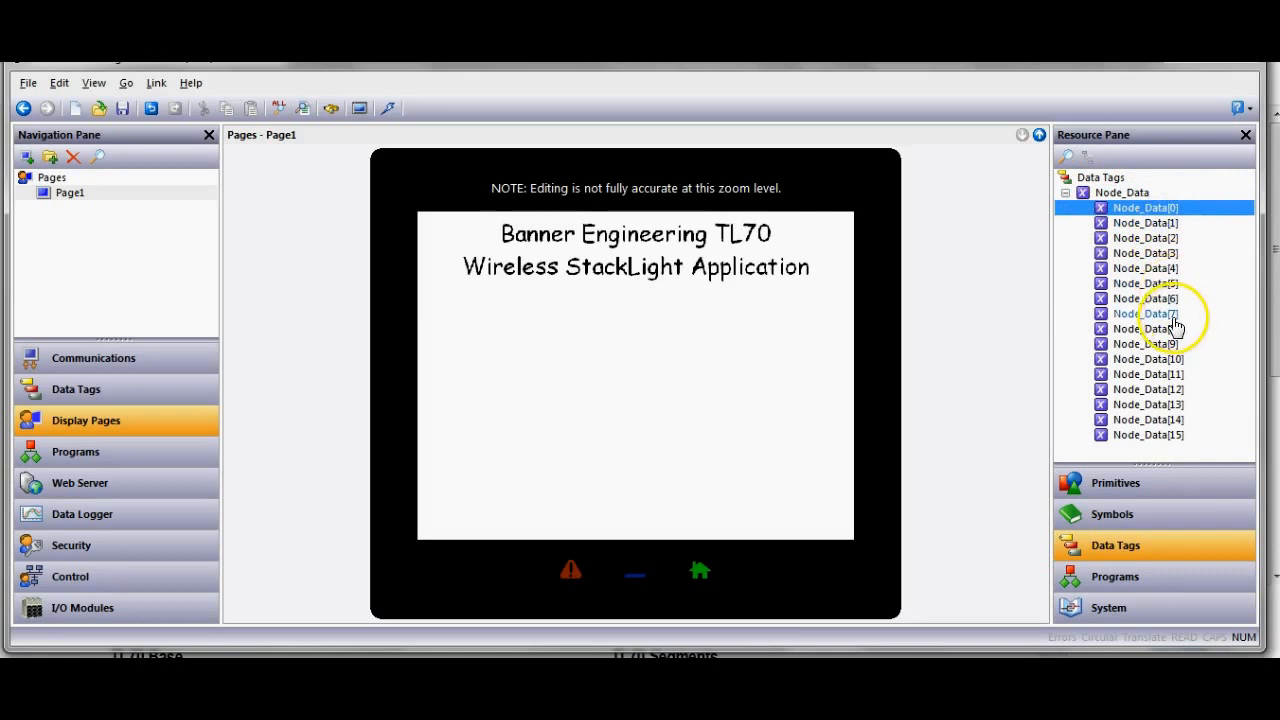
Reopen the Node_Data tag settings and set its data to be treated as Unsigned Integer
left_click(122, 390)
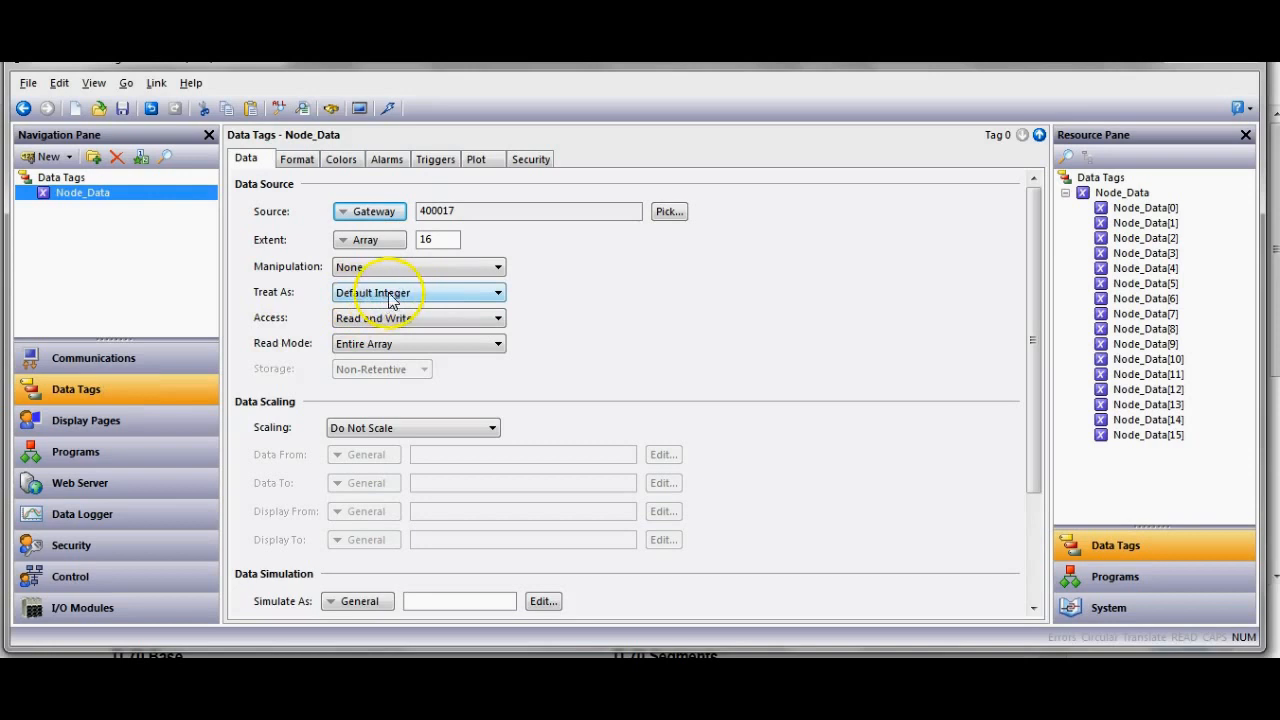
left_click(424, 293)
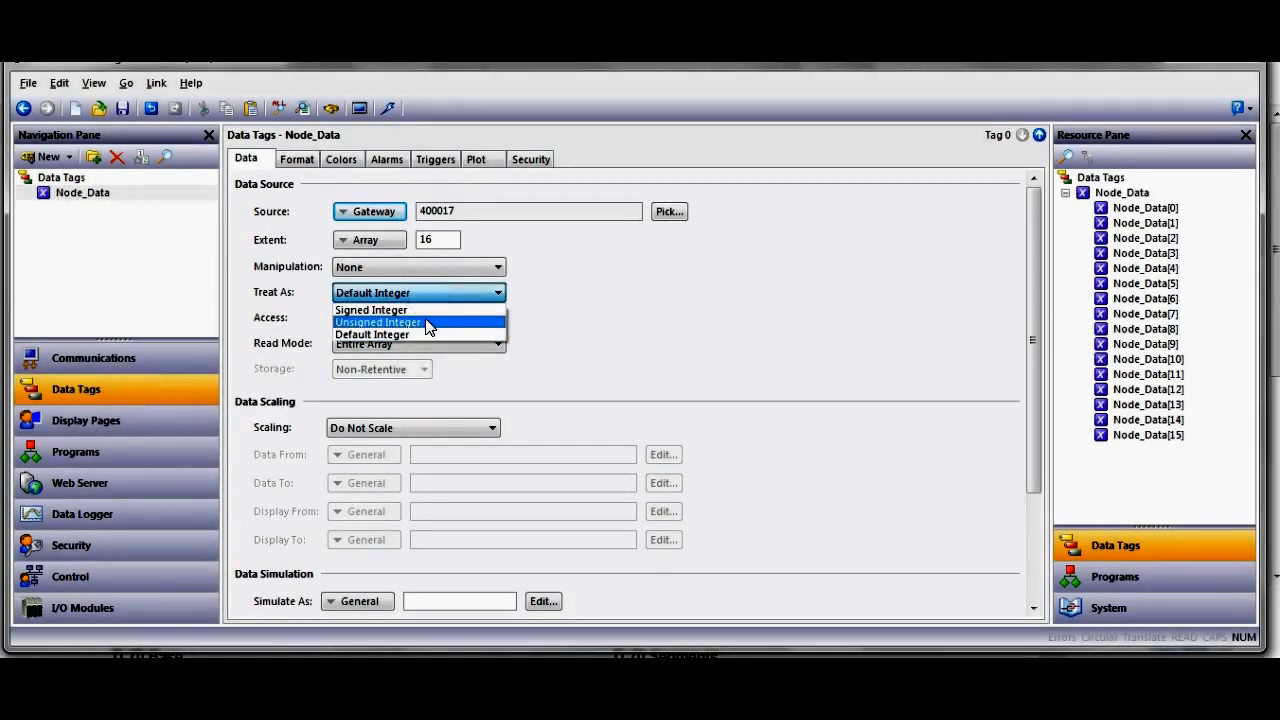
left_click(425, 318)
left_click(398, 292)
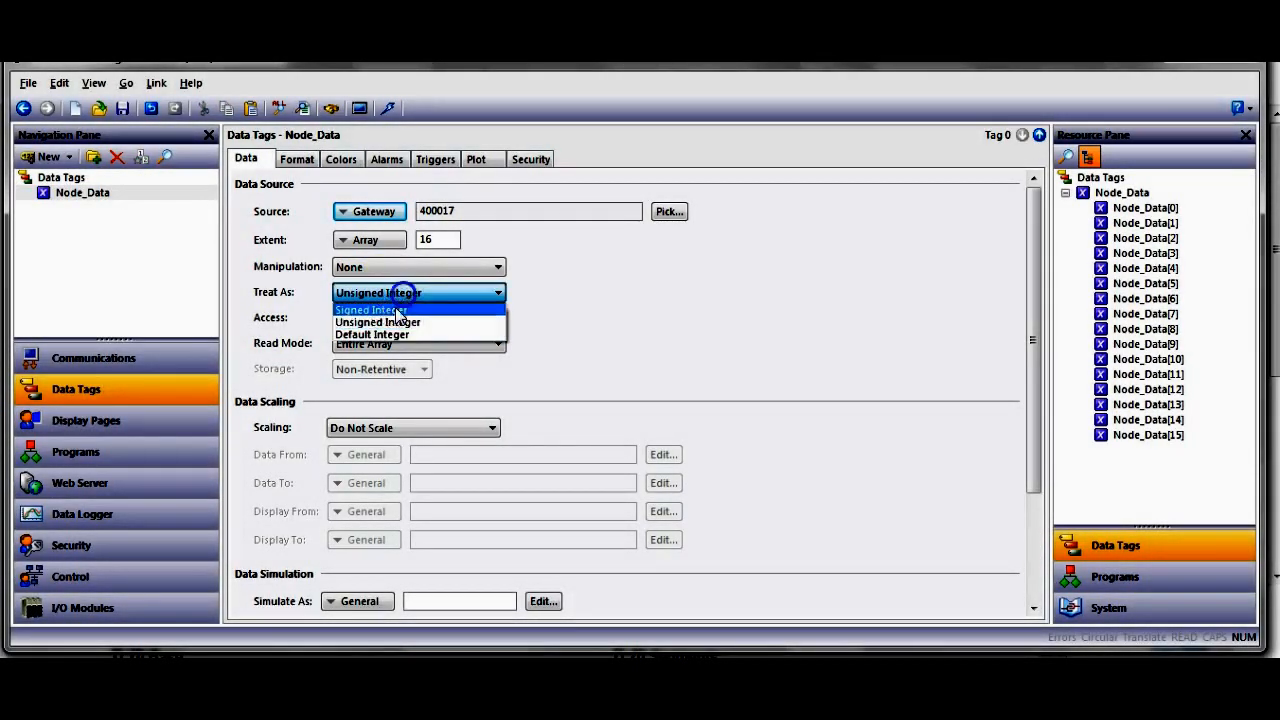
left_click(407, 322)
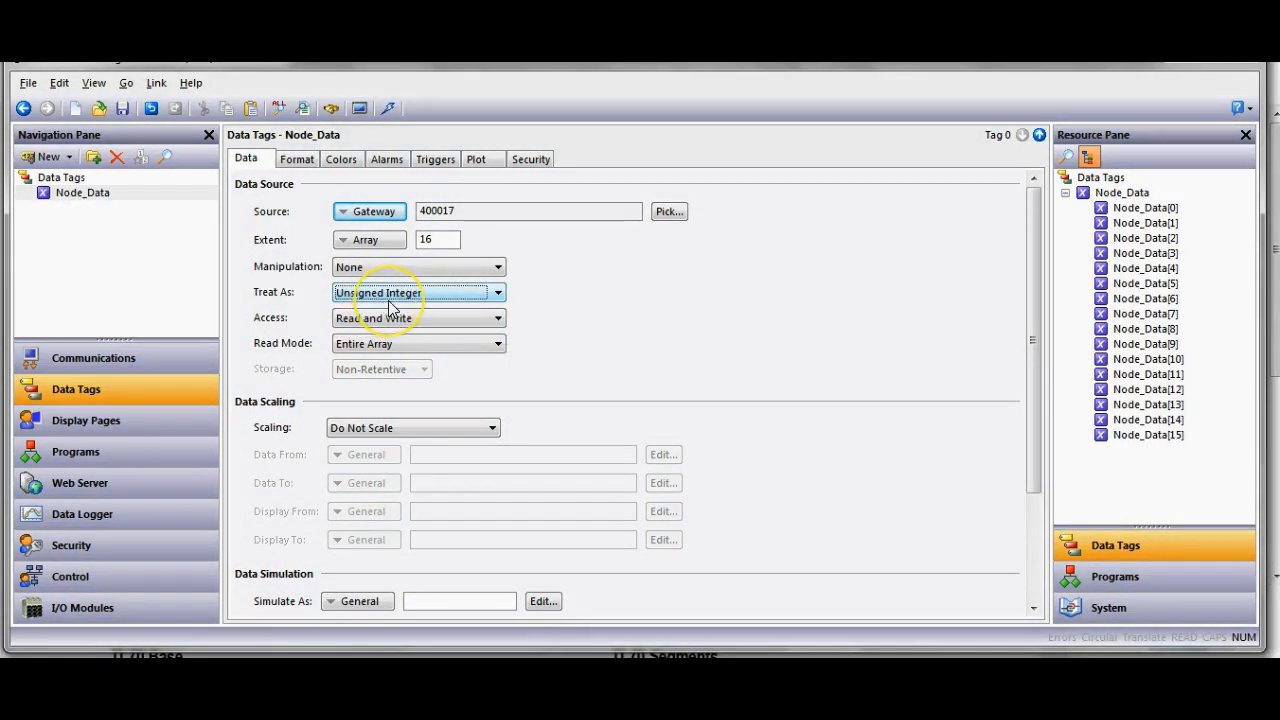
Place the array elements Node_Data[0] through Node_Data[7] as a column on the left half of Page1, below the title
left_click(143, 424)
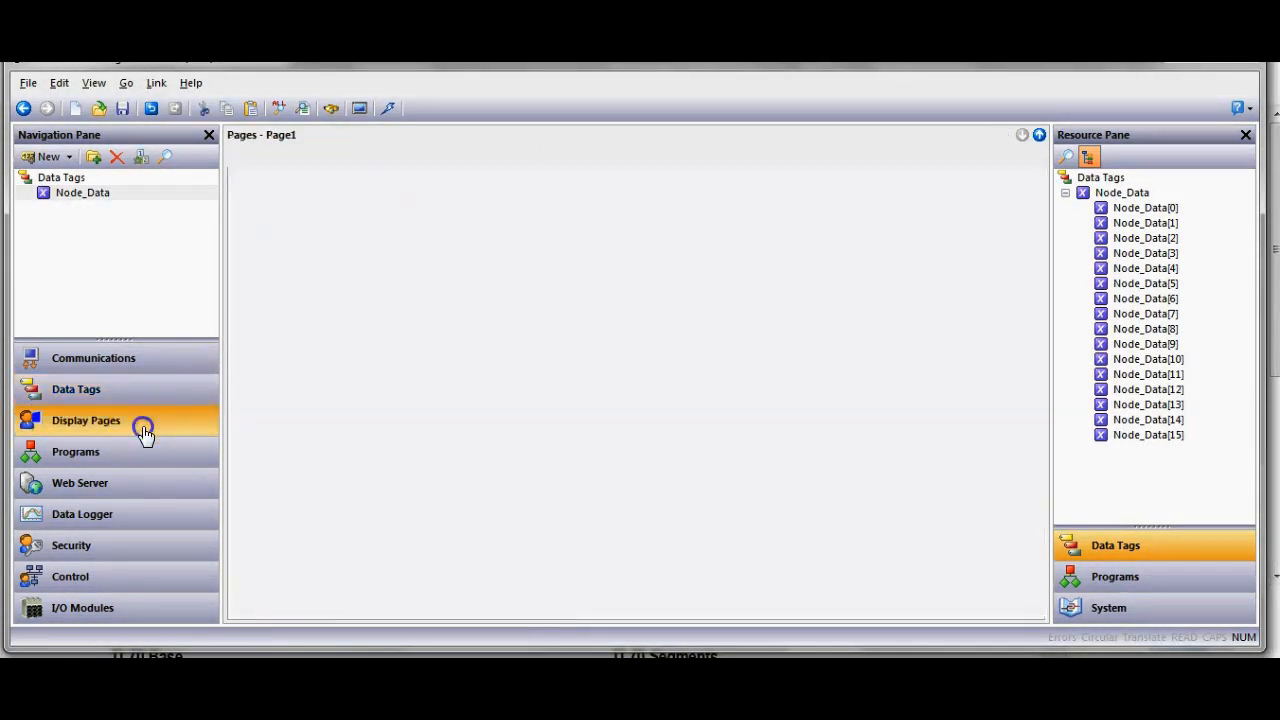
left_click(1143, 208)
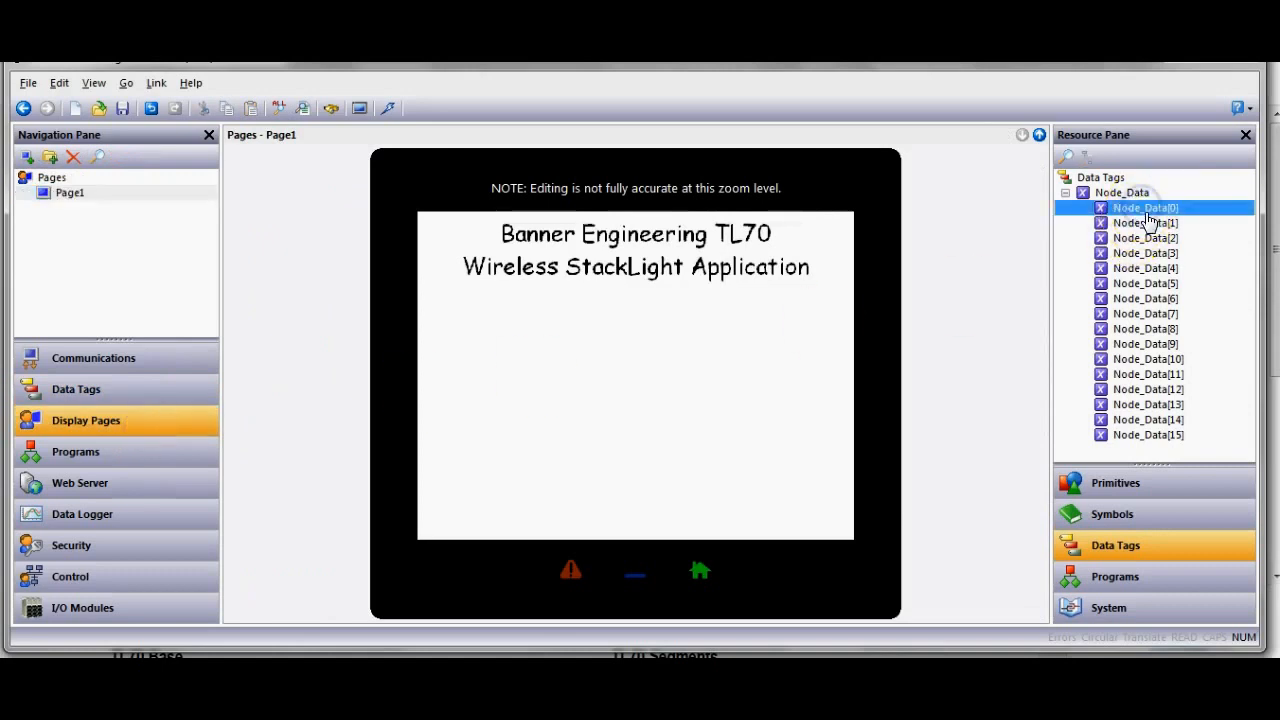
left_click(1168, 320, "shift")
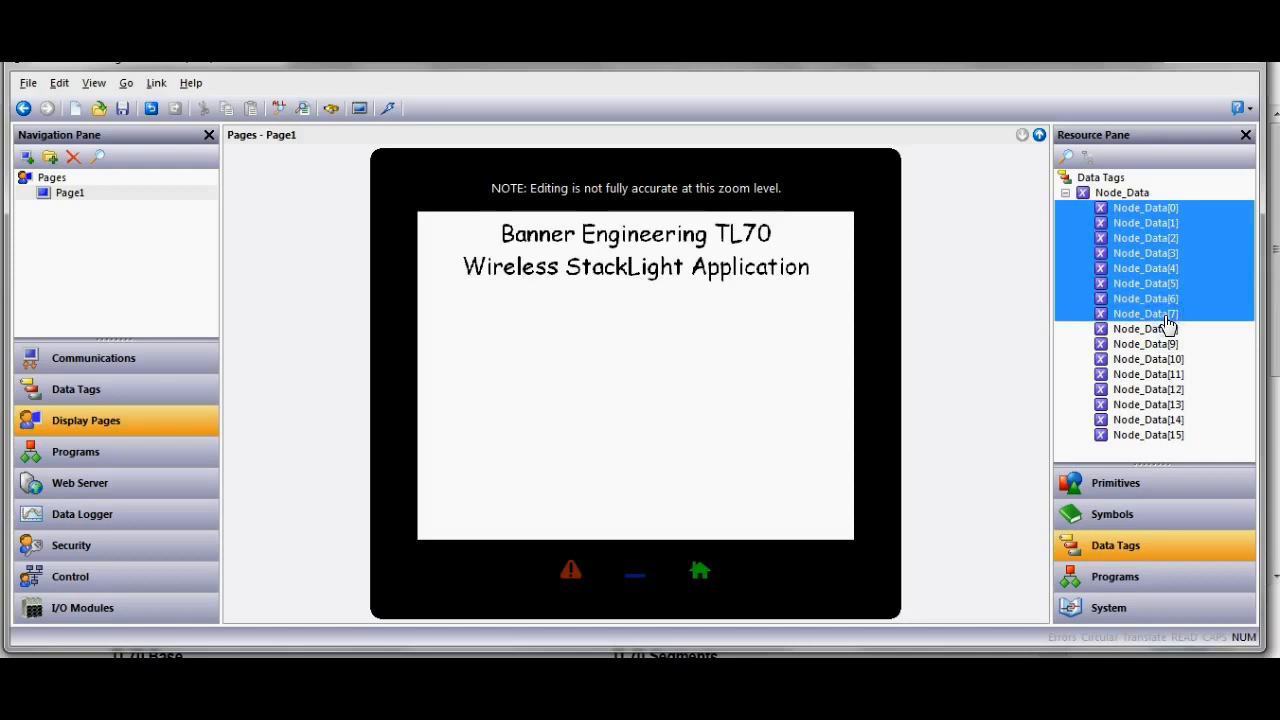
left_click_drag(1176, 316, 583, 384)
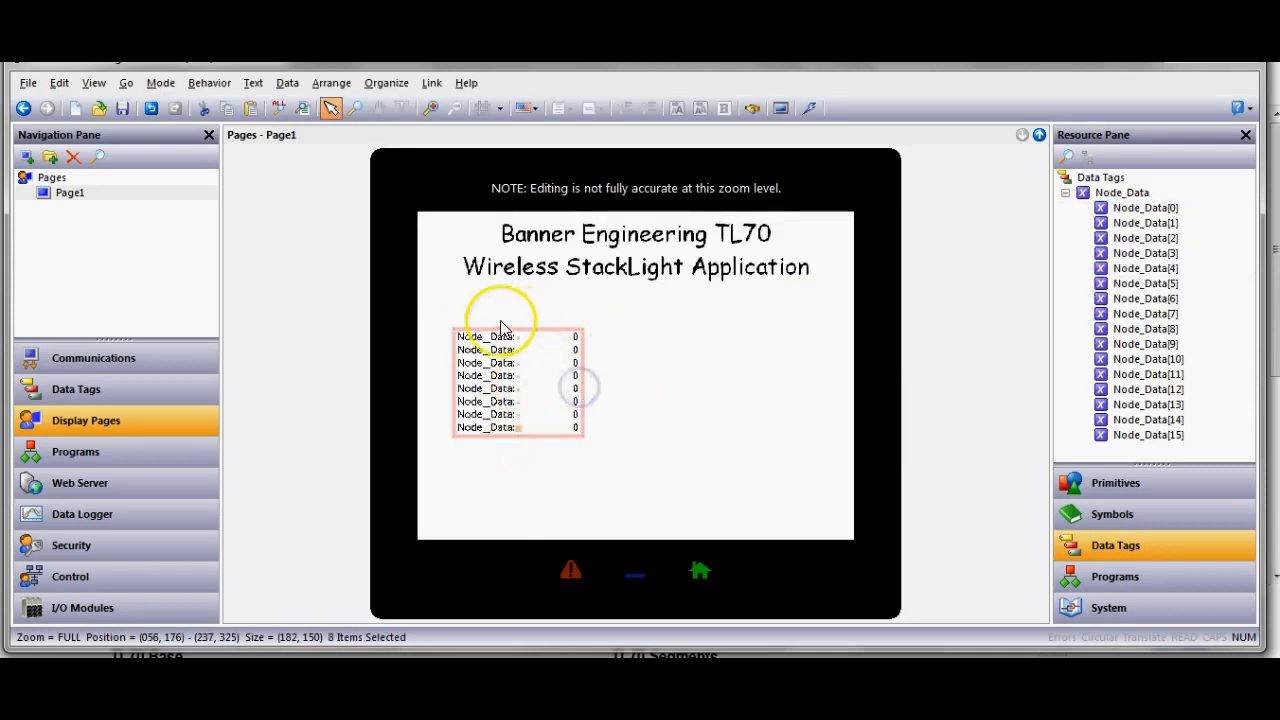
left_click(642, 430)
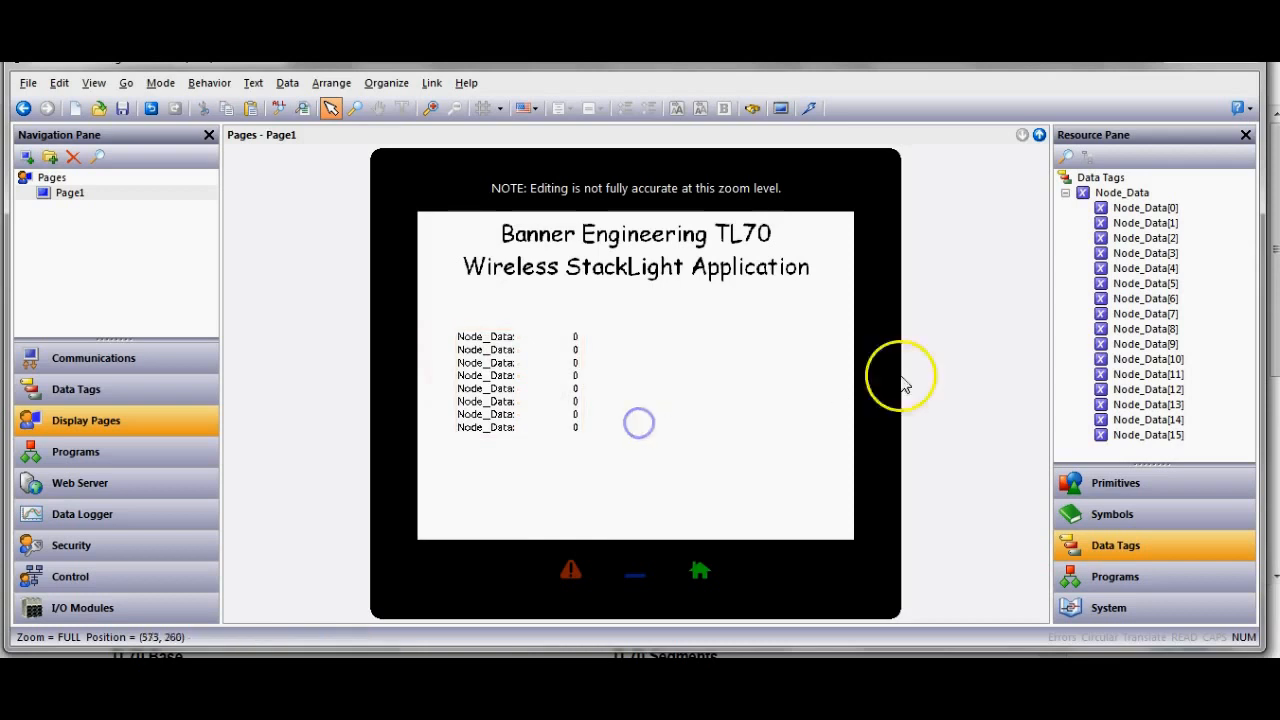
Select the array elements Node_Data[8] through Node_Data[15] in the available data tags
left_click(1145, 331)
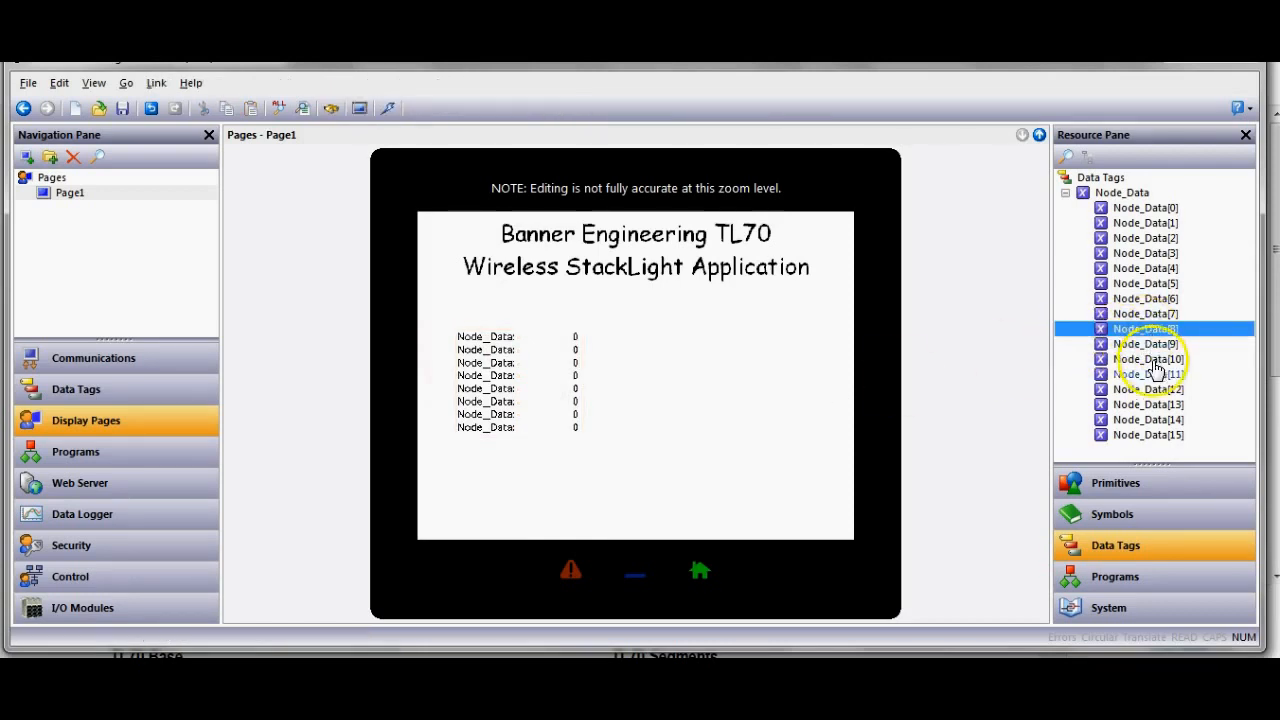
left_click(1166, 436, "shift")
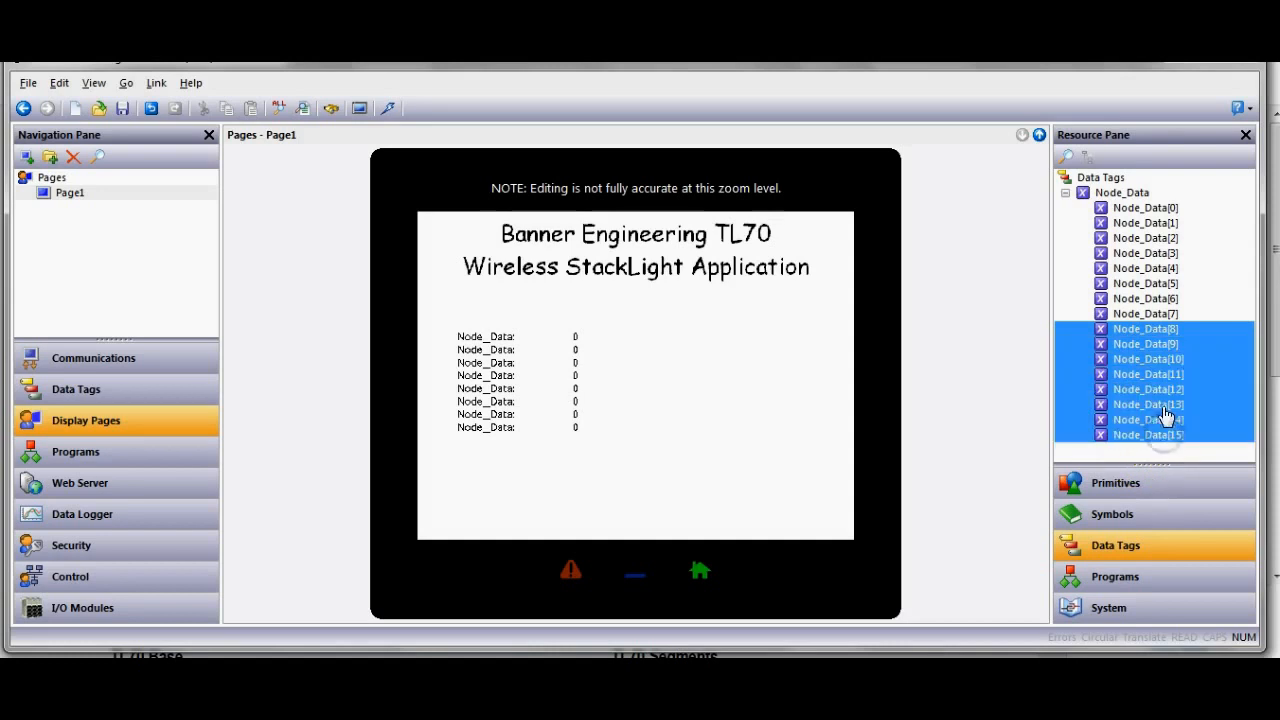
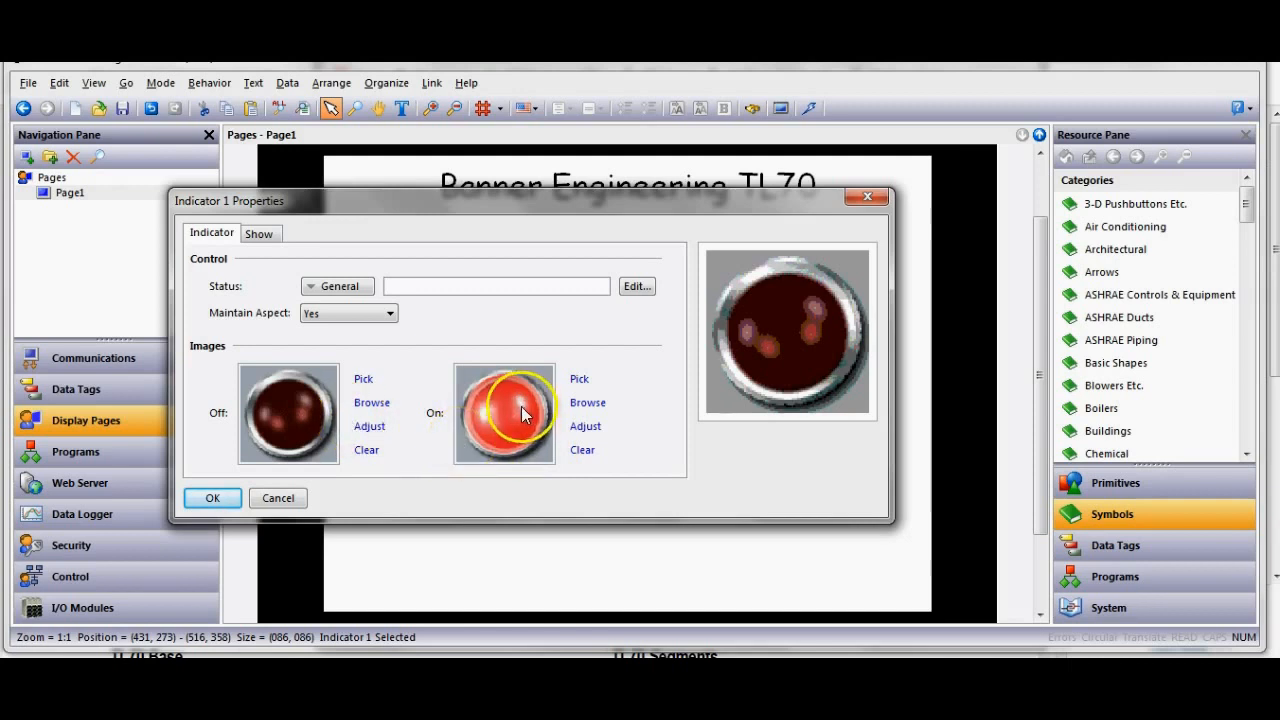
Browse the Gadget Lights 2 symbols for horizontal LED images in matching on and off versions
left_click(1246, 437)
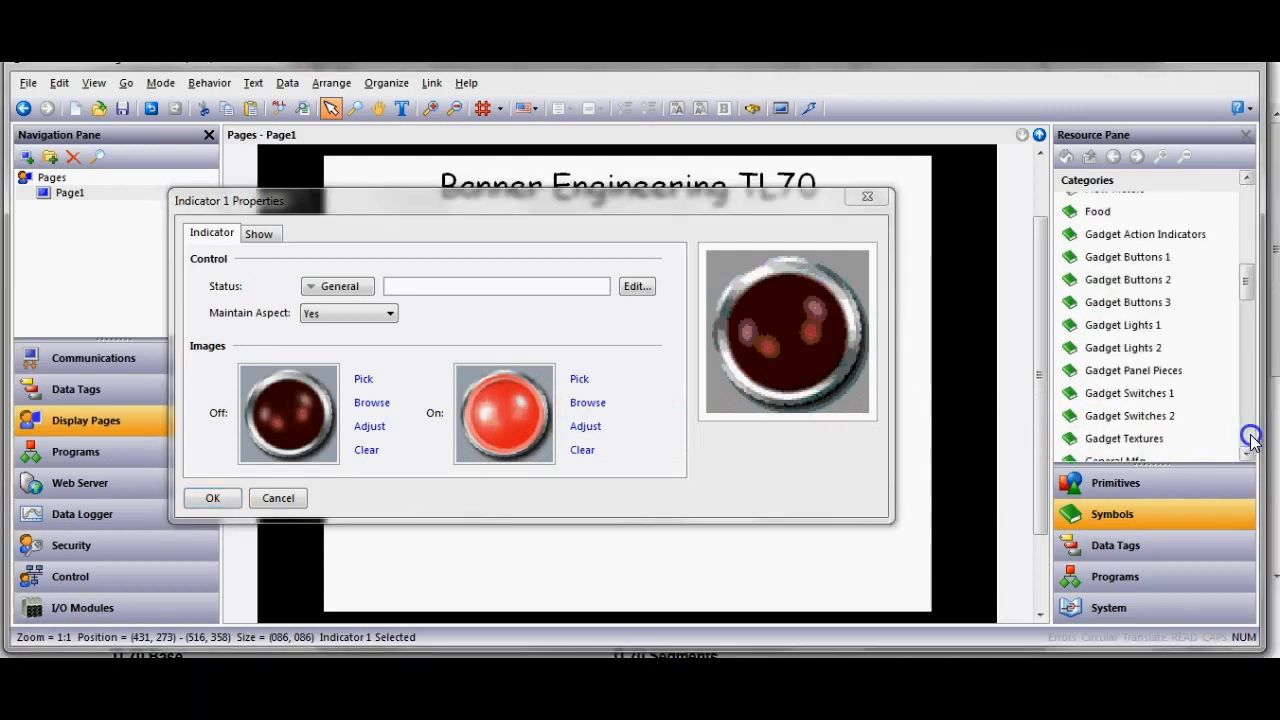
left_click(1165, 349)
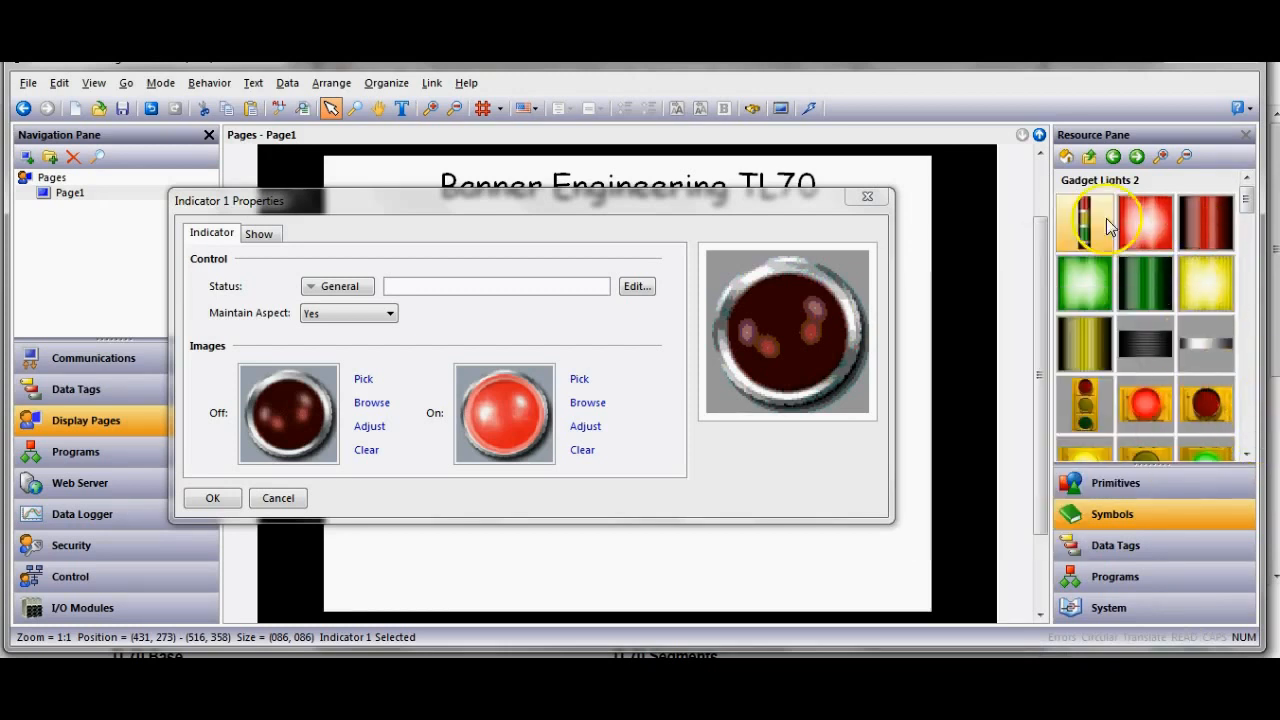
left_click(1246, 452)
left_click(1246, 452)
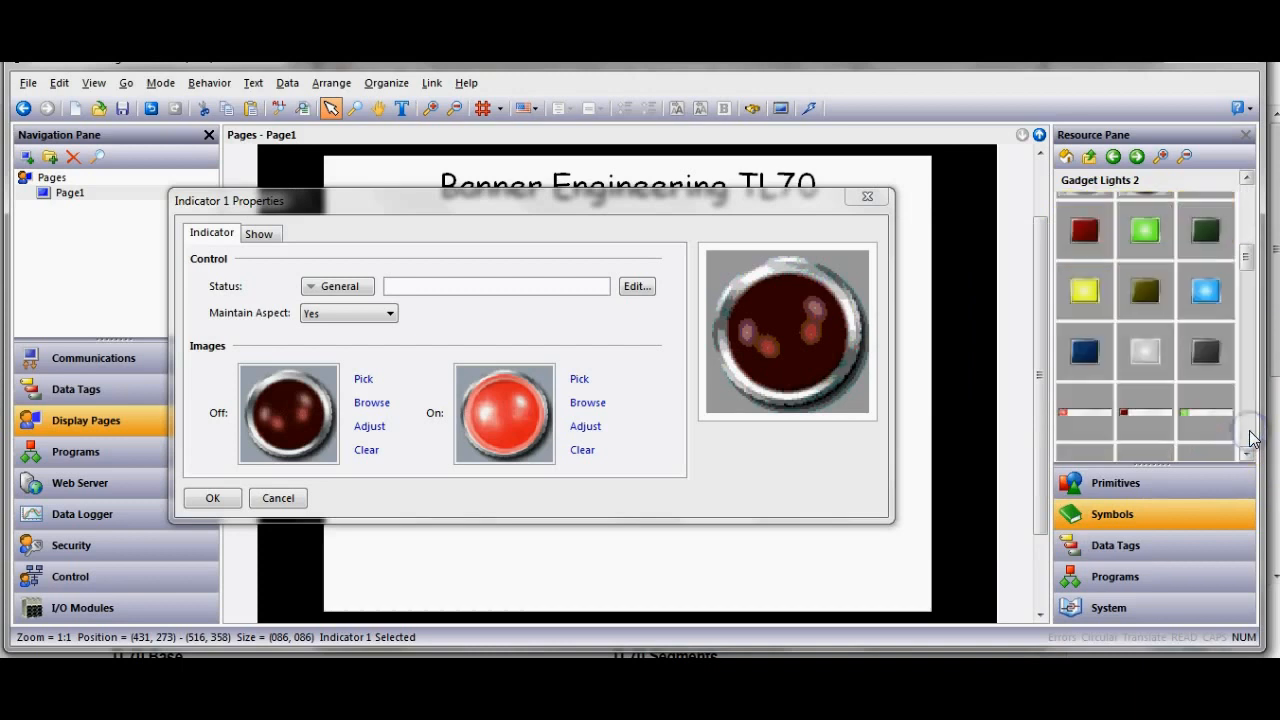
left_click(1248, 436)
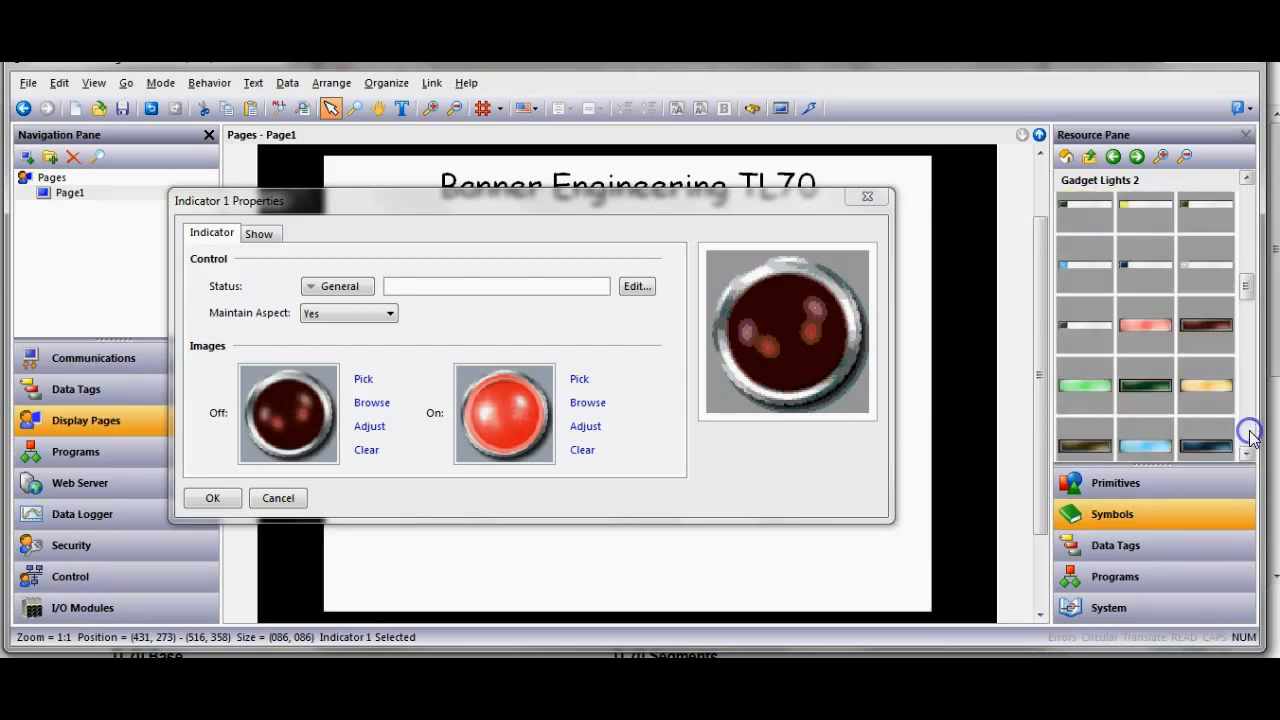
left_click(1248, 436)
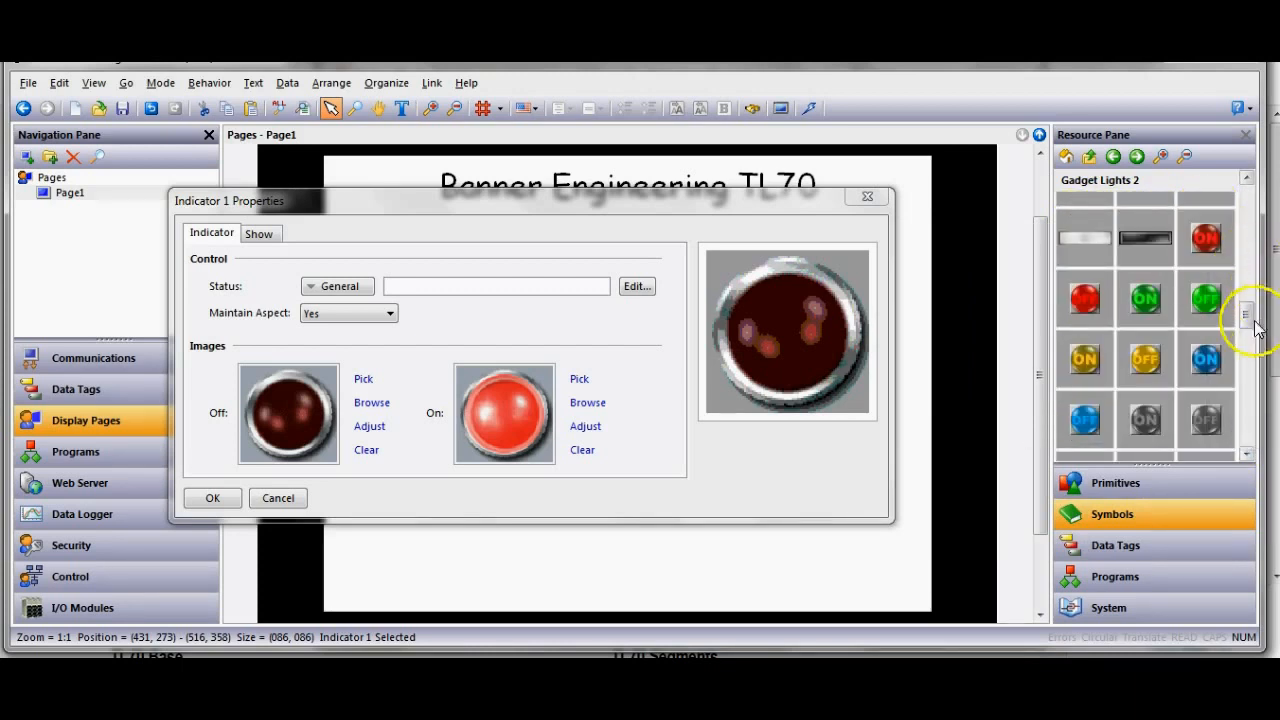
left_click(1248, 426)
left_click(1248, 426)
left_click(1248, 426)
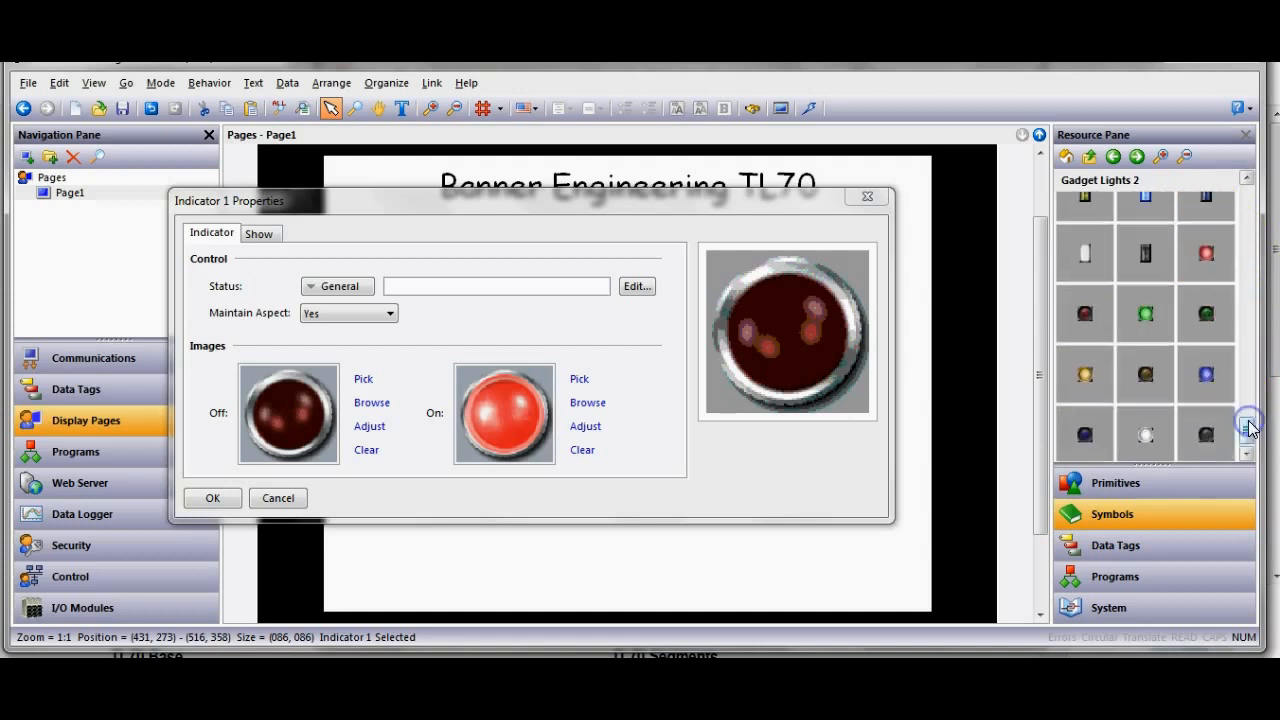
left_click(1248, 296)
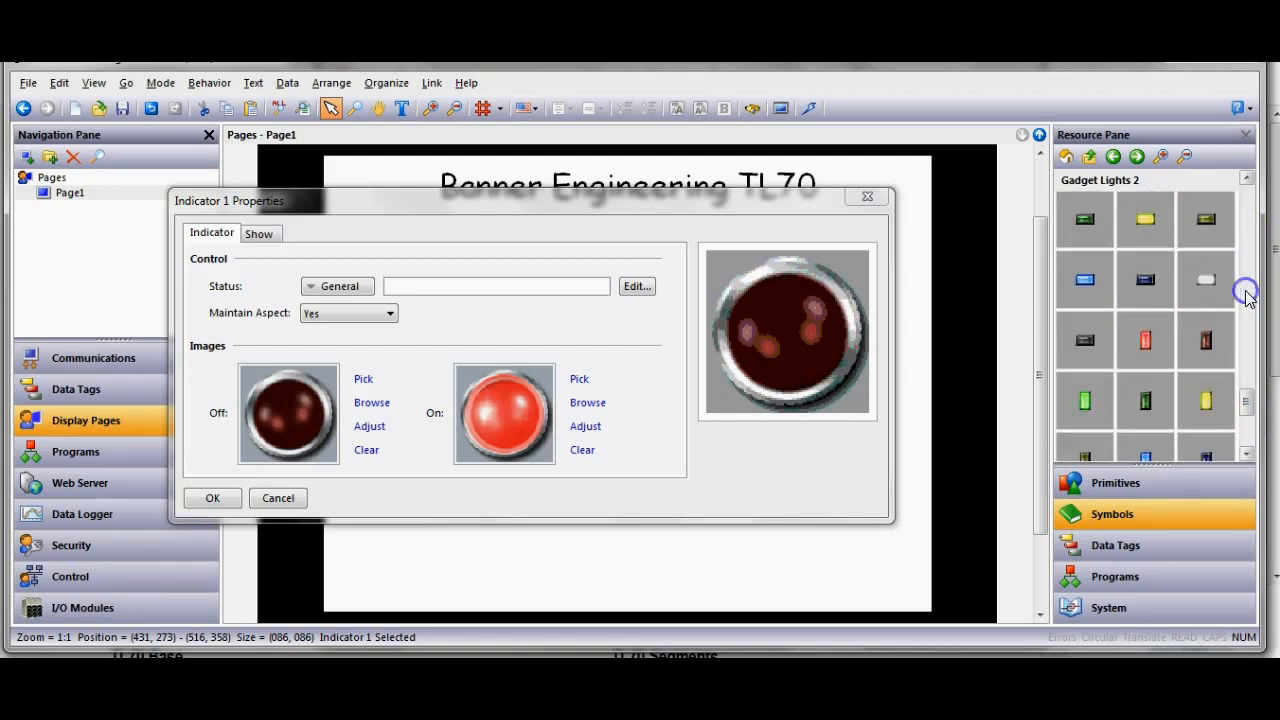
left_click(1248, 296)
left_click(1246, 434)
left_click(1148, 342)
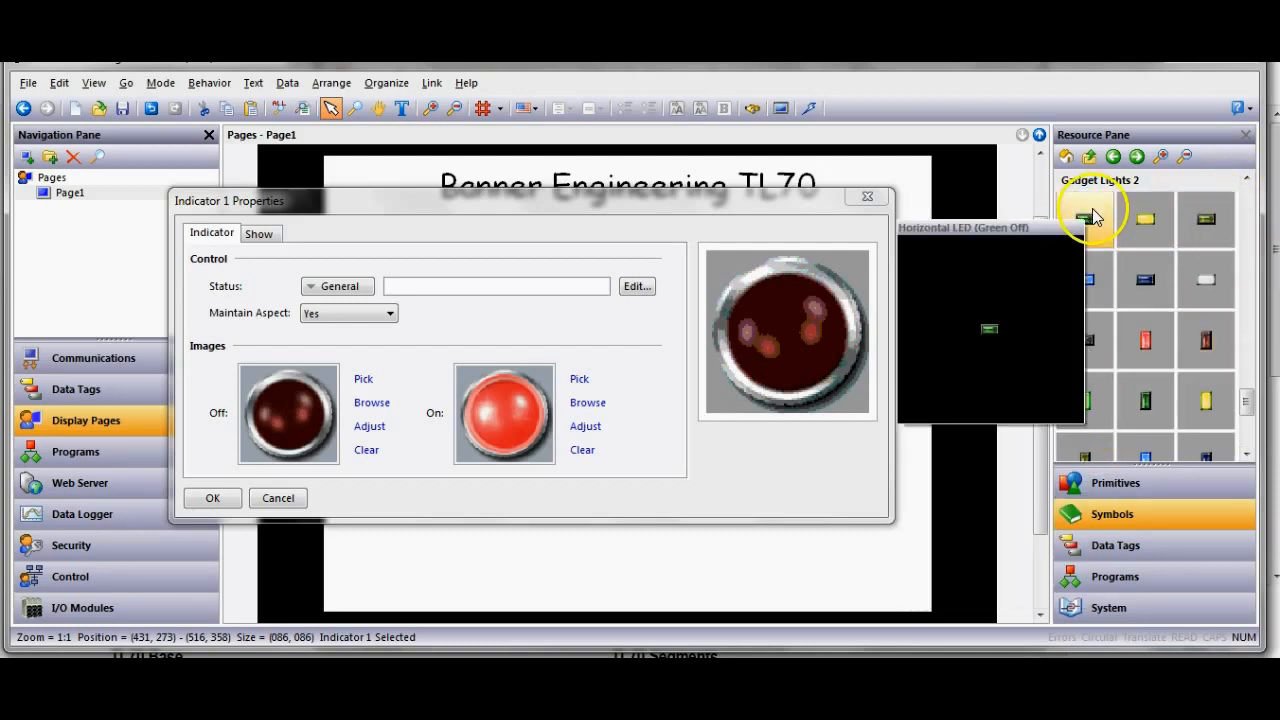
left_click(1246, 178)
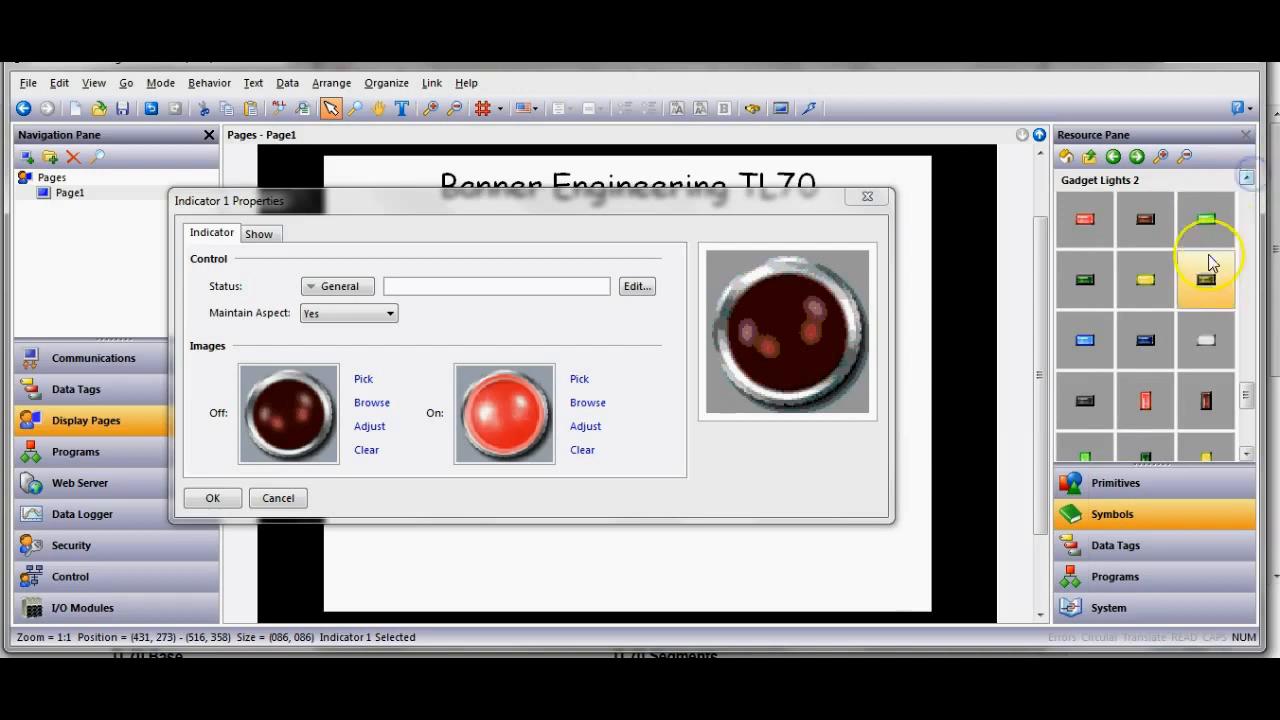
Set the indicator's On image to the lit green horizontal LED and its Off image to the Green Off version
left_click_drag(1205, 228, 708, 309)
left_click_drag(1206, 217, 505, 427)
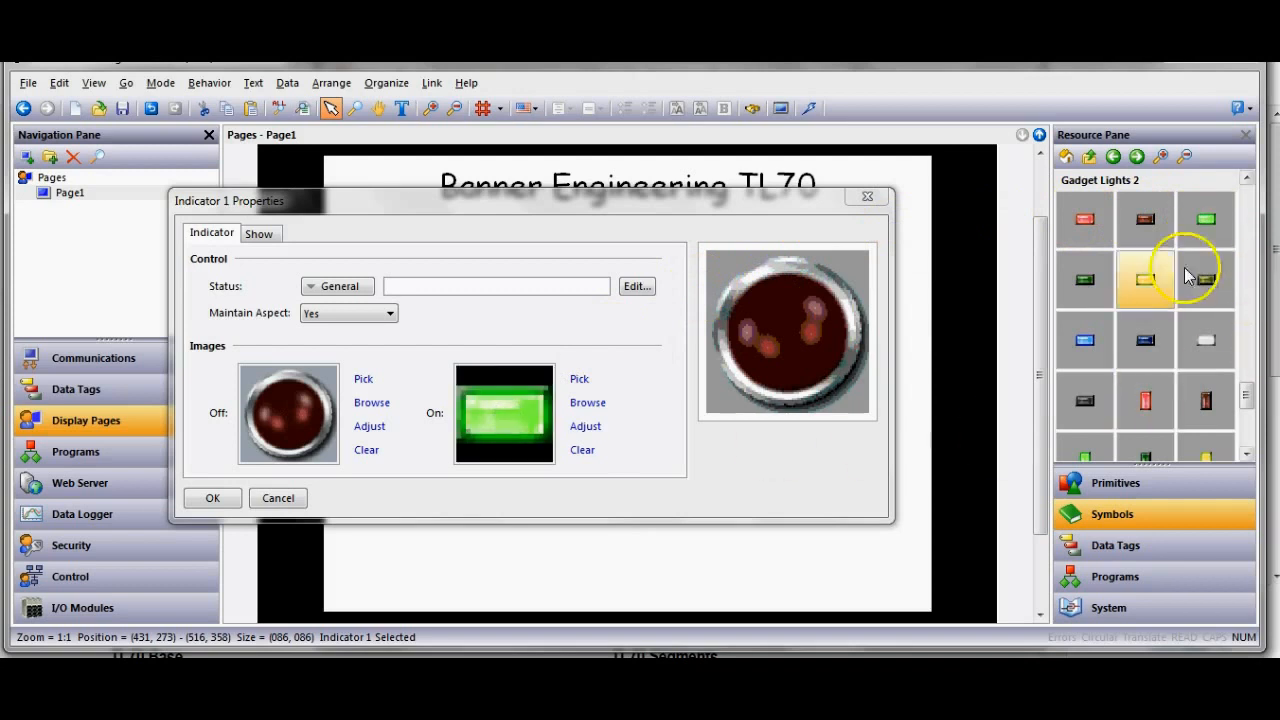
left_click_drag(1088, 282, 265, 440)
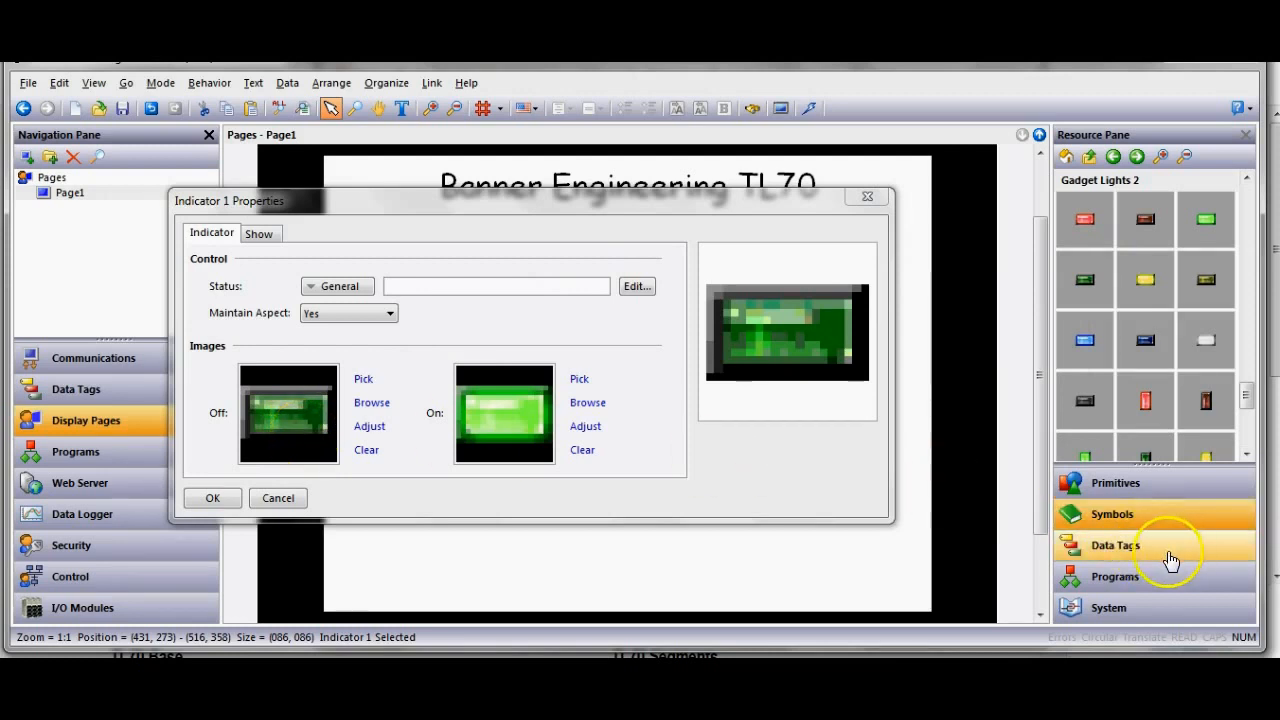
Link the indicator's status to the GREEN tag, then shrink it to about 51 by 31 and place it below the title on the page's right half
left_click(1115, 546)
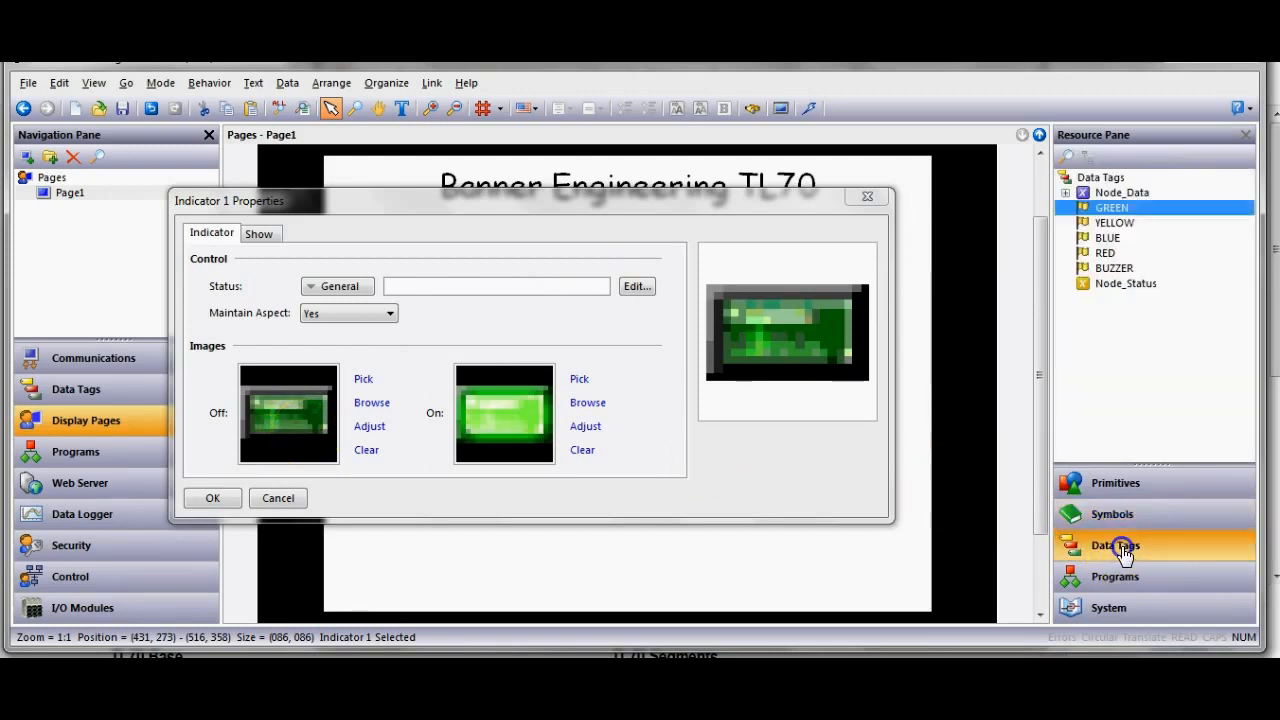
left_click_drag(1123, 211, 508, 286)
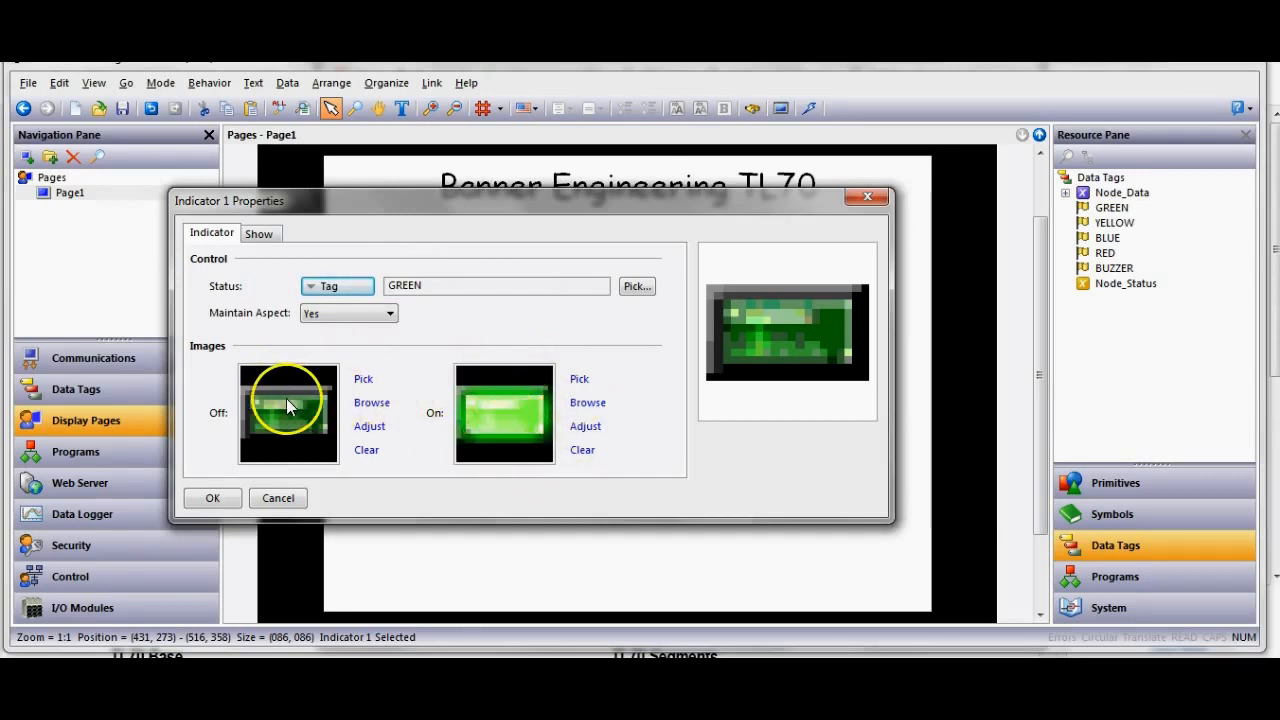
left_click(211, 497)
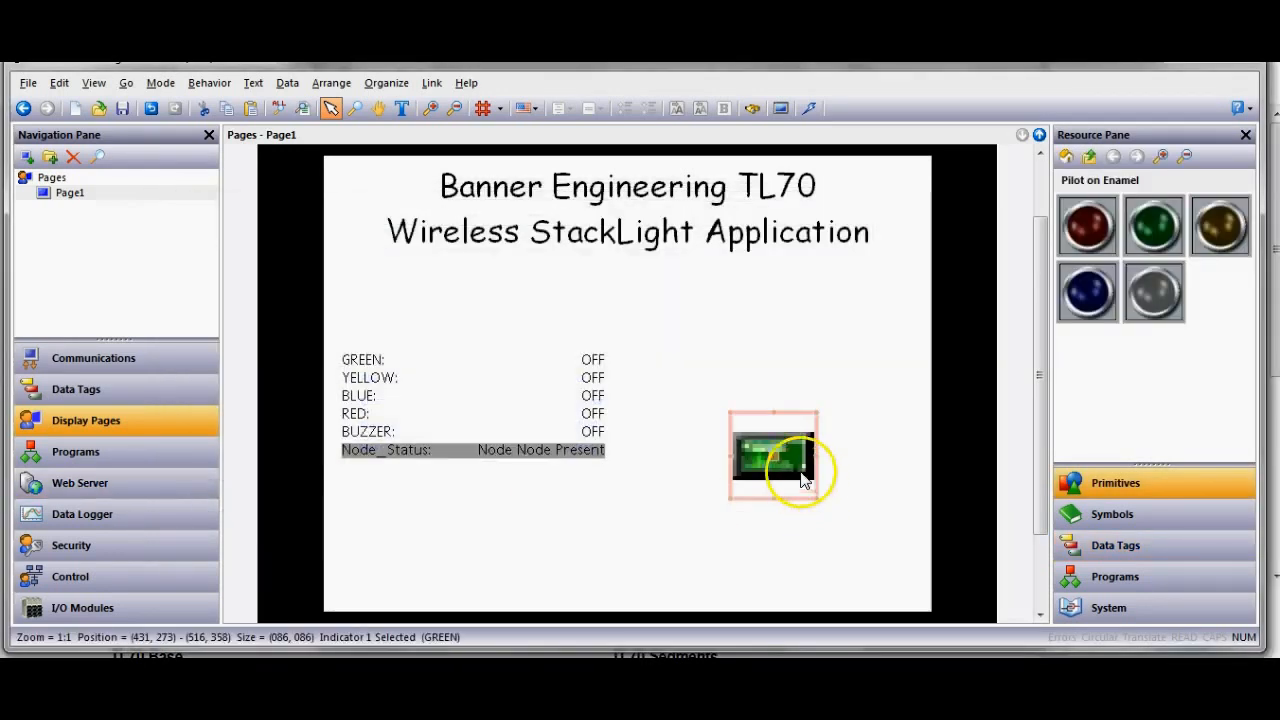
left_click_drag(774, 498, 748, 316)
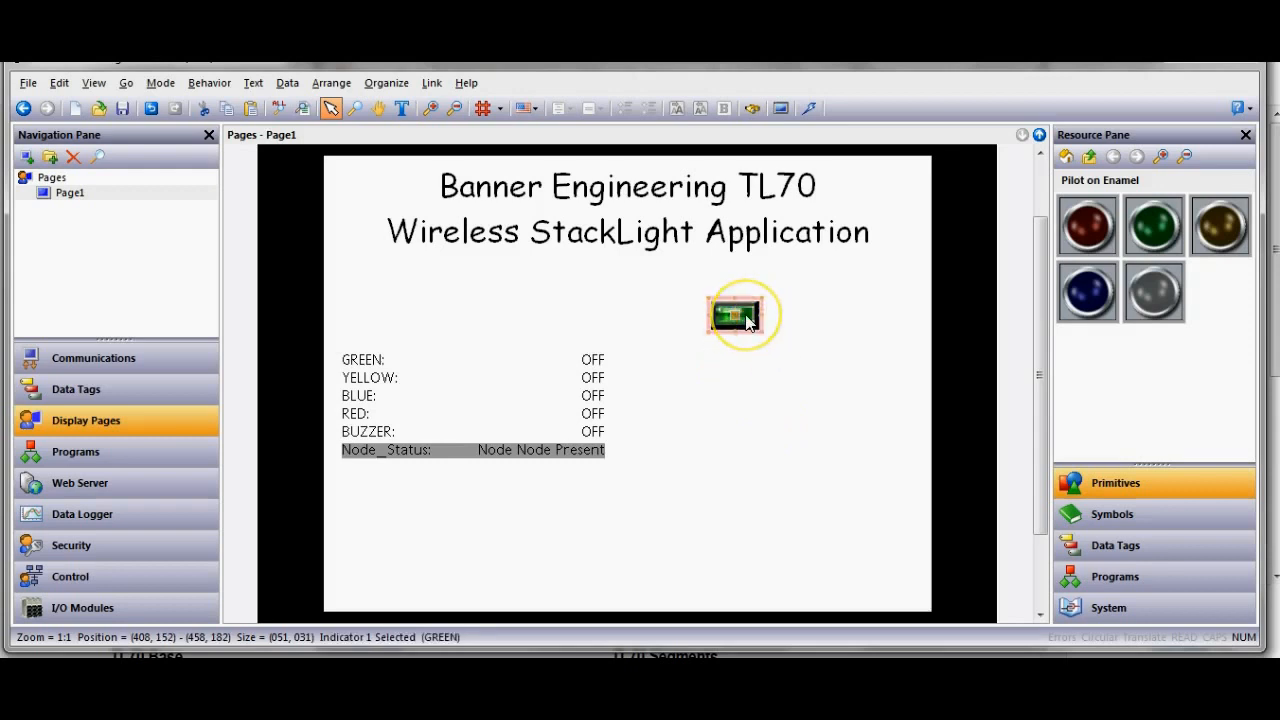
Smart-duplicate the green indicator for the YELLOW tag and give the copy the amber horizontal LED on and off images
right_click(748, 322)
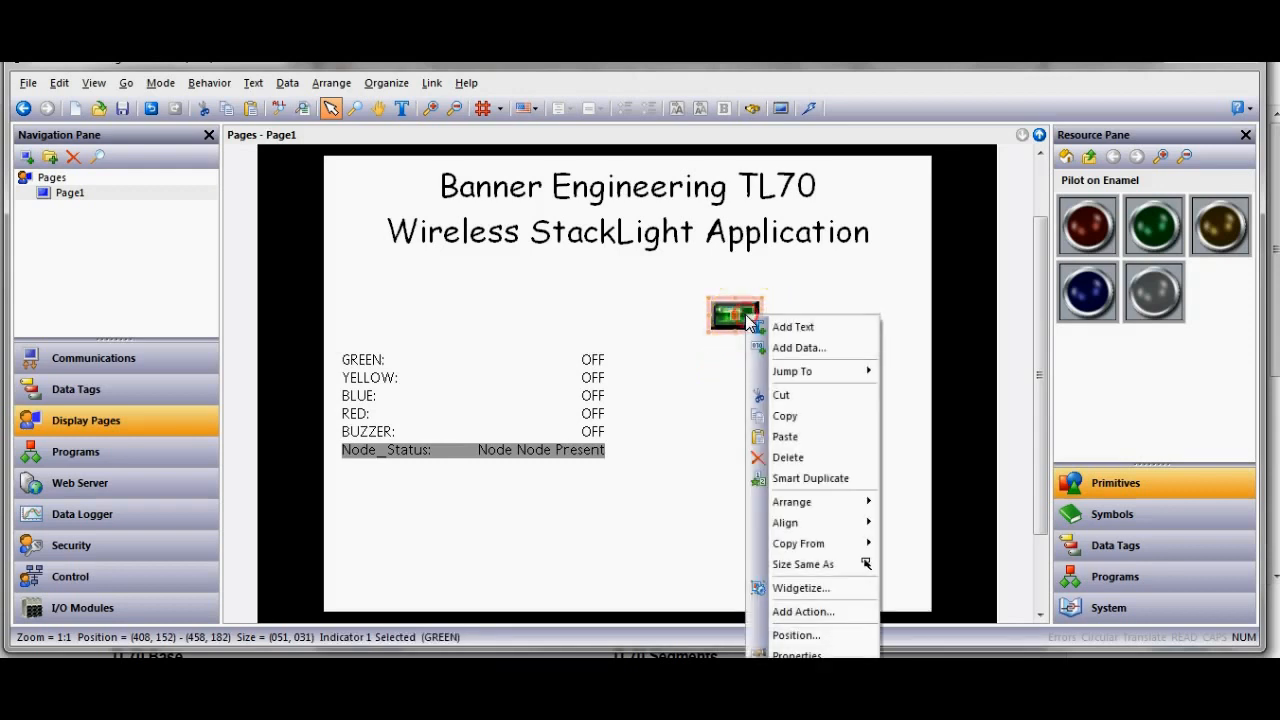
left_click(838, 482)
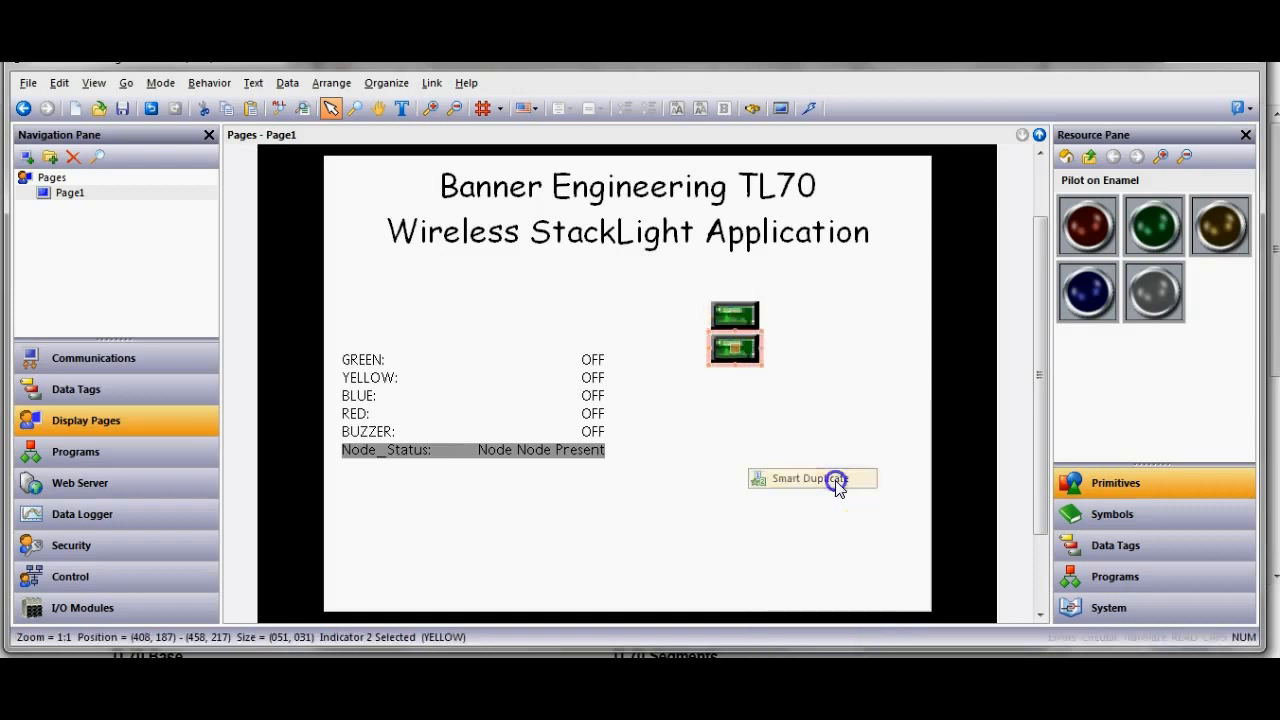
double_click(748, 352)
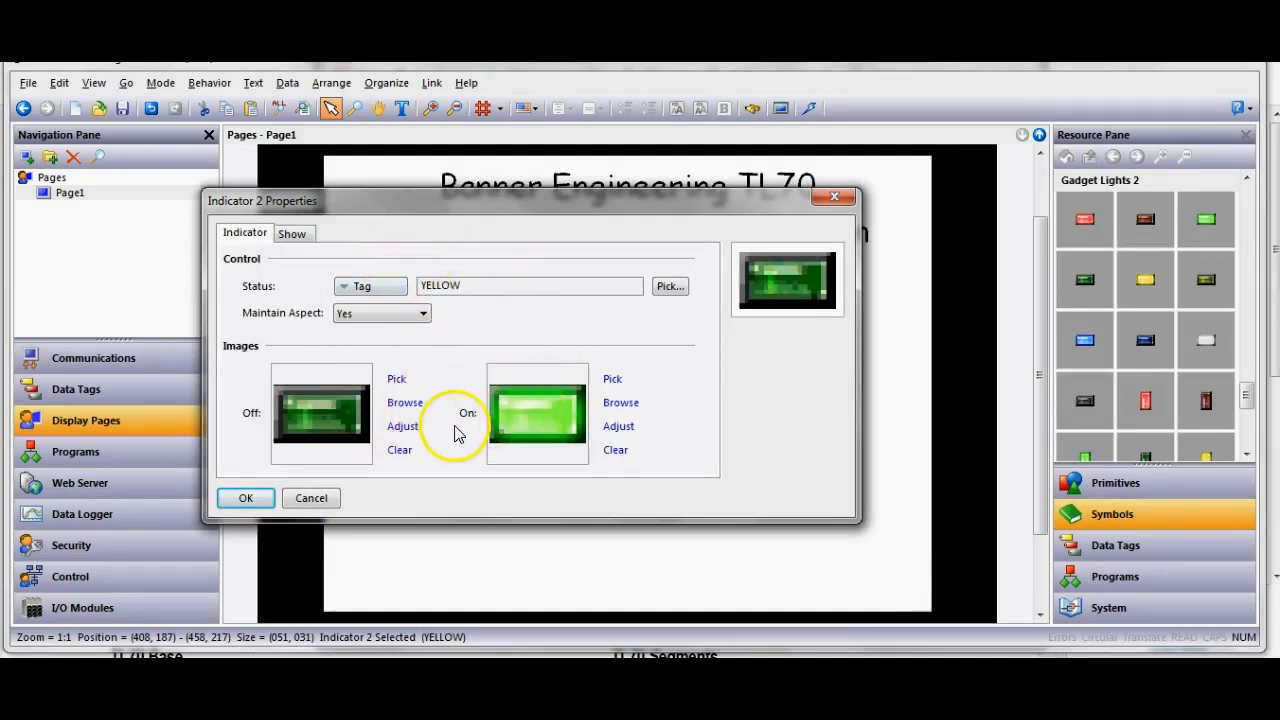
left_click_drag(1150, 279, 550, 412)
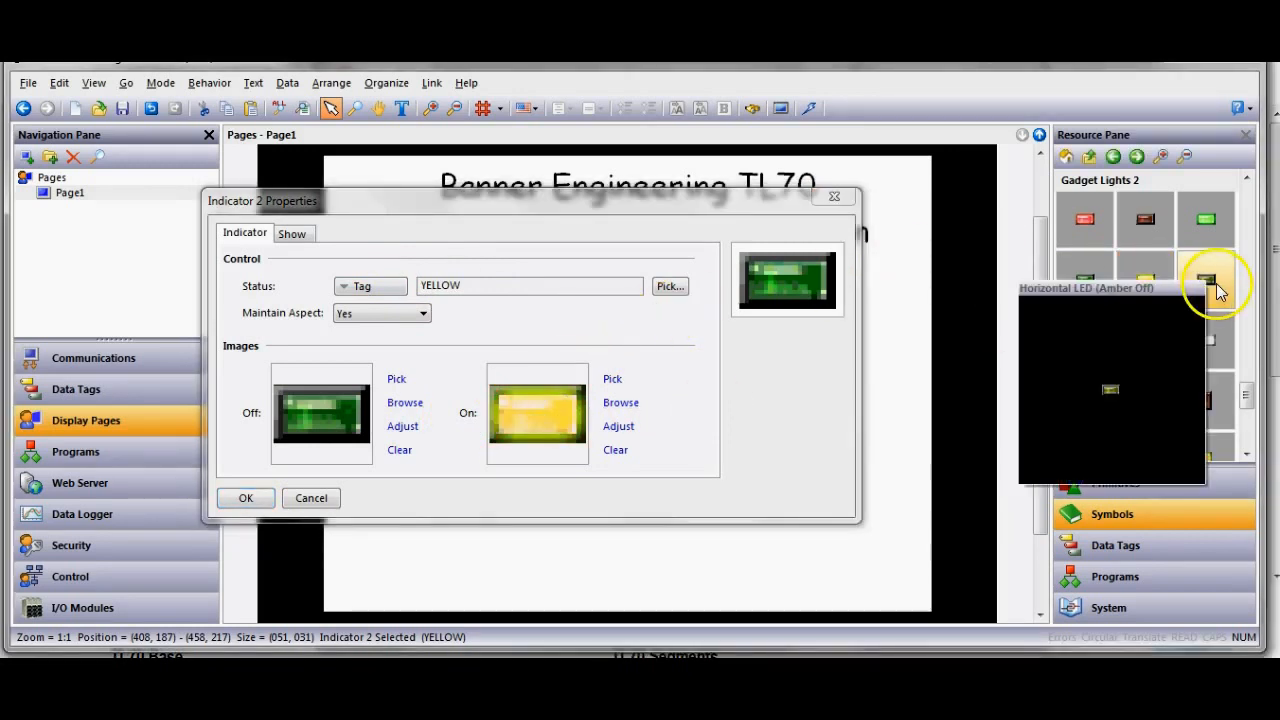
left_click(245, 498)
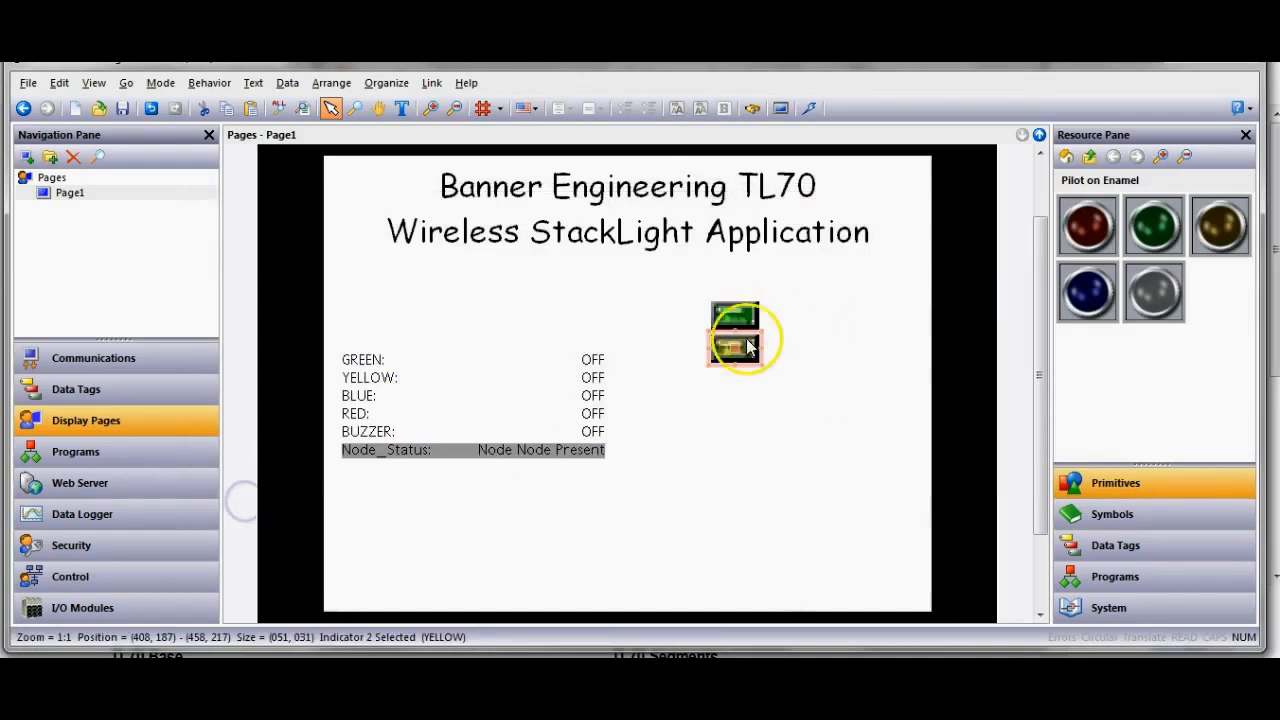
Smart-duplicate the yellow indicator for the BLUE tag and give the copy the blue horizontal LED on and off images
right_click(745, 340)
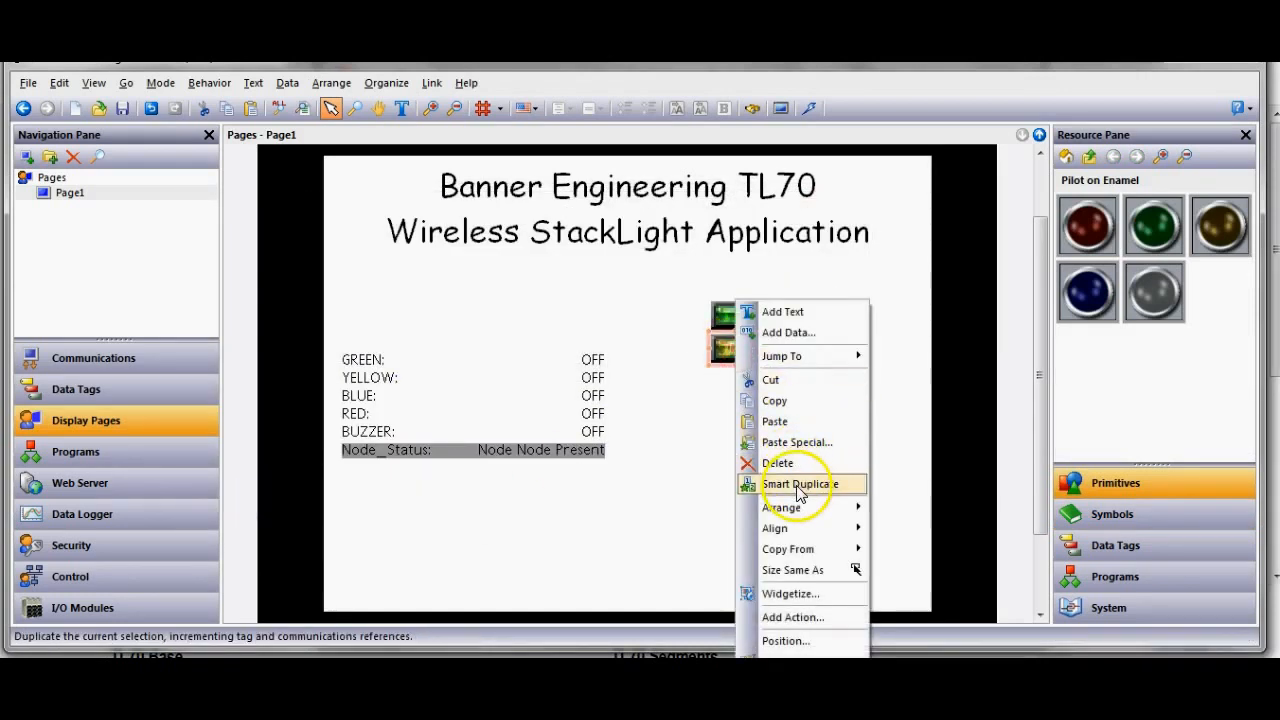
left_click(800, 486)
double_click(743, 378)
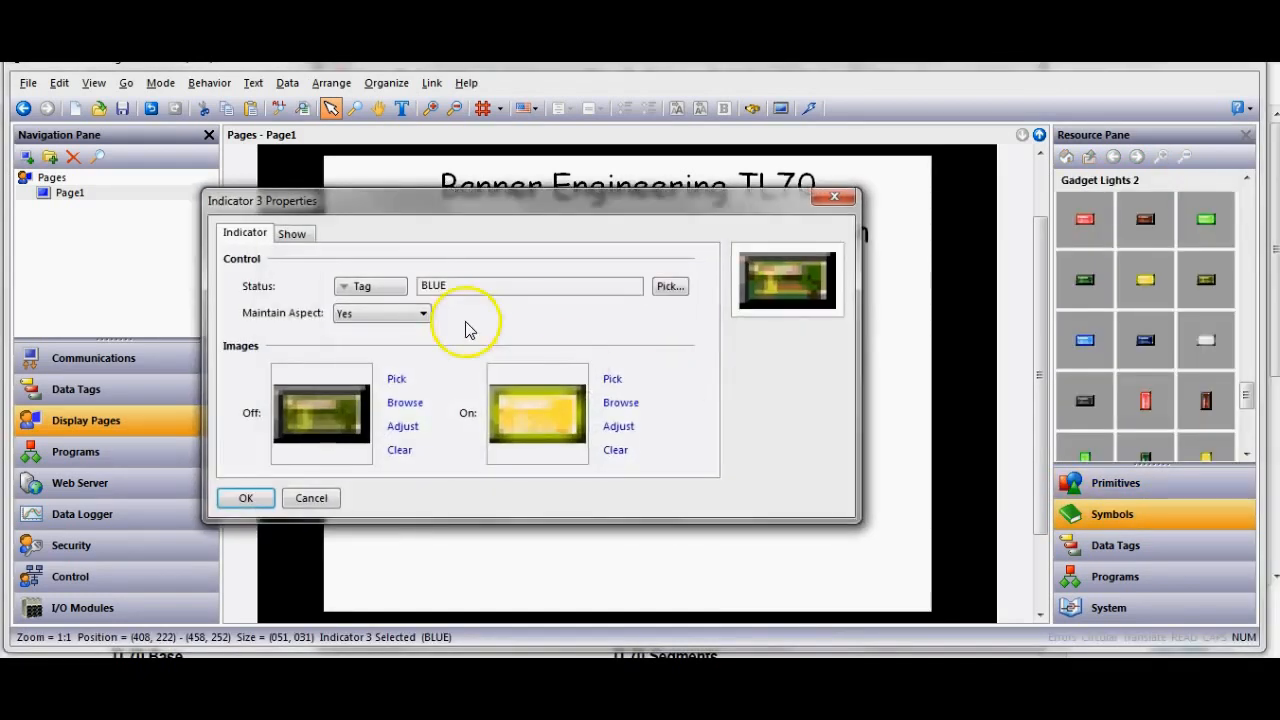
left_click_drag(1086, 340, 537, 413)
left_click_drag(1145, 340, 335, 440)
left_click(246, 498)
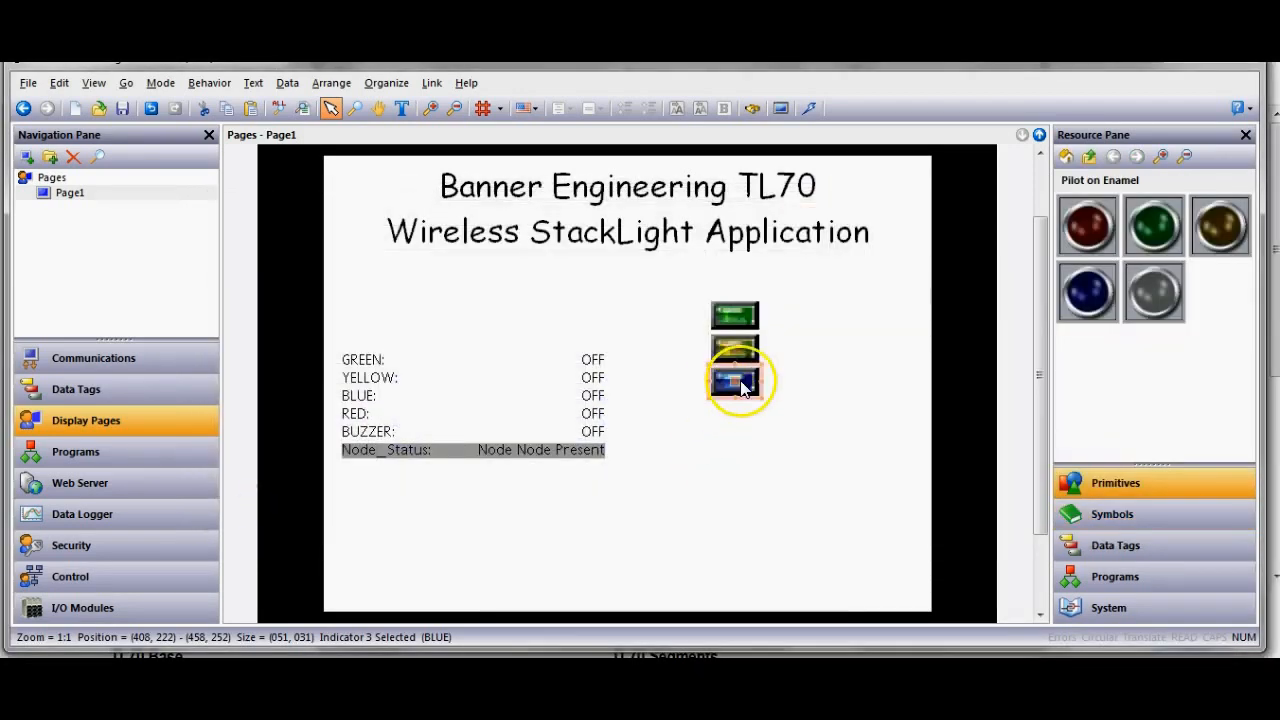
Smart-duplicate the blue indicator for the RED tag and give the copy the red on and off LED images
right_click(738, 378)
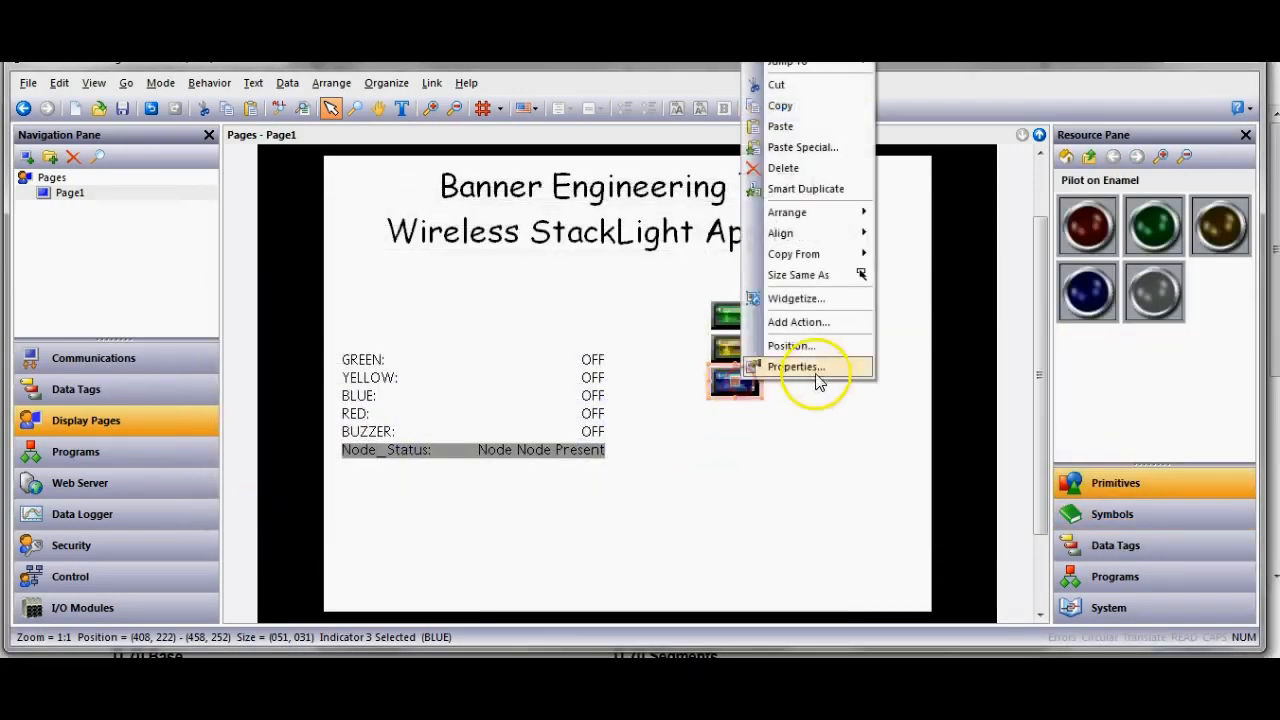
left_click(832, 190)
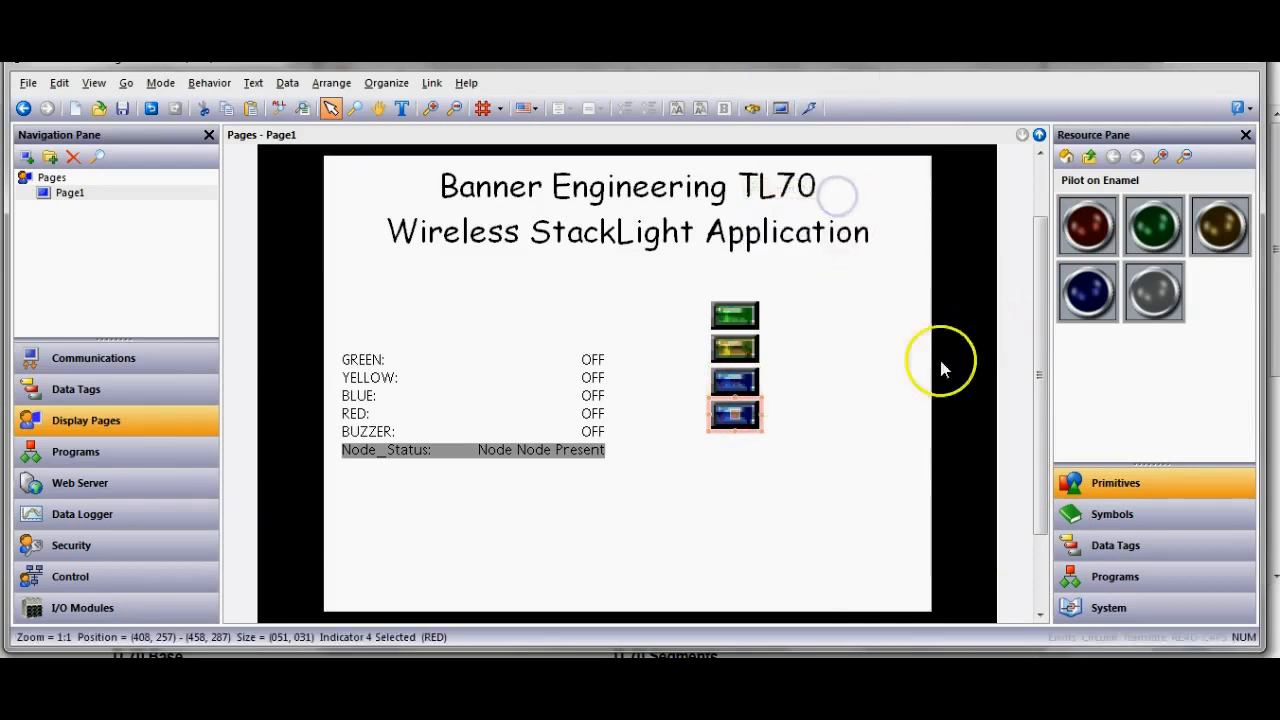
double_click(735, 414)
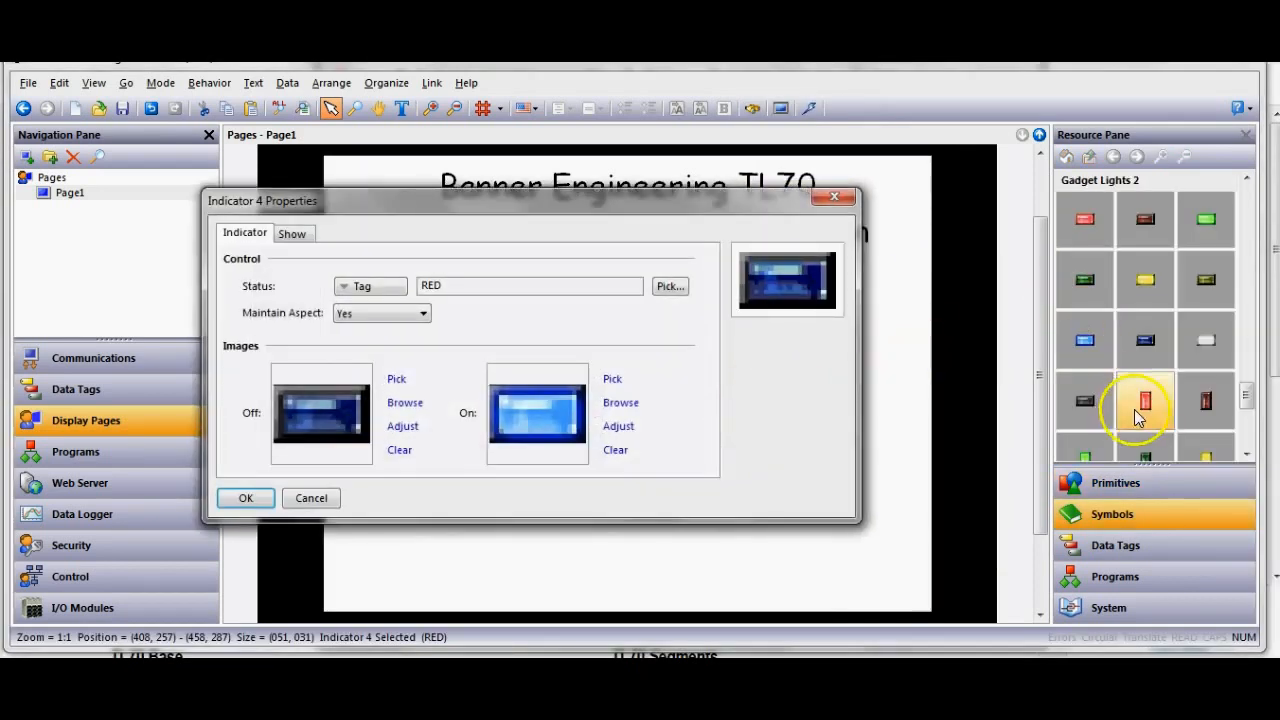
left_click_drag(1138, 418, 557, 422)
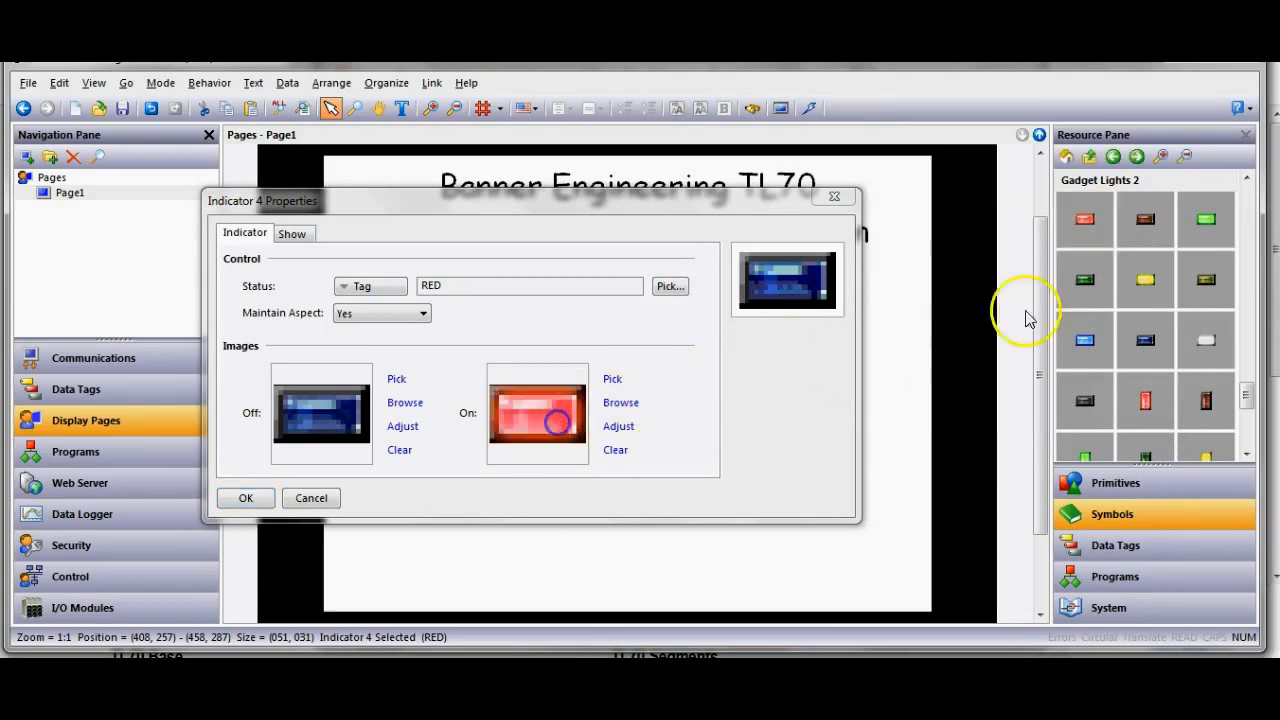
left_click_drag(1118, 233, 282, 412)
left_click(242, 497)
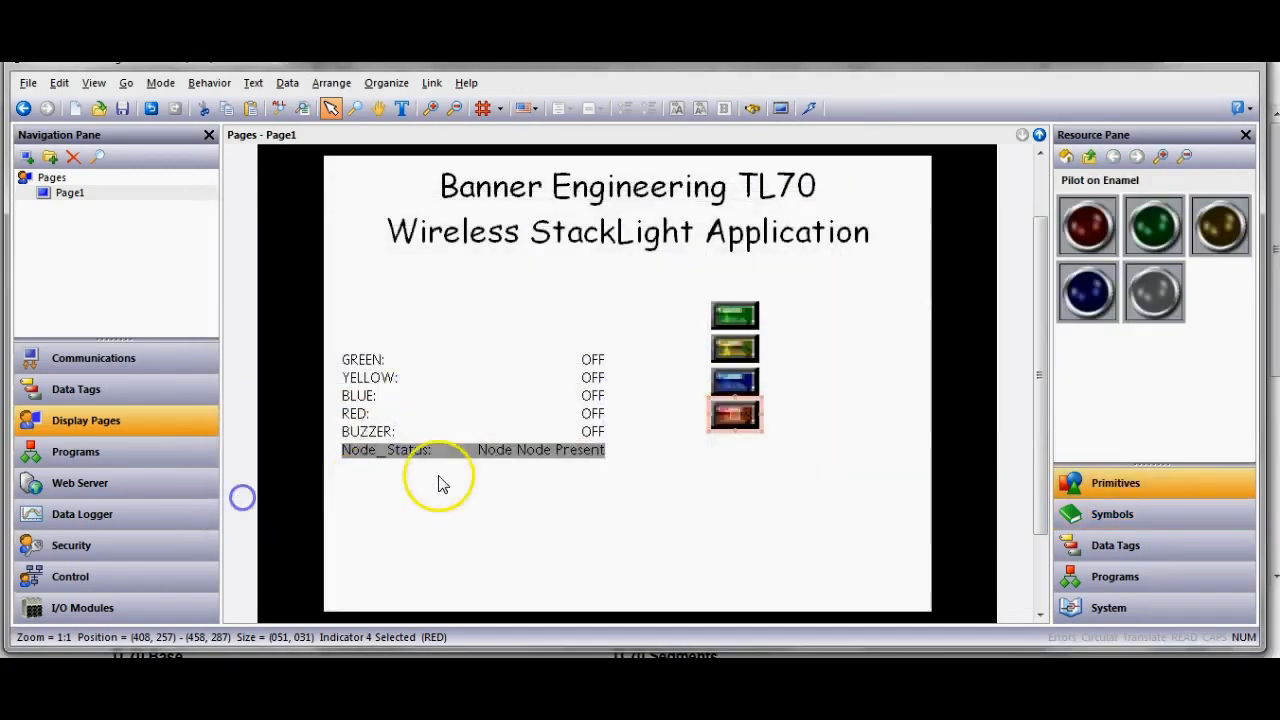
Smart-duplicate the red indicator for the BUZZER tag and give the copy the white horizontal LED off and on images
right_click(737, 416)
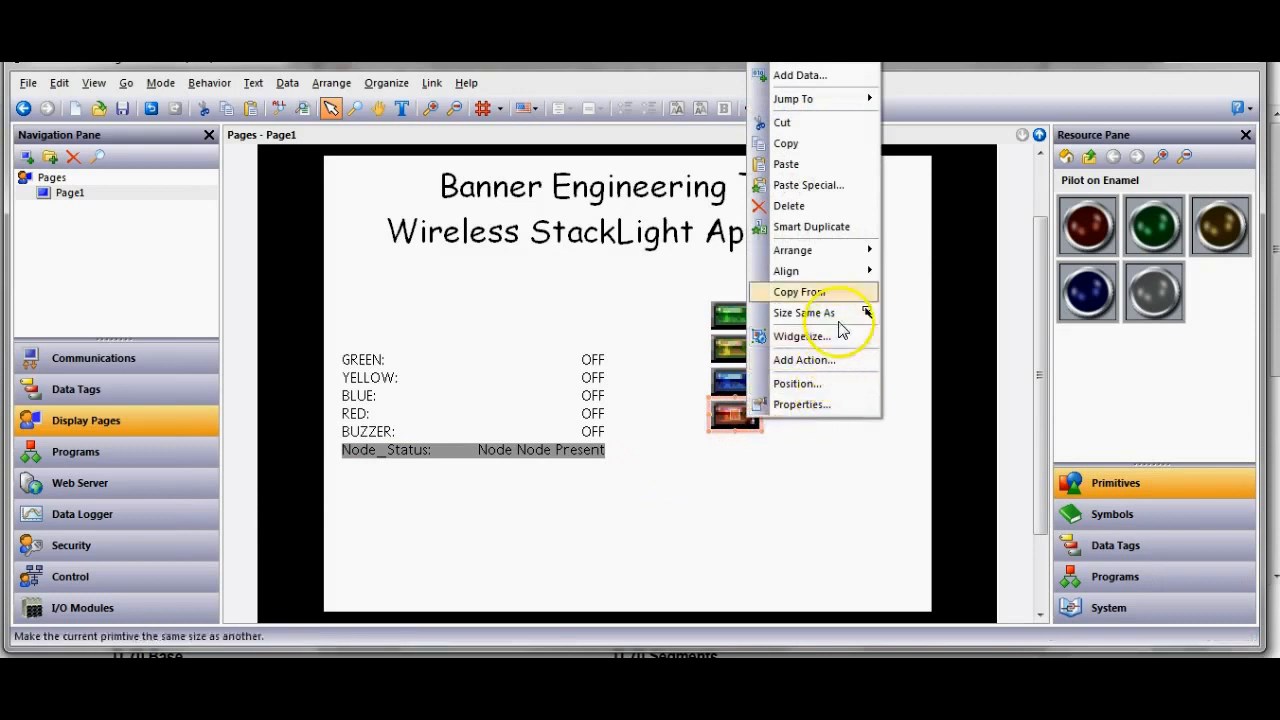
left_click(840, 226)
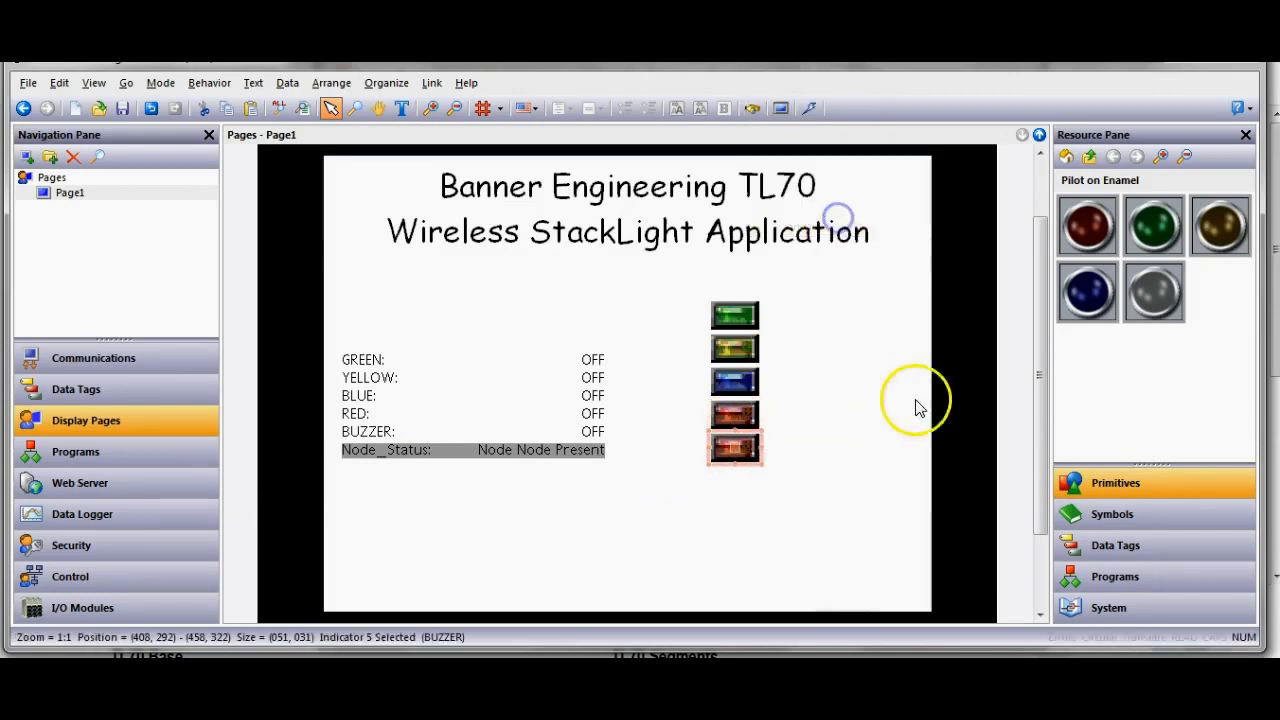
double_click(748, 458)
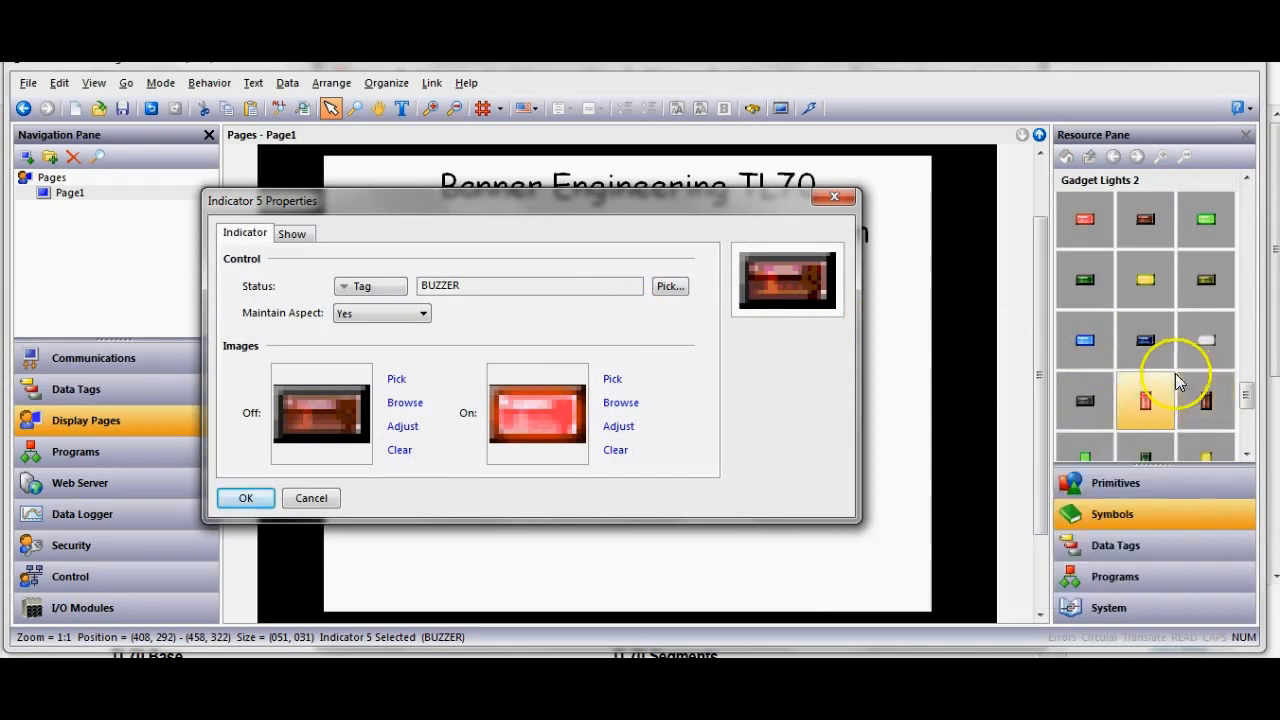
mouse_move(1094, 410)
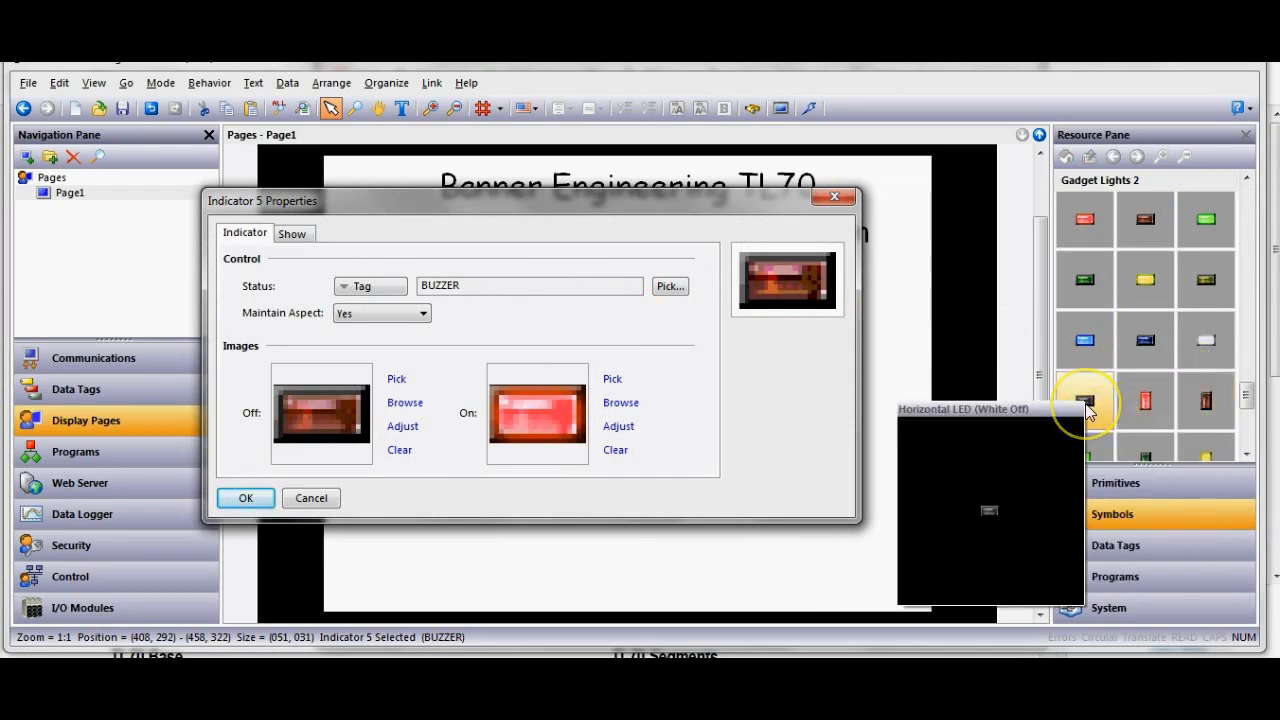
left_click_drag(1088, 410, 300, 415)
left_click_drag(1200, 338, 510, 420)
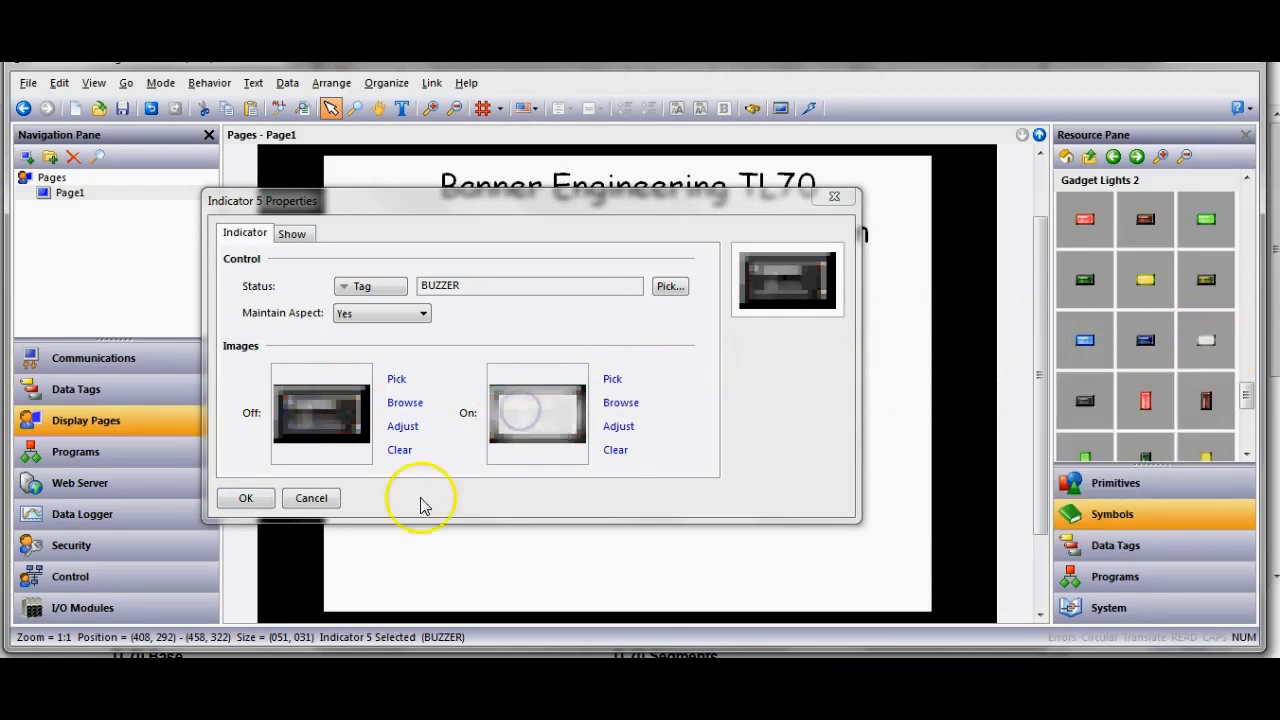
left_click(246, 498)
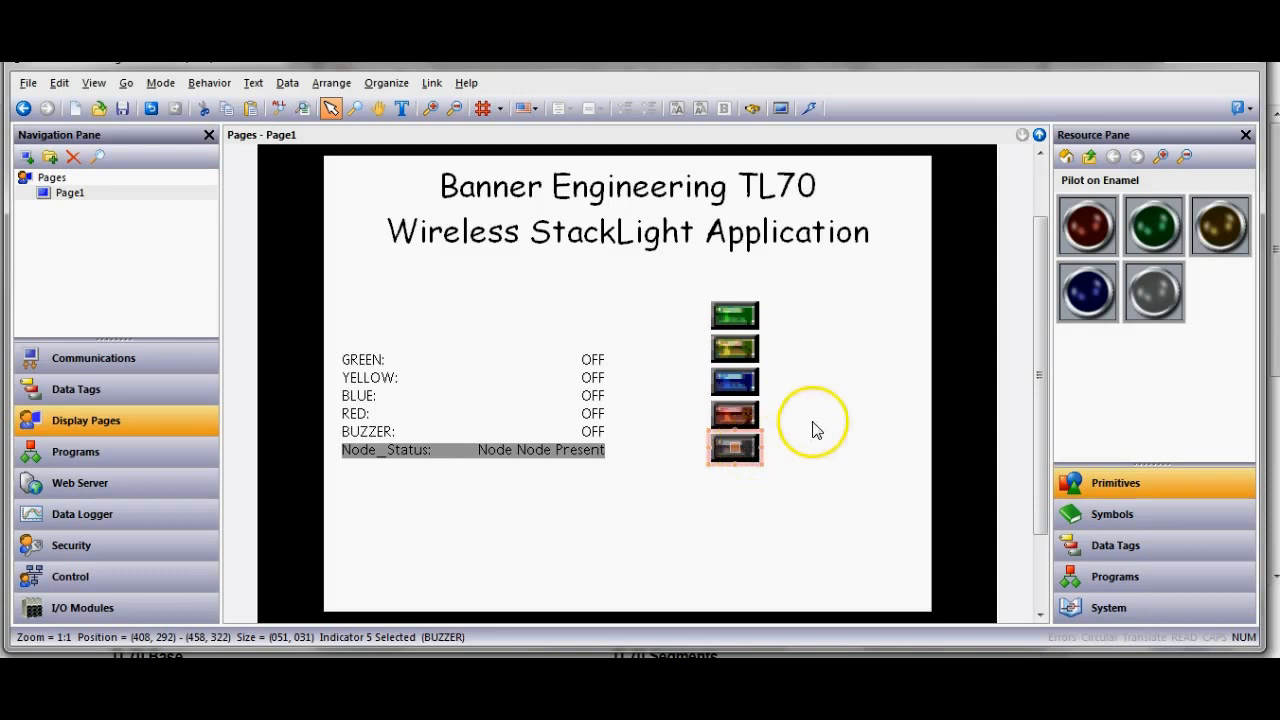
Restack the indicators in one tight column beside the tag readouts, ordered buzzer, red, blue, yellow and green from top to bottom
left_click_drag(740, 318, 800, 452)
left_click_drag(744, 348, 804, 421)
mouse_move(737, 381)
left_mouse_down()
mouse_move(800, 391)
mouse_move(735, 410)
mouse_move(782, 351)
mouse_move(790, 360)
left_mouse_up()
mouse_move(735, 448)
left_mouse_down()
mouse_move(745, 356)
mouse_move(795, 319)
mouse_move(794, 360)
mouse_move(792, 327)
mouse_move(767, 407)
mouse_move(880, 510)
left_mouse_up()
left_click_drag(795, 390, 697, 390)
left_click(785, 480)
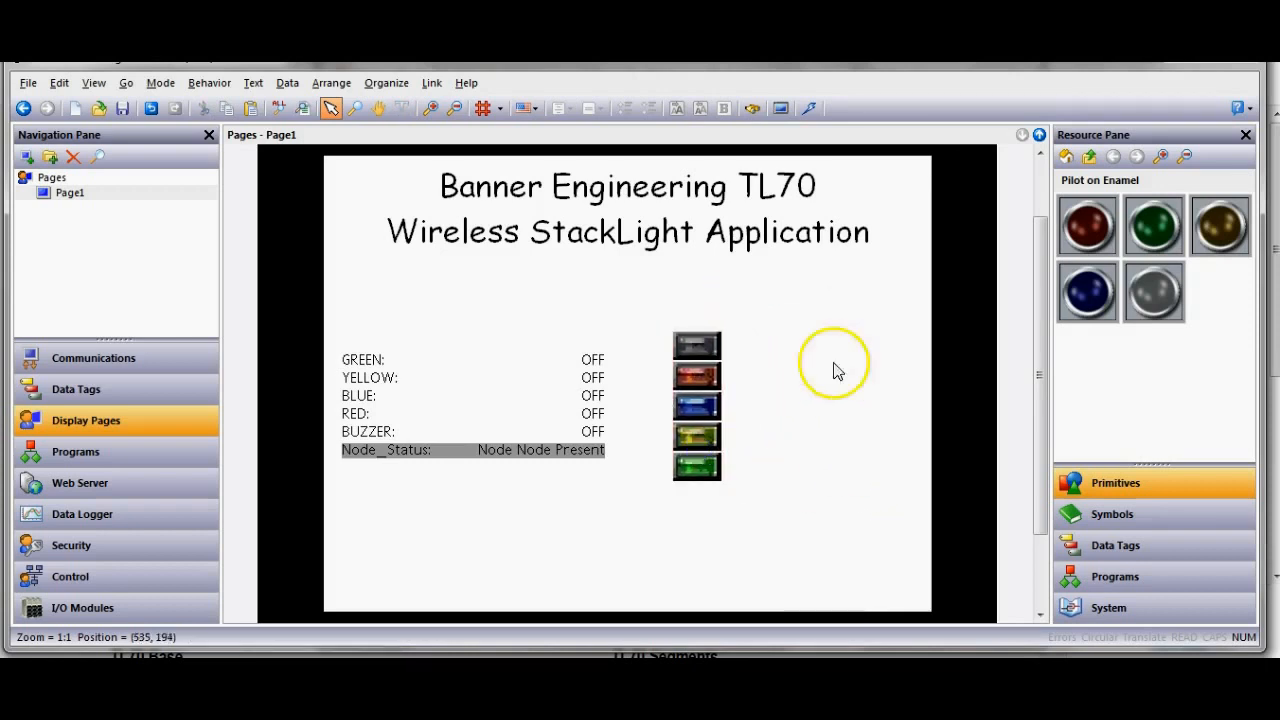
Update the target device with the page and switch to its web browser view to test the LED indicators
left_click(810, 107)
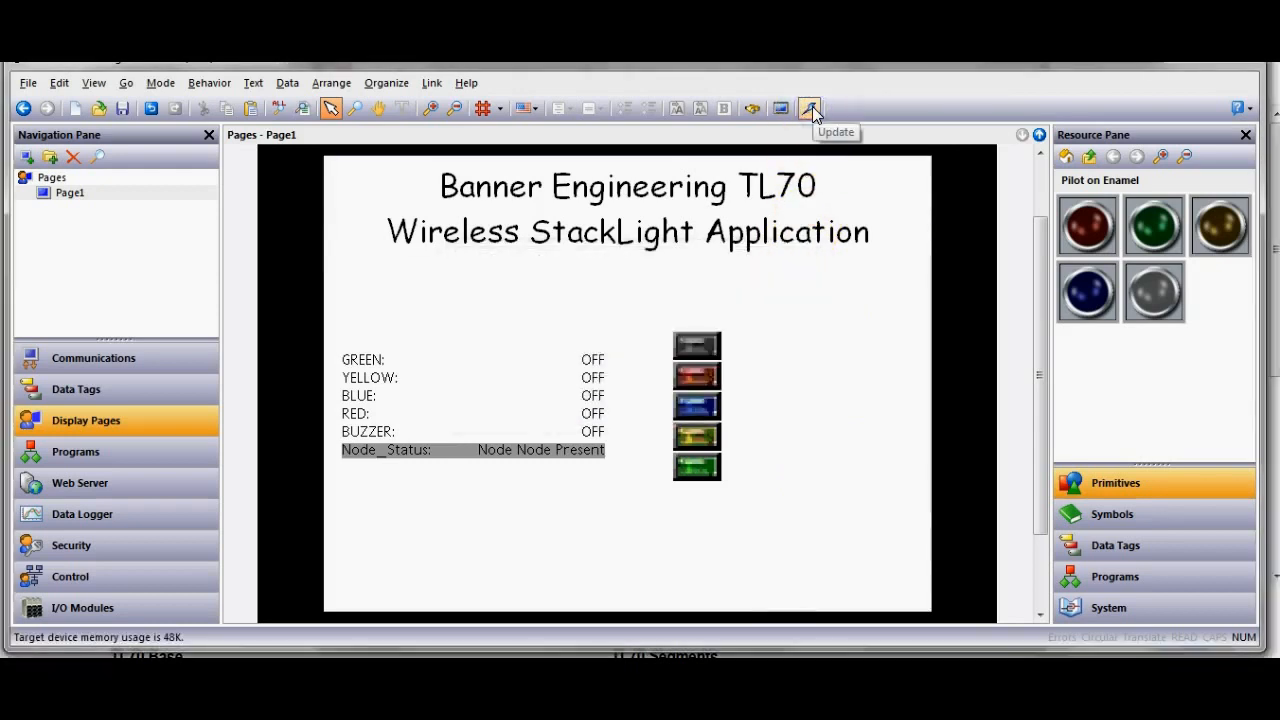
key("alt+Tab")
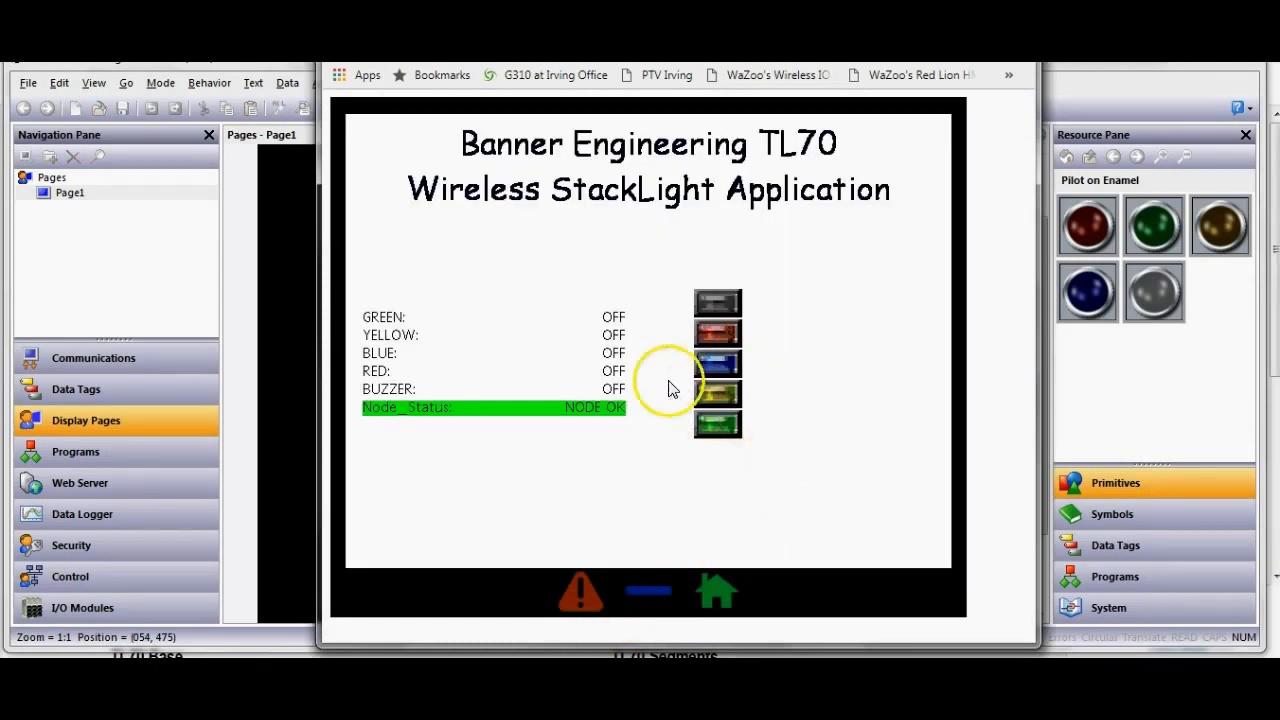
left_click(735, 426)
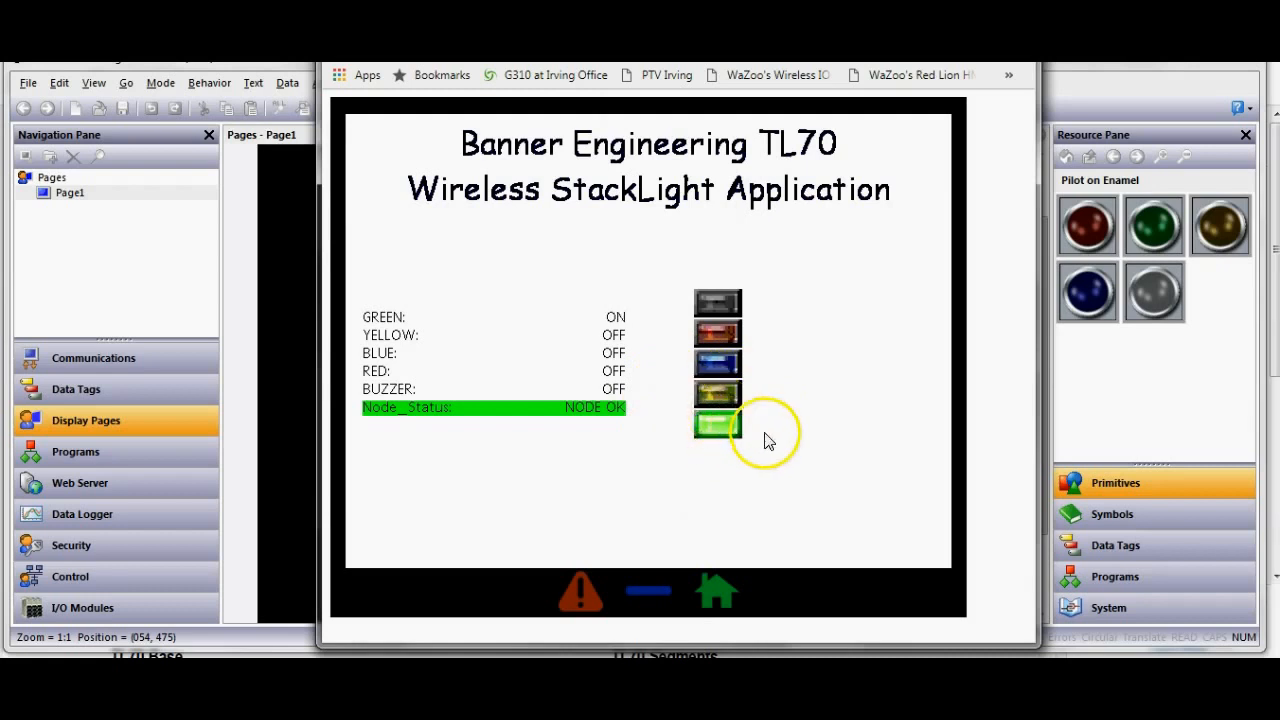
left_click(738, 398)
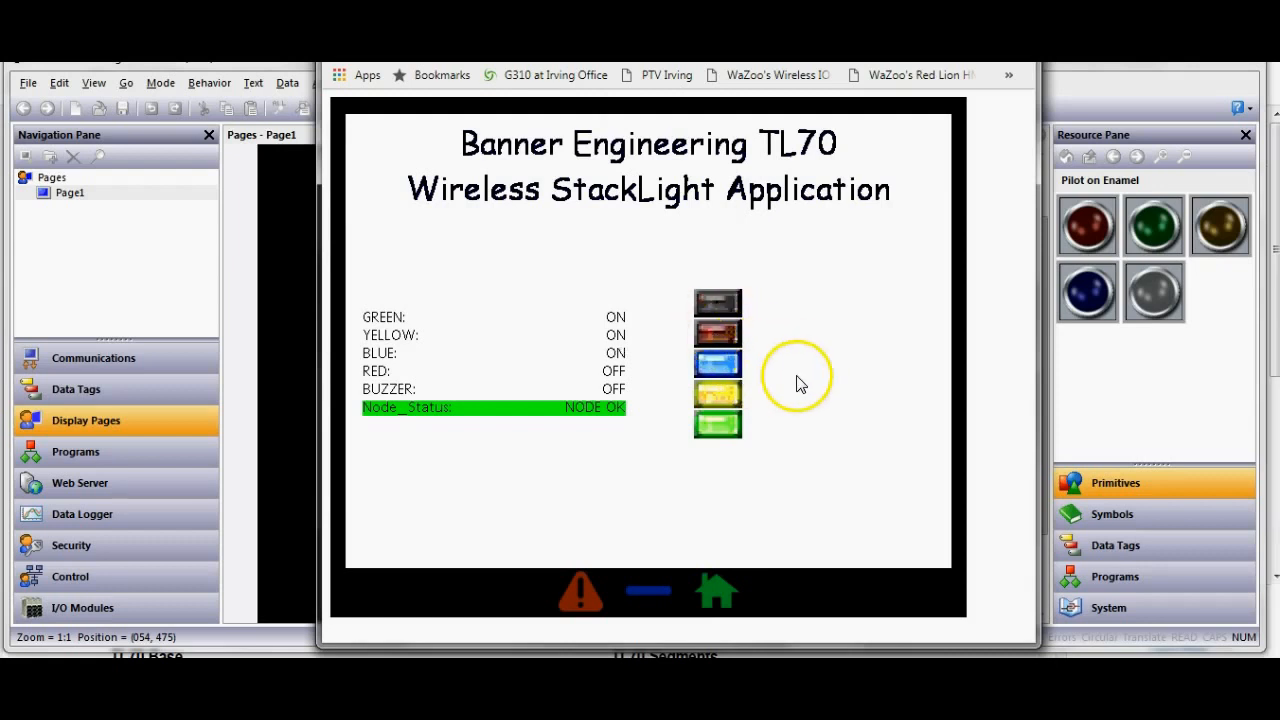
left_click(736, 336)
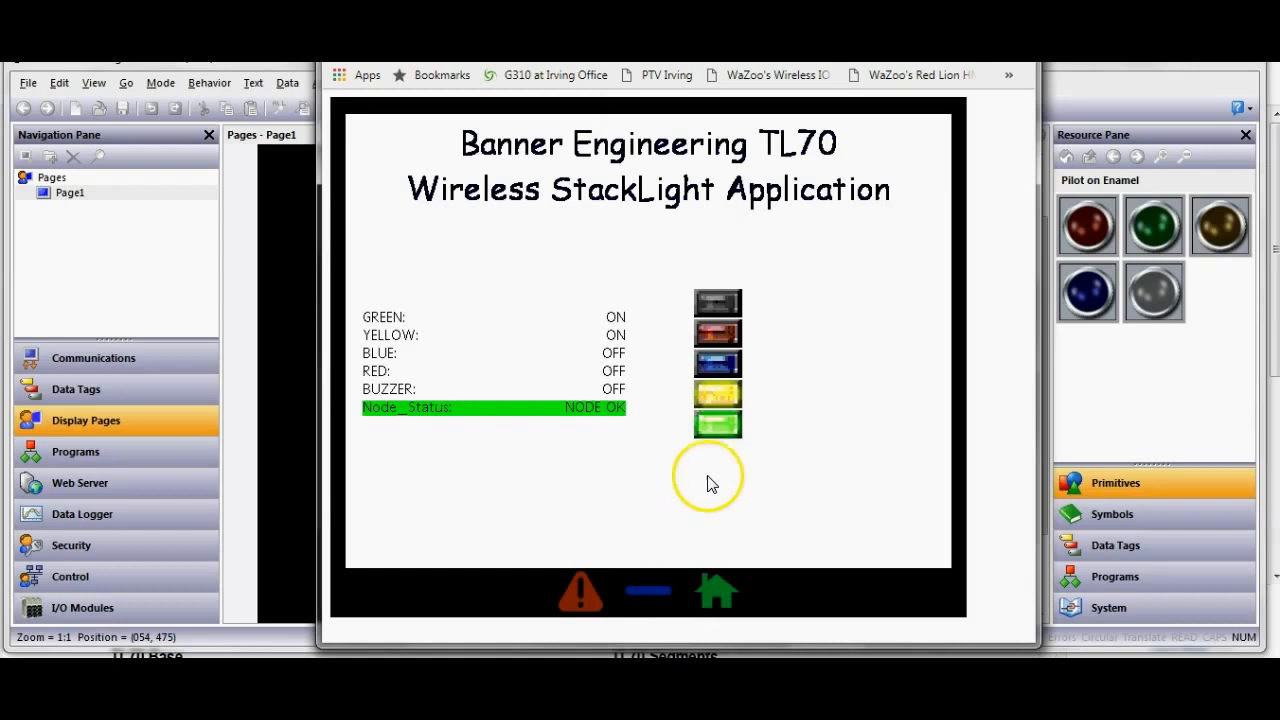
left_click(285, 476)
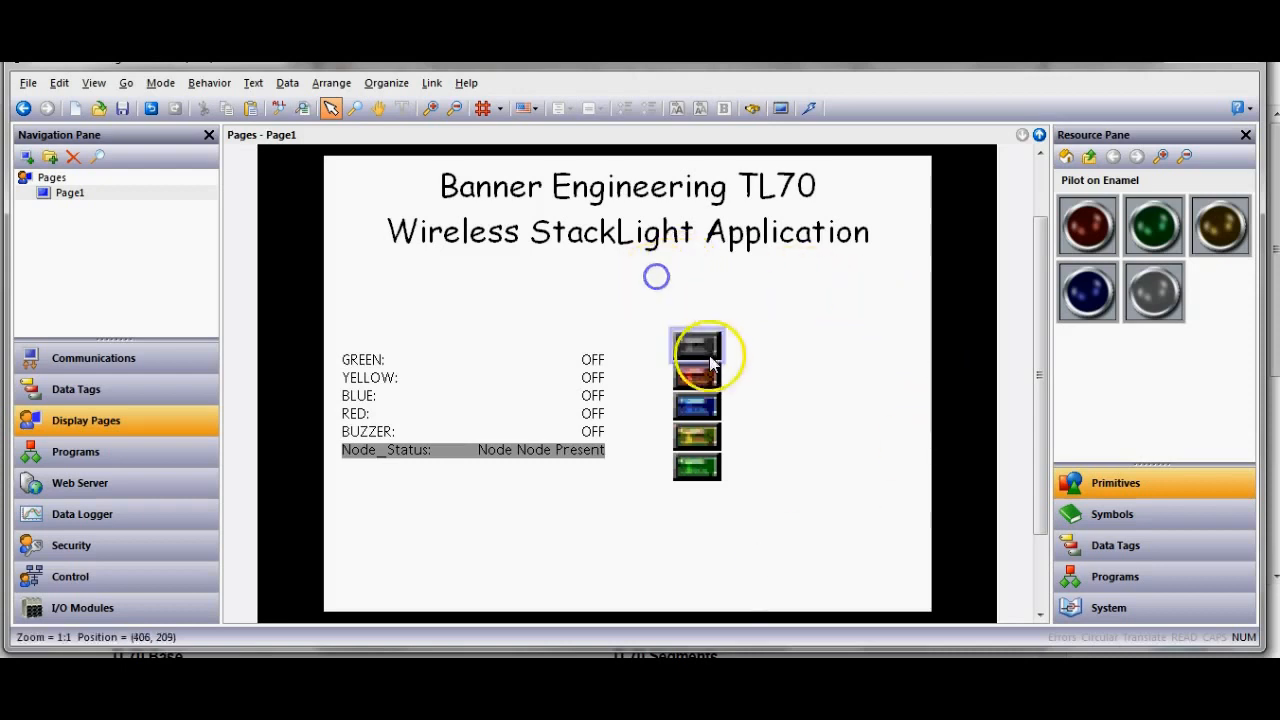
Convert the stack of five LED indicators into a single widget and open its properties
left_click_drag(668, 360, 778, 545)
left_click_drag(778, 545, 778, 545)
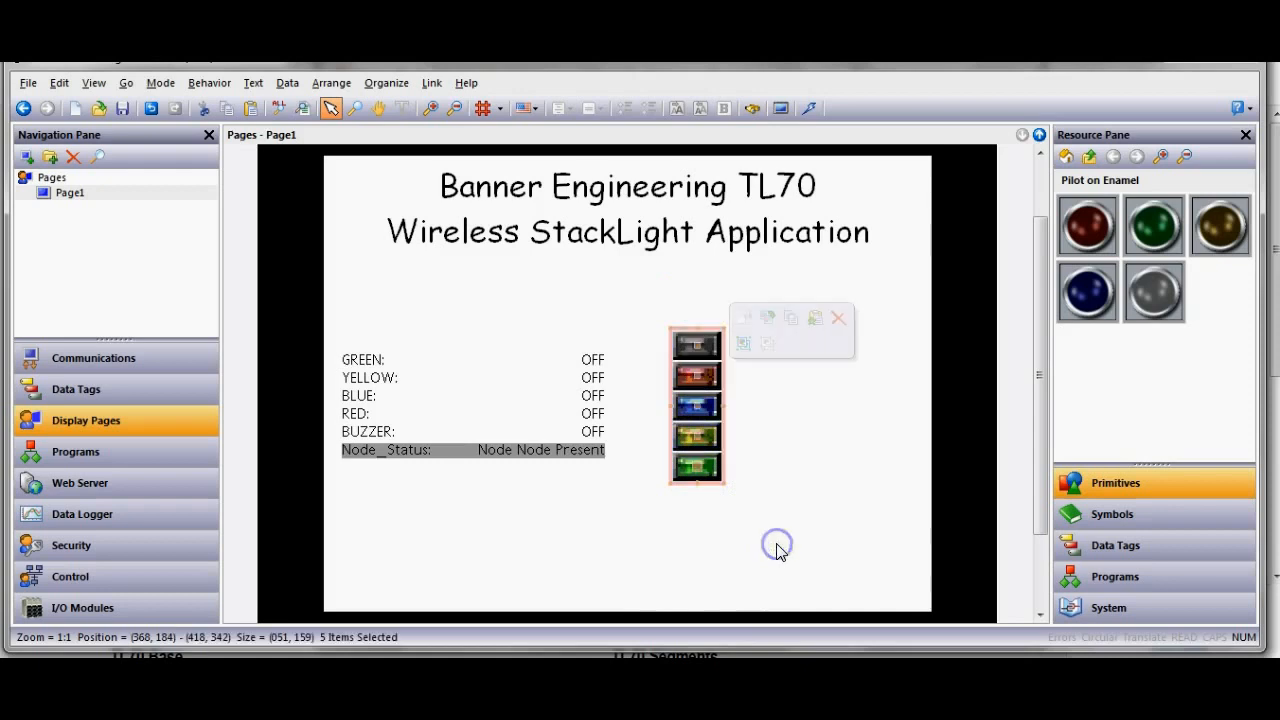
right_click(697, 423)
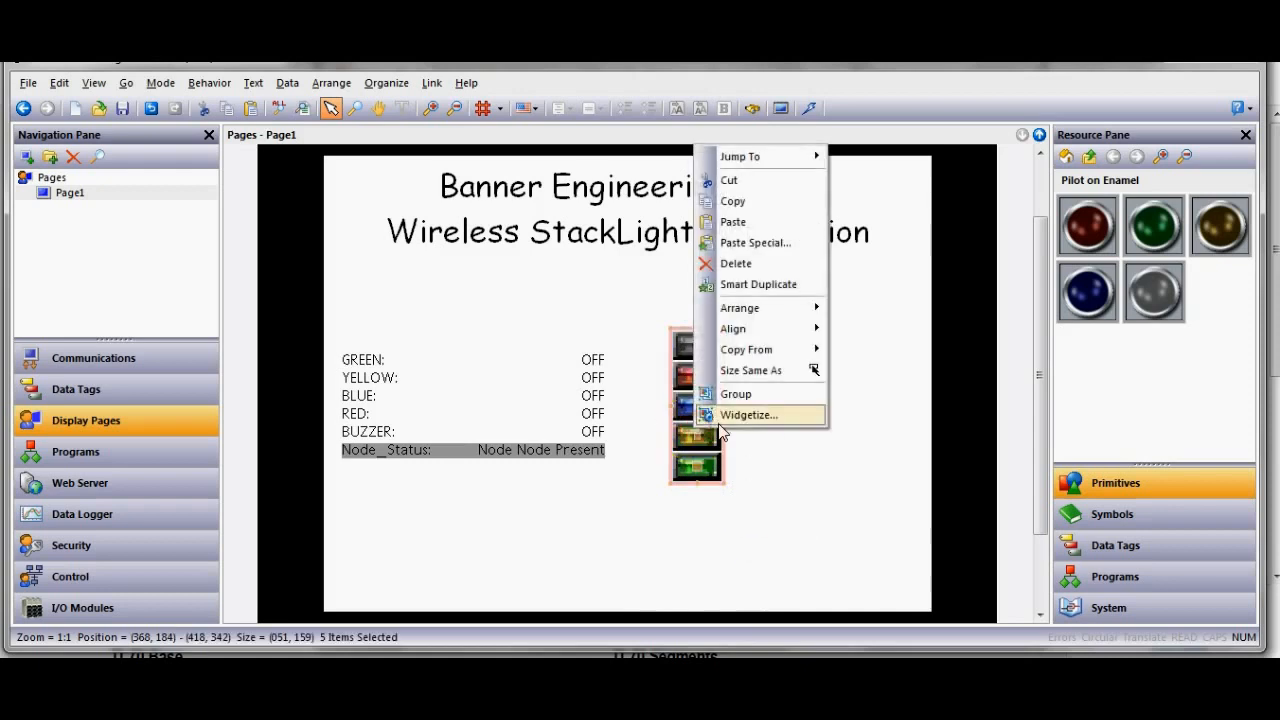
left_click(800, 417)
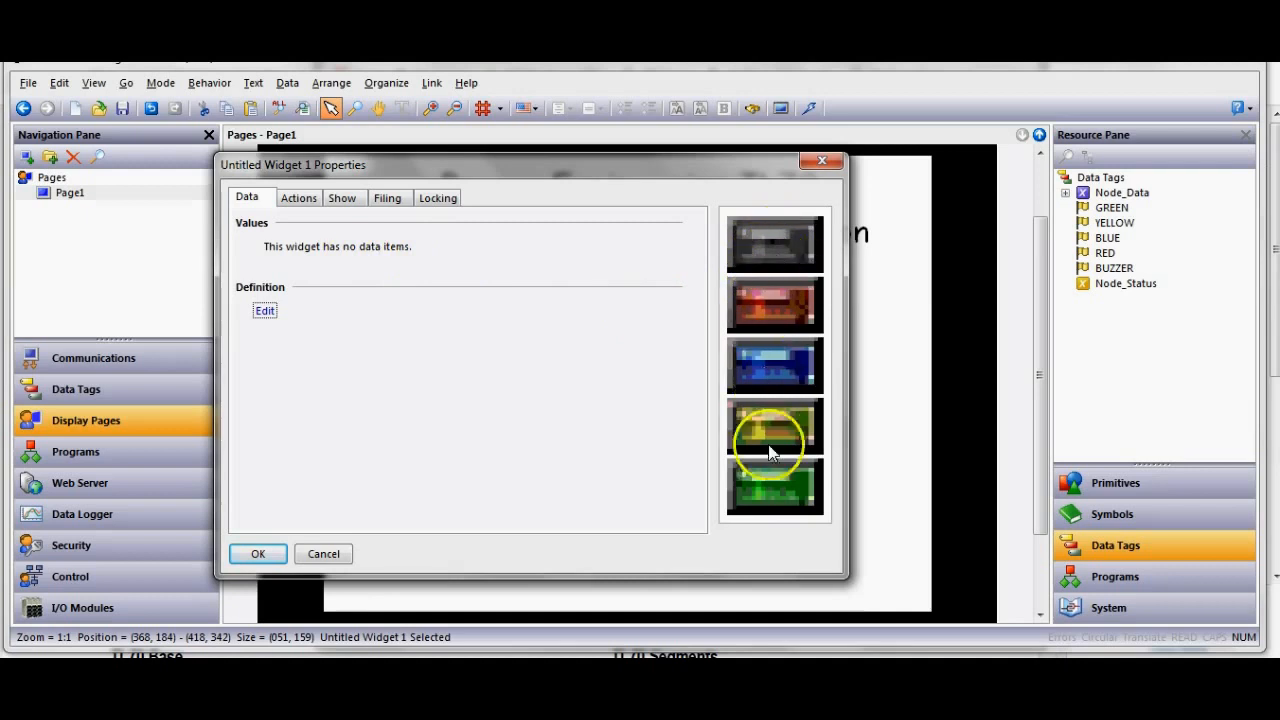
Set the data item count in the widget's data definition to 5
left_click(267, 313)
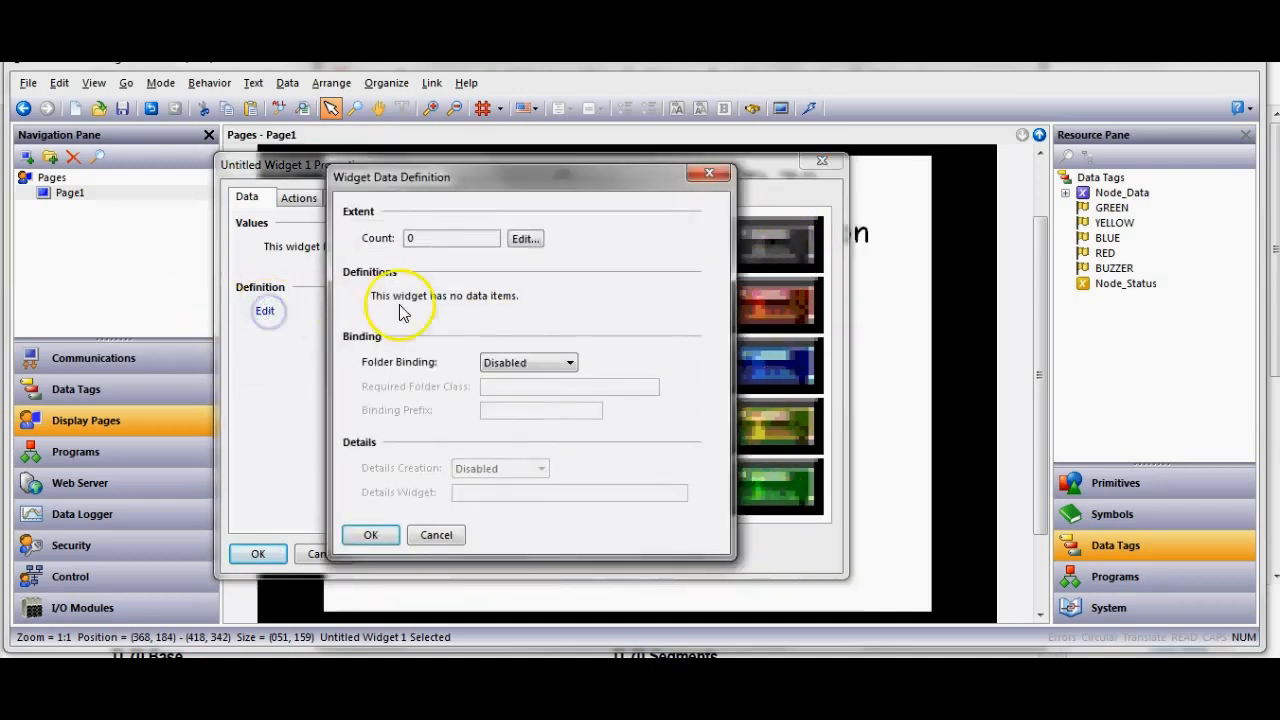
left_click(517, 240)
type("5")
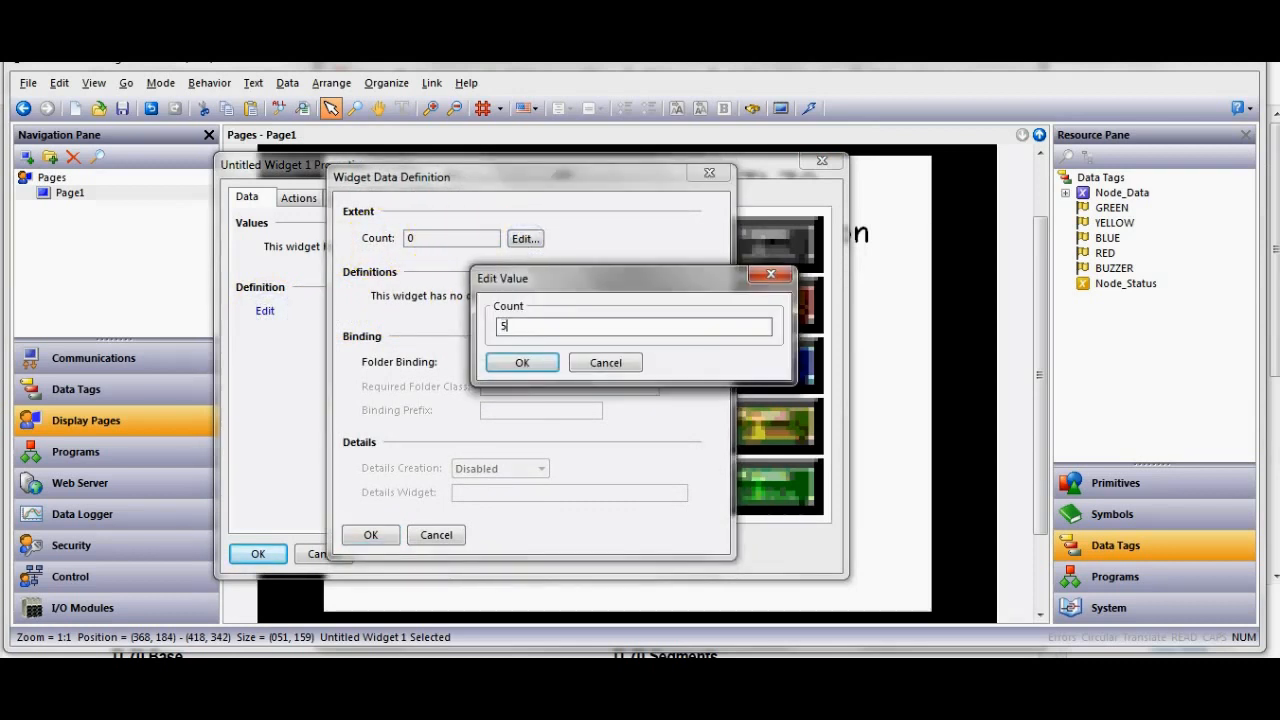
left_click(553, 366)
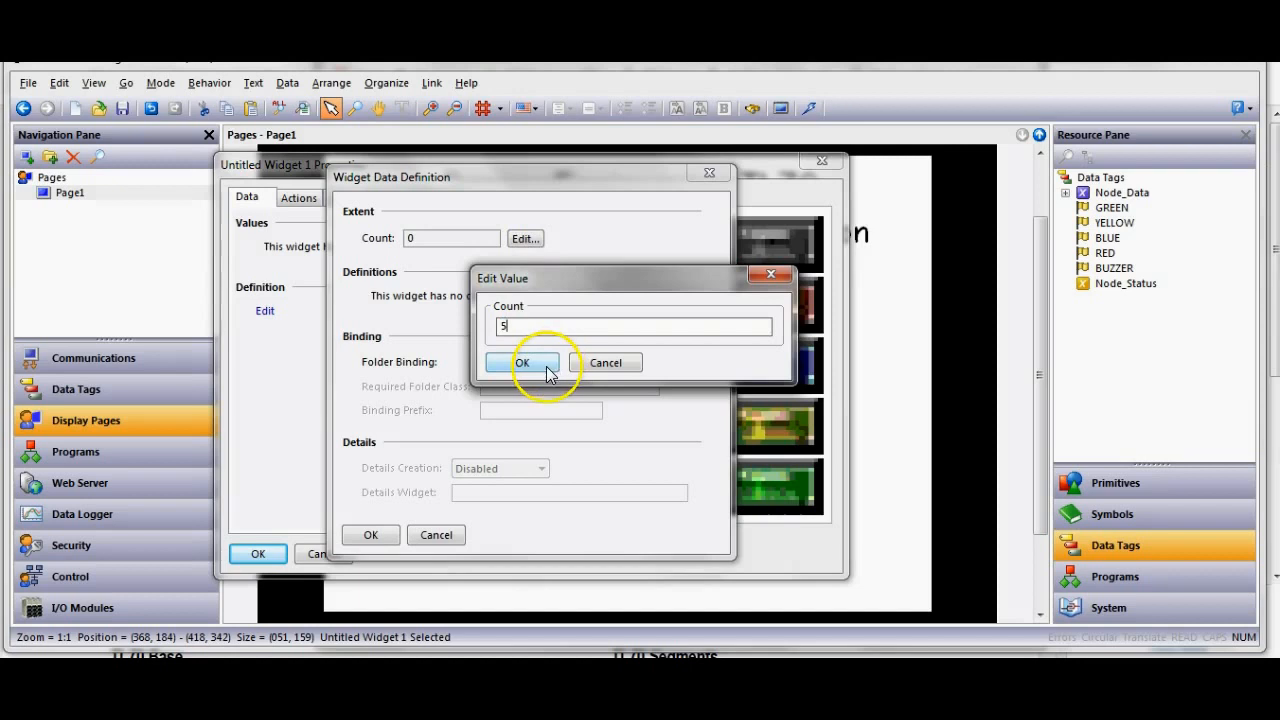
Name the widget's five data items Buzzer, Red, Blue, Yellow and Green, in that order
double_click(342, 270)
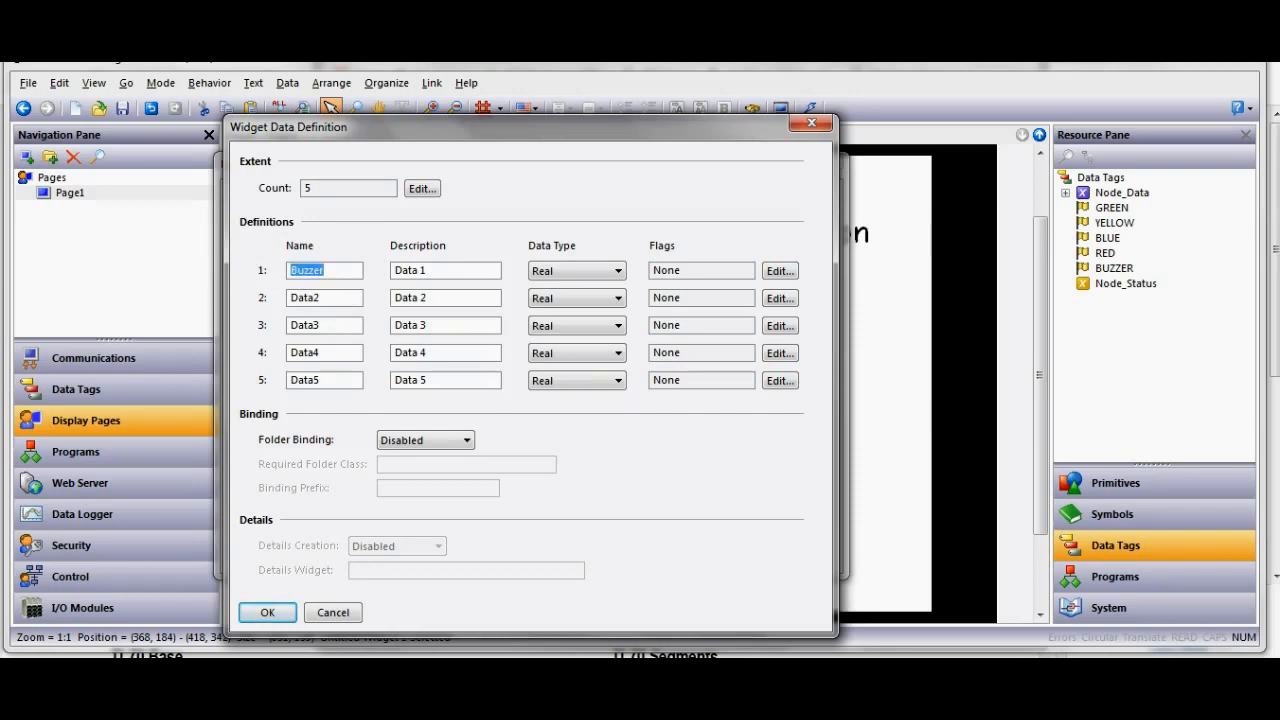
double_click(335, 297)
double_click(330, 325)
type("Blue")
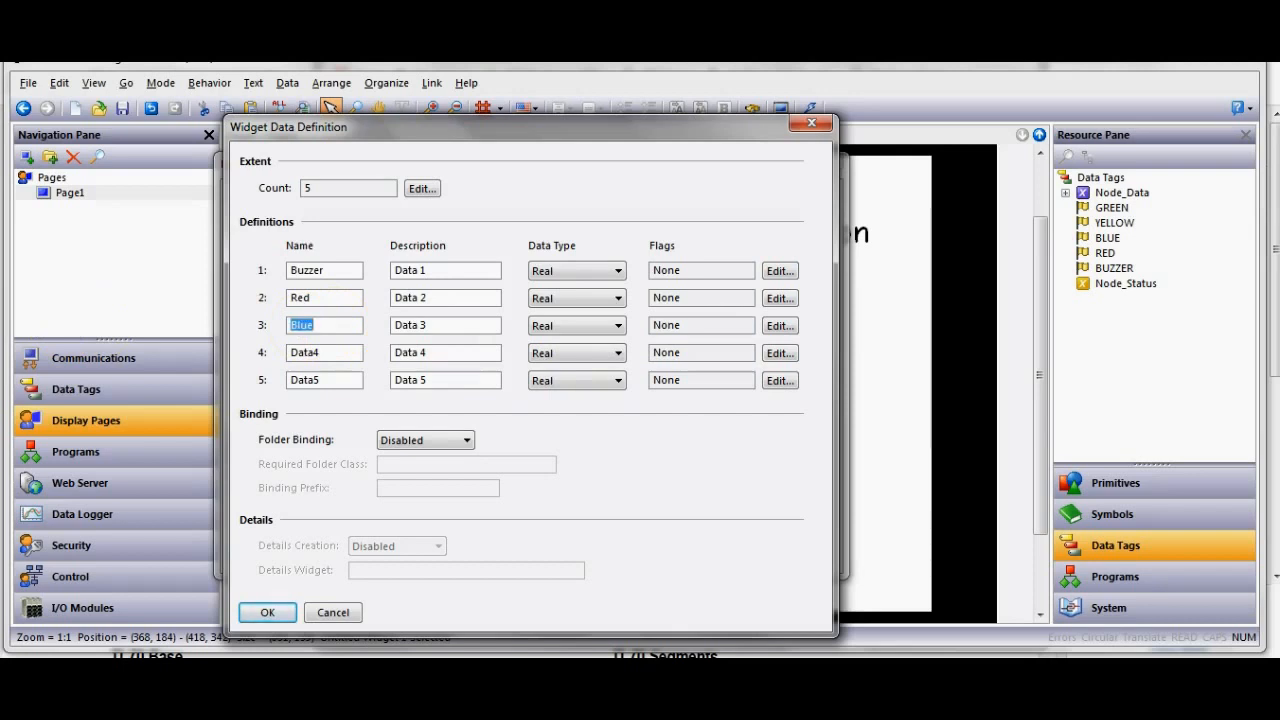
double_click(322, 352)
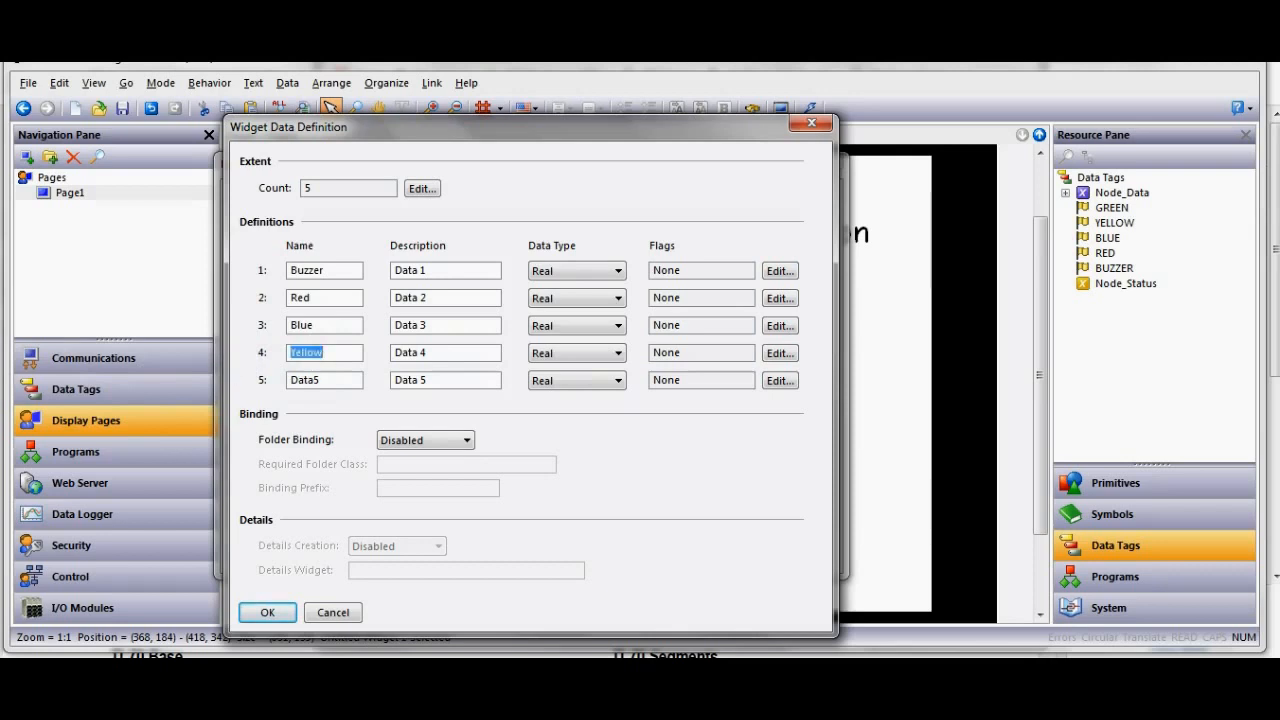
left_click_drag(344, 388, 309, 387)
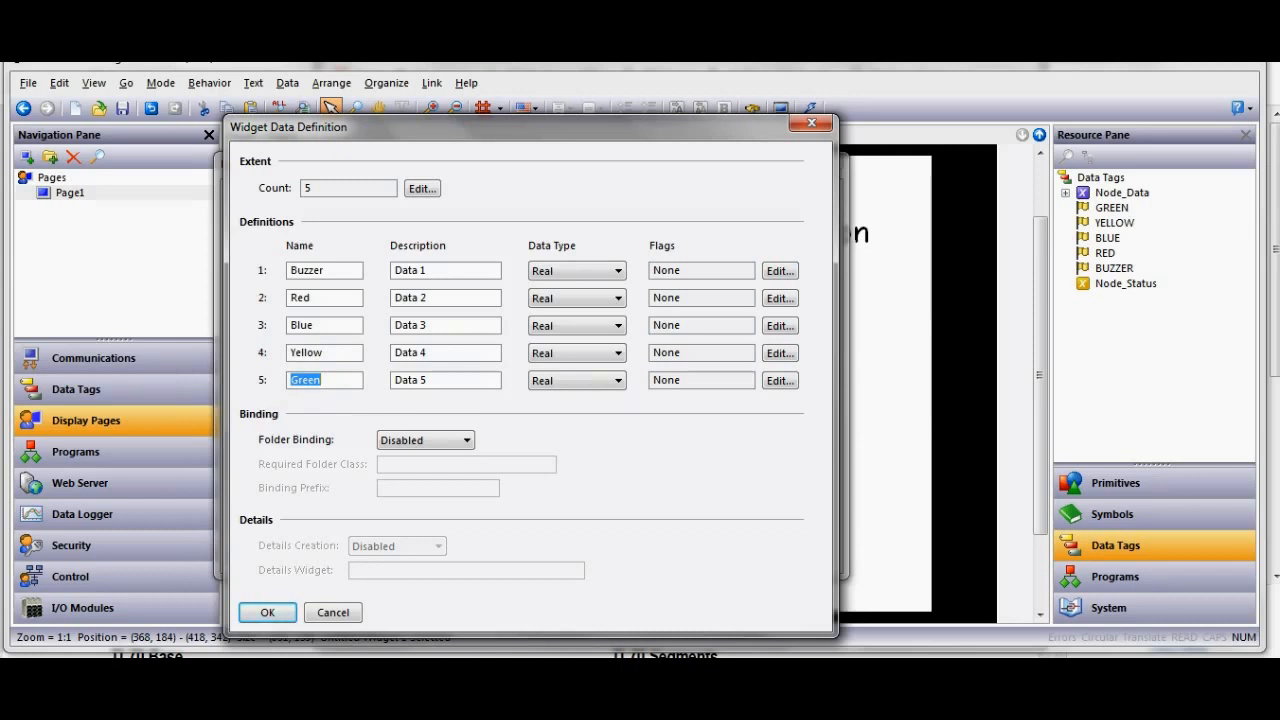
Clear the default descriptions of all five widget data items
left_click_drag(442, 272, 313, 272)
key("Delete")
left_click_drag(450, 298, 312, 297)
key("Delete")
left_click_drag(443, 326, 324, 325)
key("Delete")
left_click_drag(443, 354, 366, 354)
key("Delete")
left_click_drag(457, 380, 313, 377)
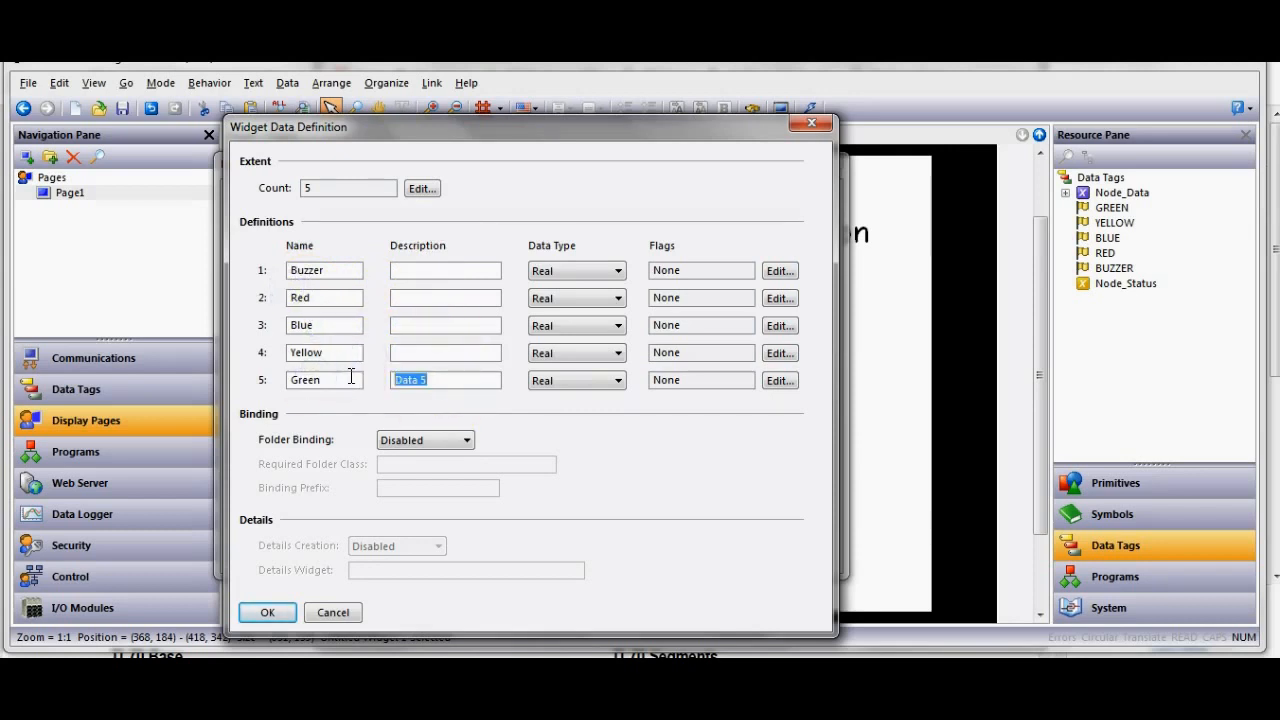
key("Delete")
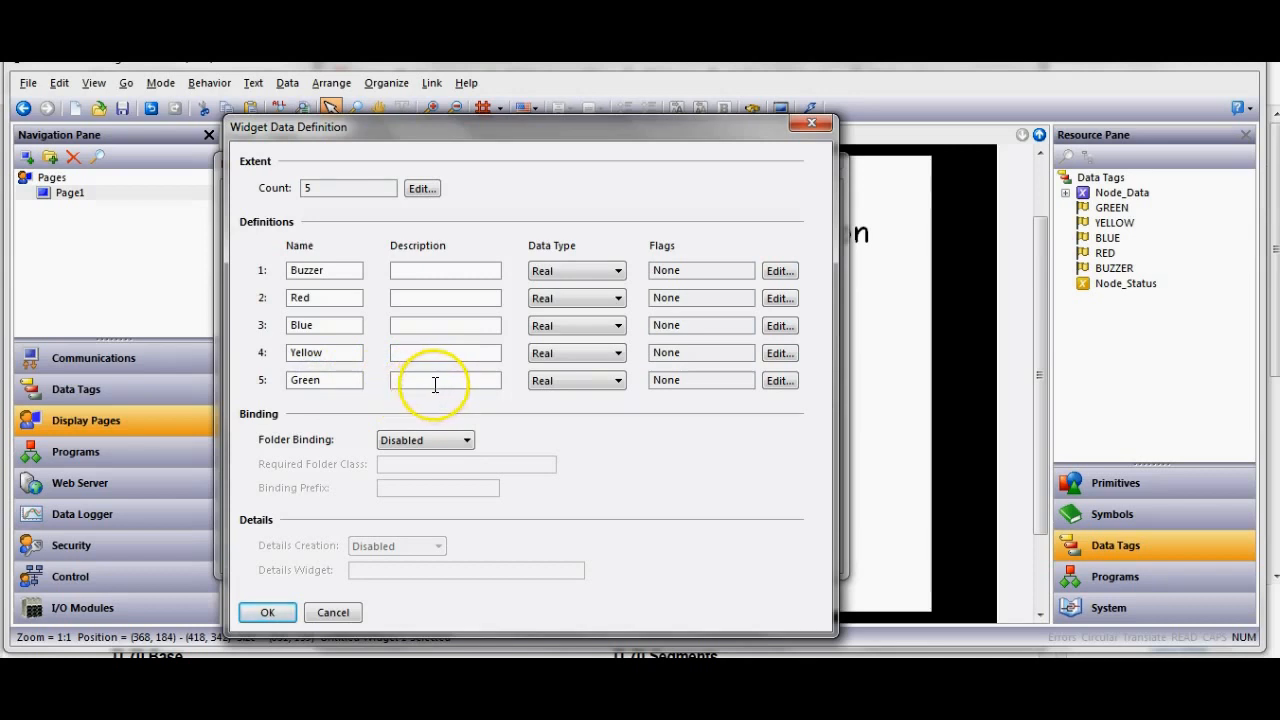
left_click(474, 201)
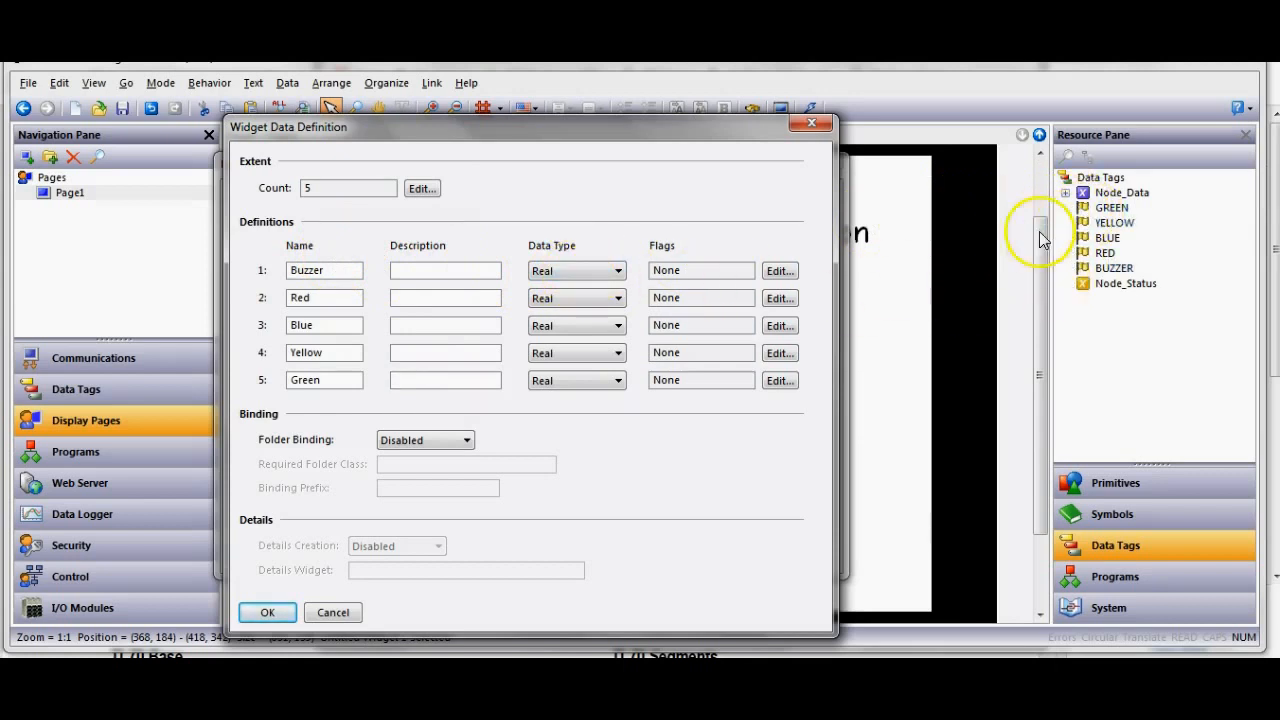
Set the data type of all five widget data items to Integer
left_click(597, 277)
left_click(585, 287)
left_click(592, 298)
left_click(578, 316)
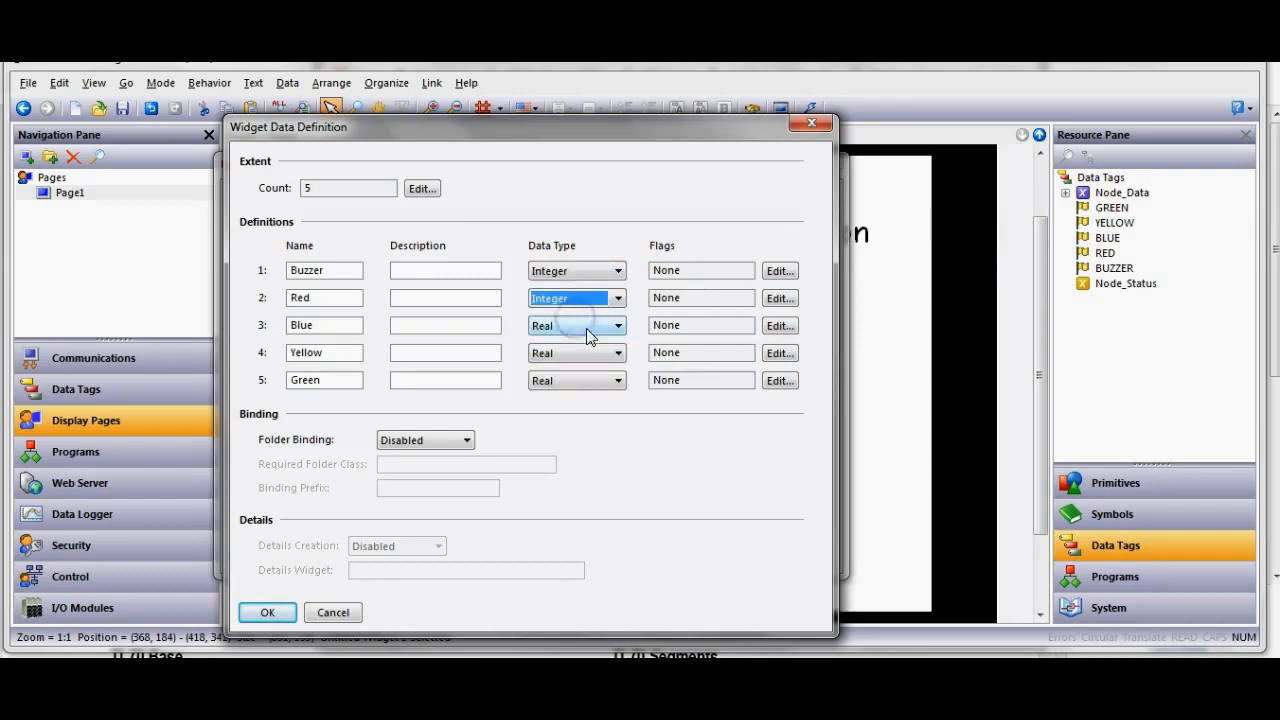
left_click(588, 336)
left_click(582, 339)
left_click(580, 354)
left_click(578, 370)
left_click(578, 385)
left_click(571, 400)
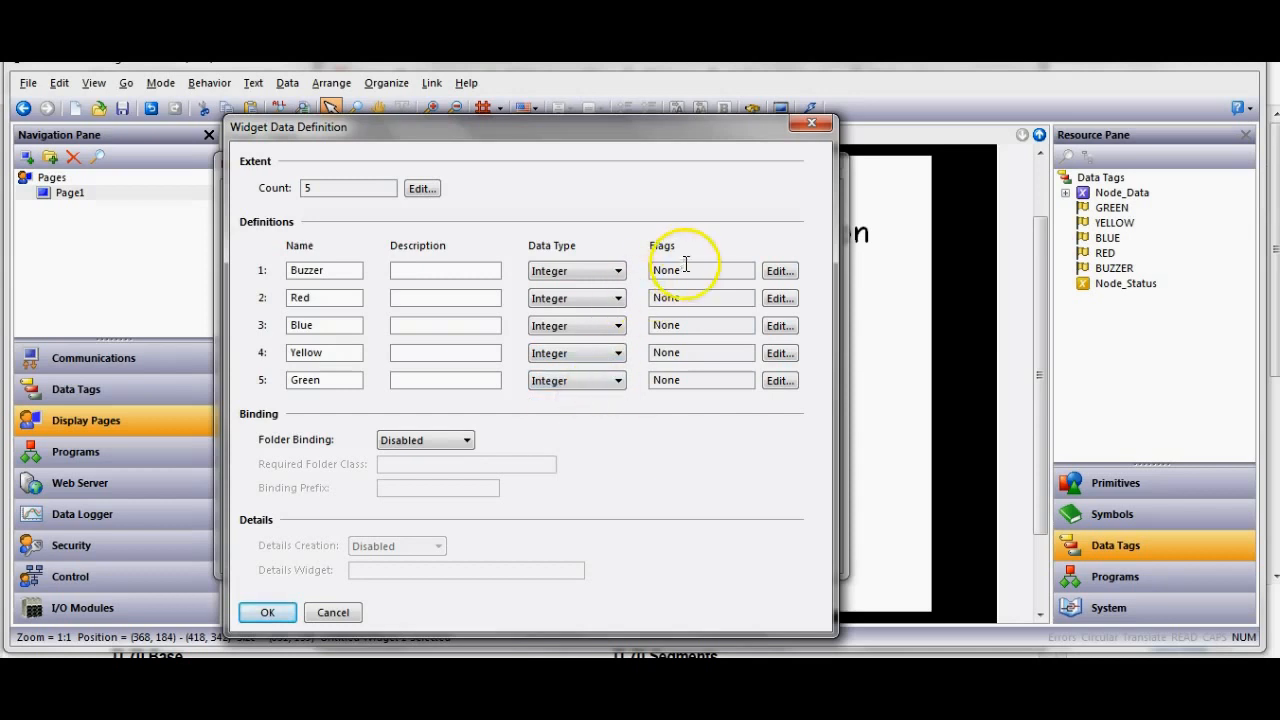
Enable the Tag flag for the Buzzer, Red, Blue, Yellow and Green data items of the widget
left_click(780, 271)
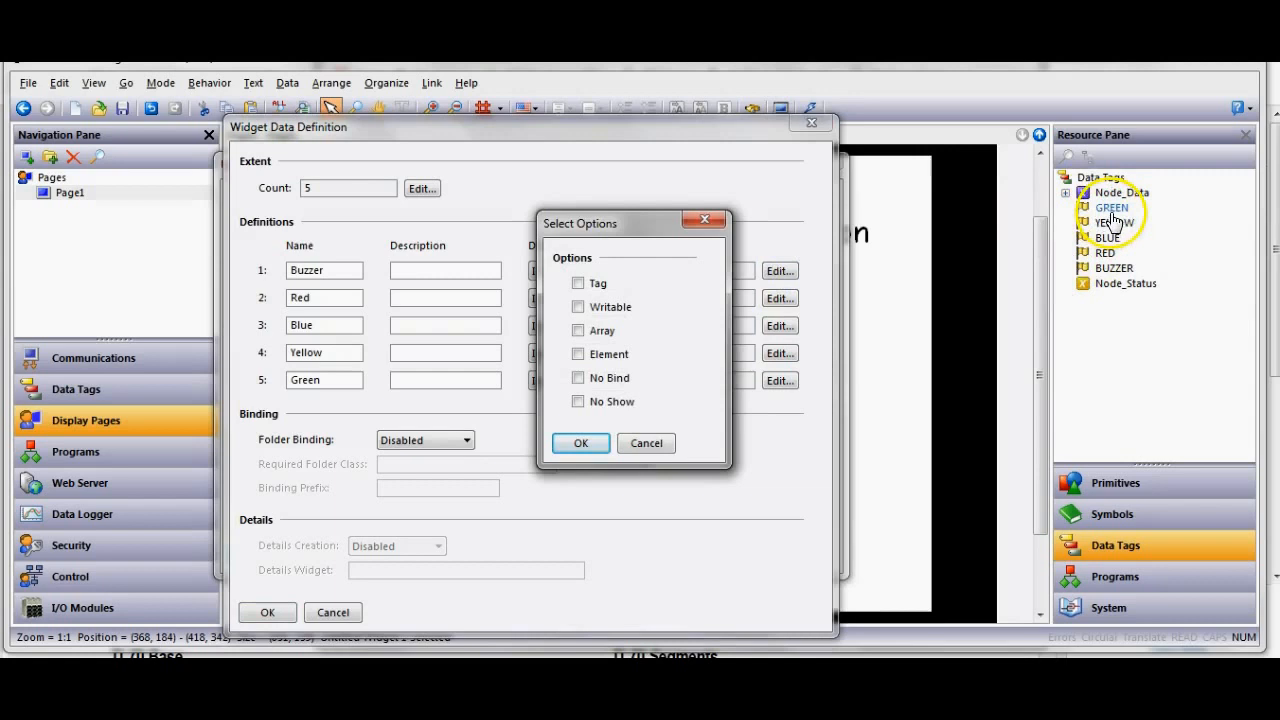
left_click(579, 285)
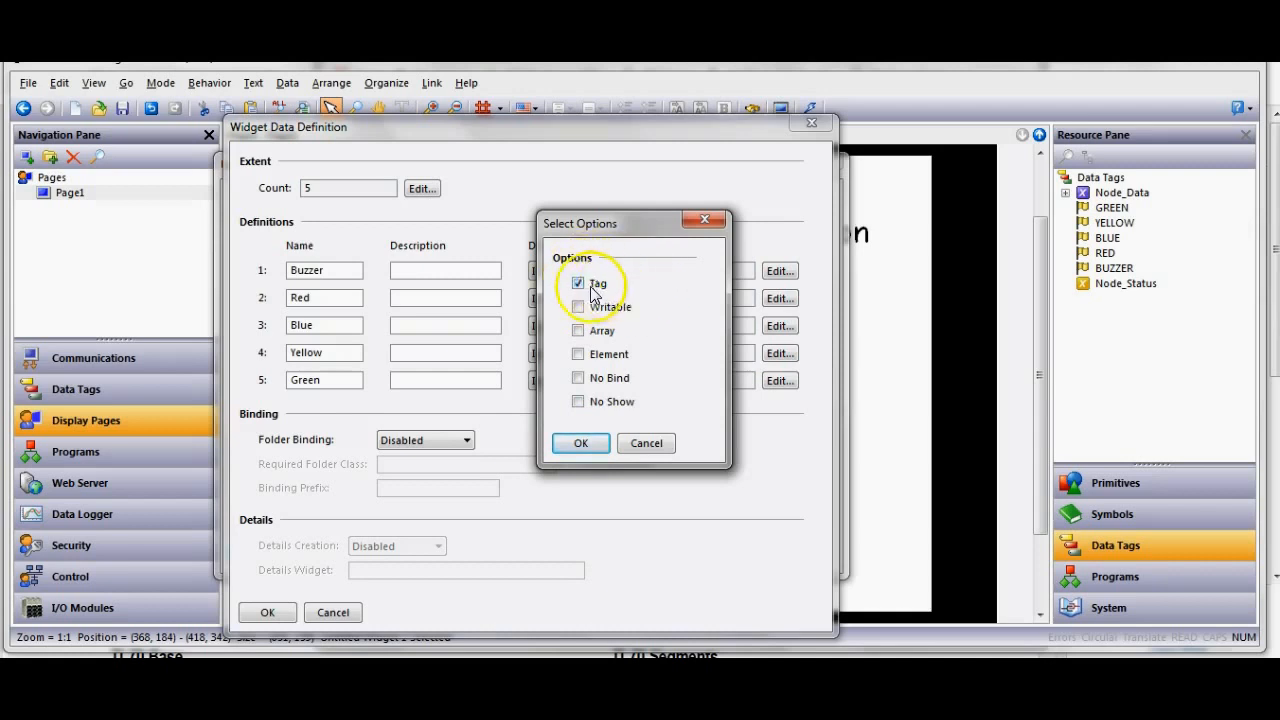
left_click(580, 443)
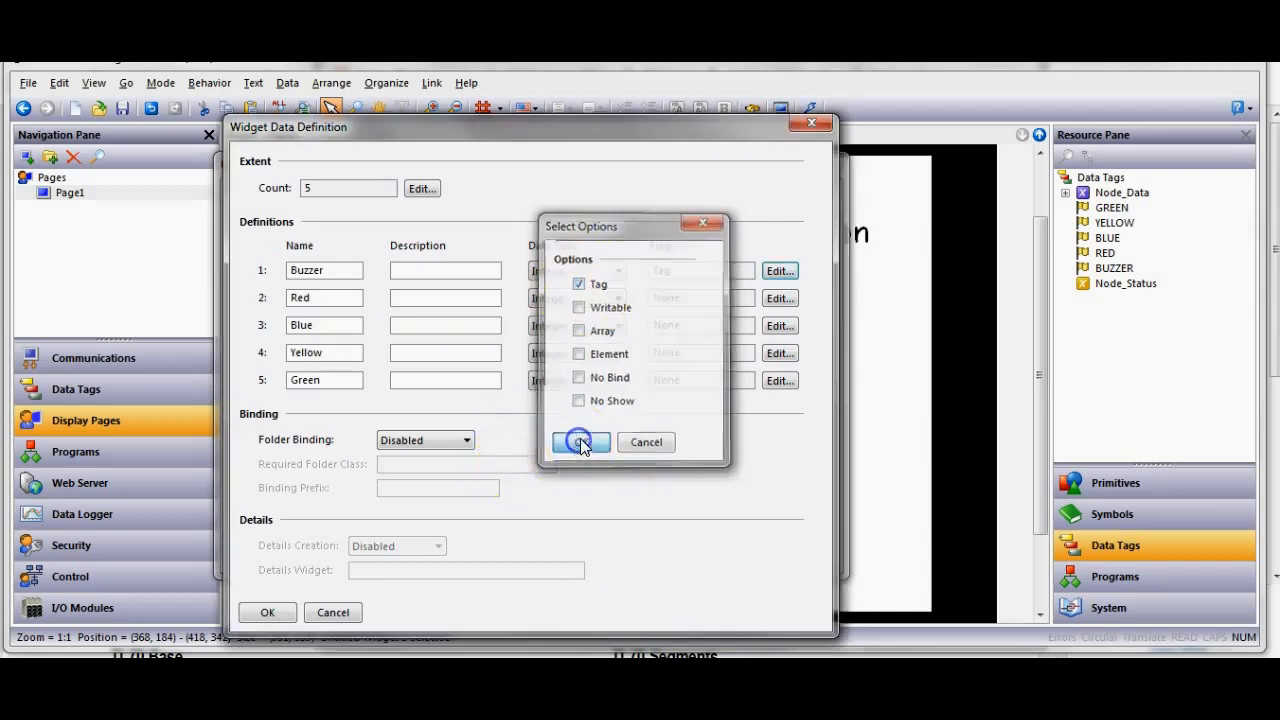
left_click(778, 299)
left_click(578, 283)
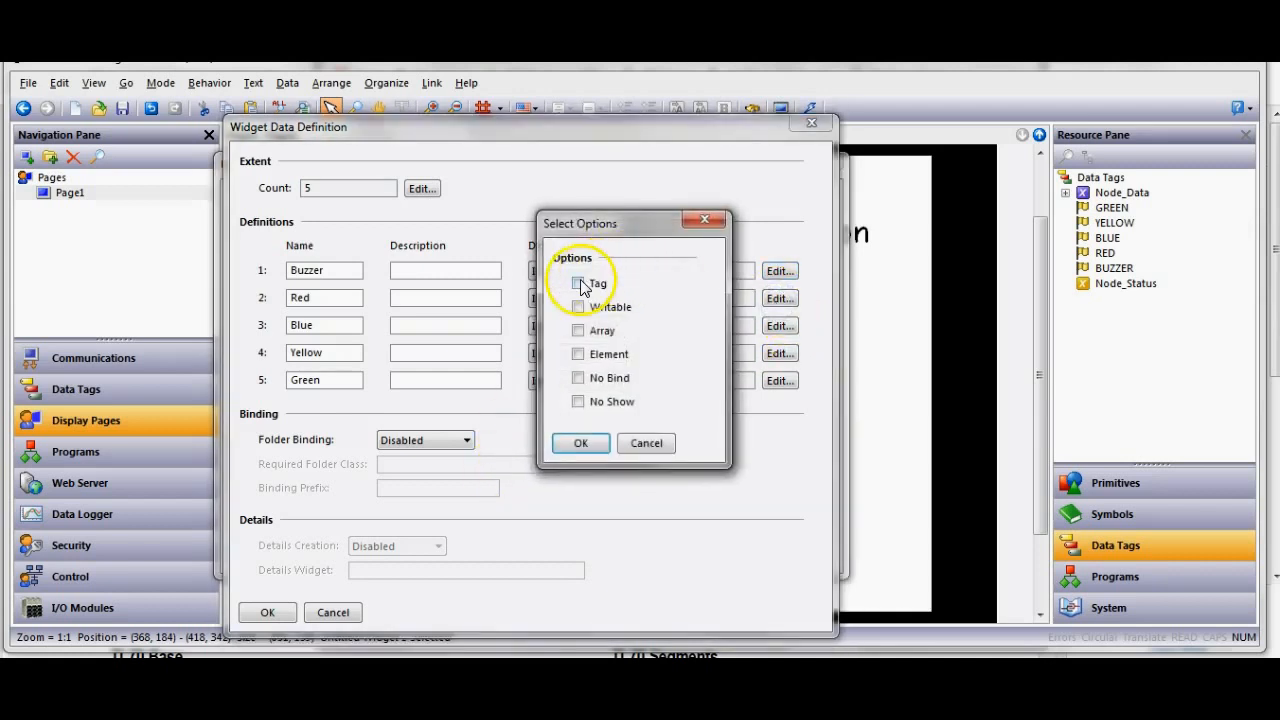
left_click(580, 443)
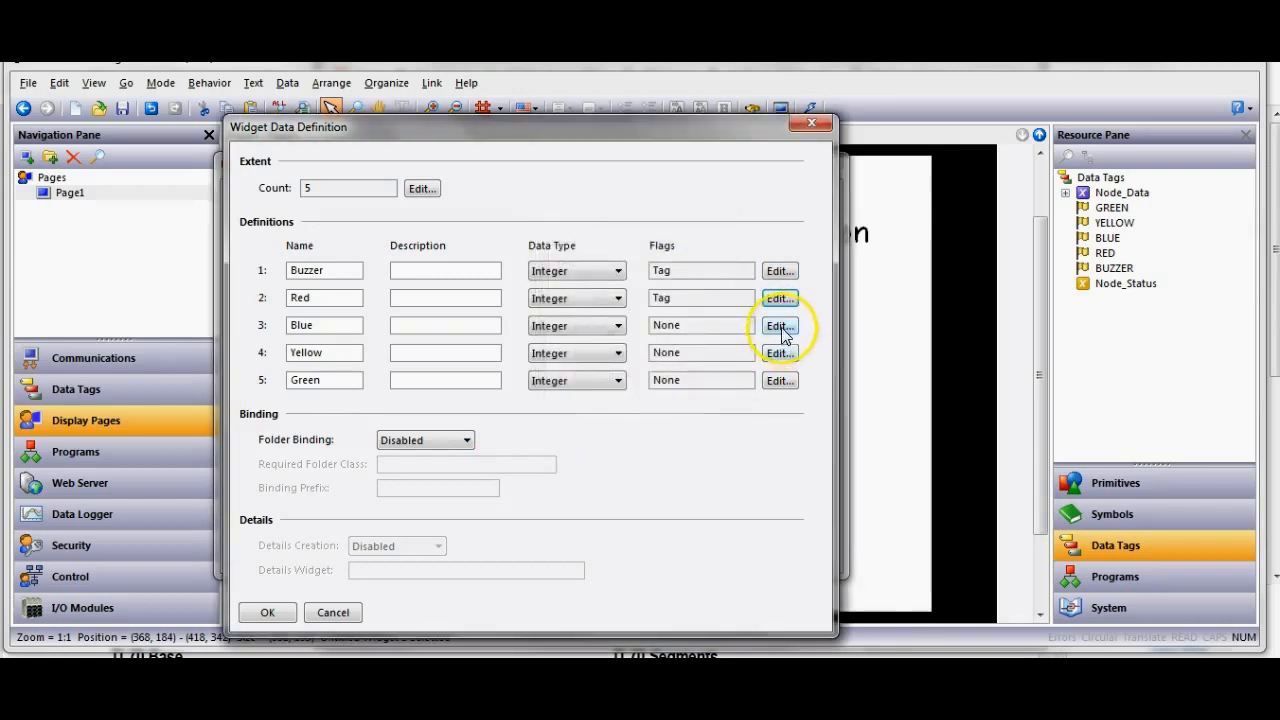
left_click(779, 326)
left_click(578, 283)
left_click(580, 443)
left_click(779, 353)
left_click(580, 283)
left_click(583, 443)
left_click(779, 380)
left_click(580, 283)
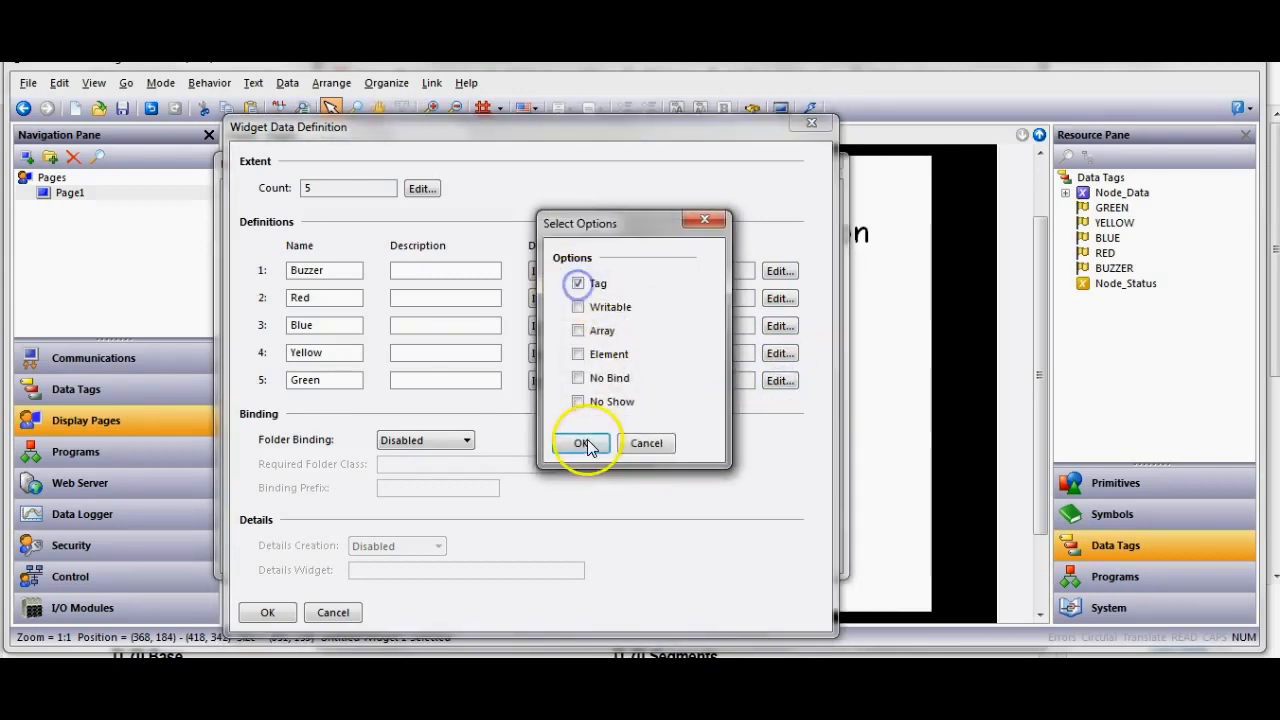
left_click(584, 443)
left_click(675, 458)
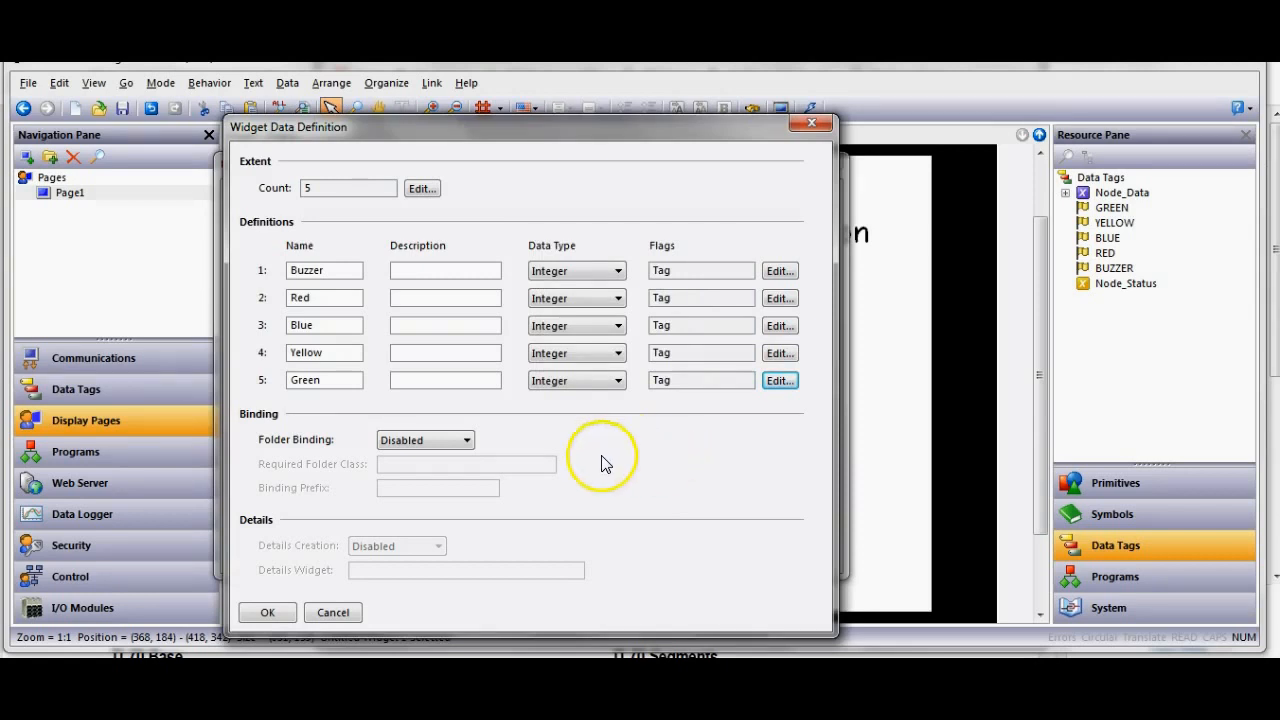
Enable Folder Binding in the widget's data definition and move the widget right on the page to about X 456, Y 184
left_click_drag(608, 127, 388, 98)
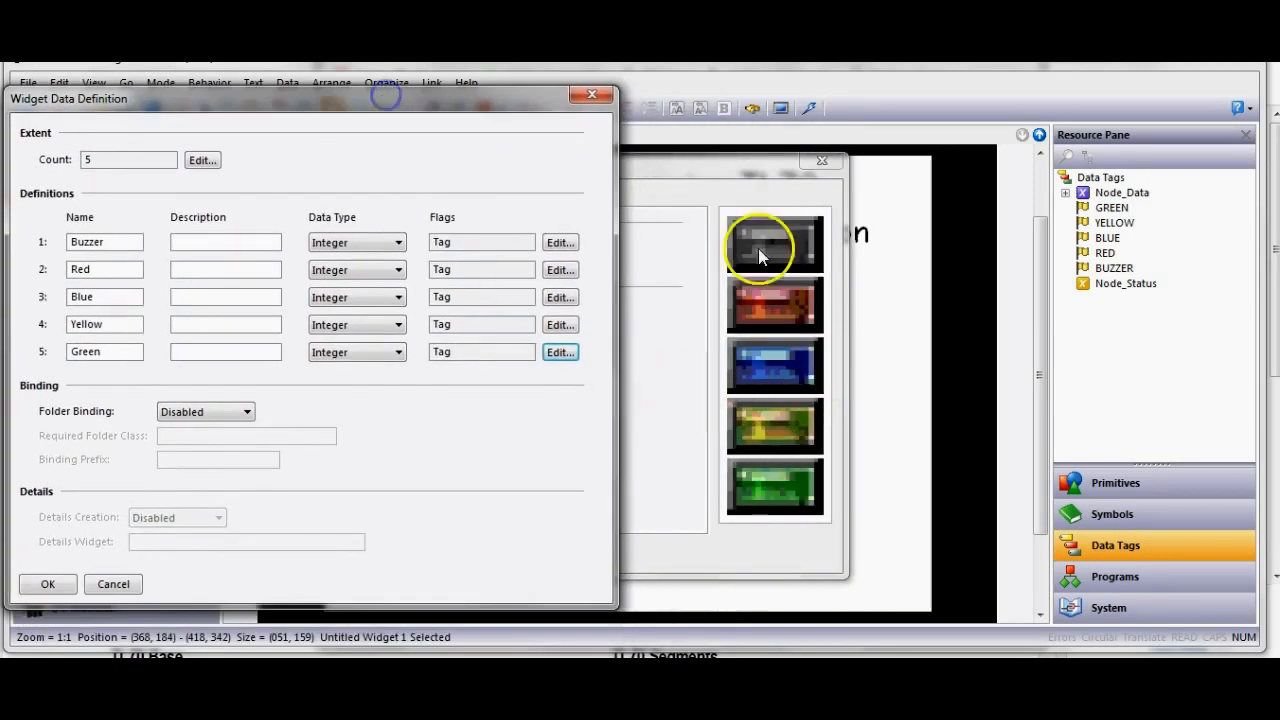
left_click_drag(477, 97, 631, 113)
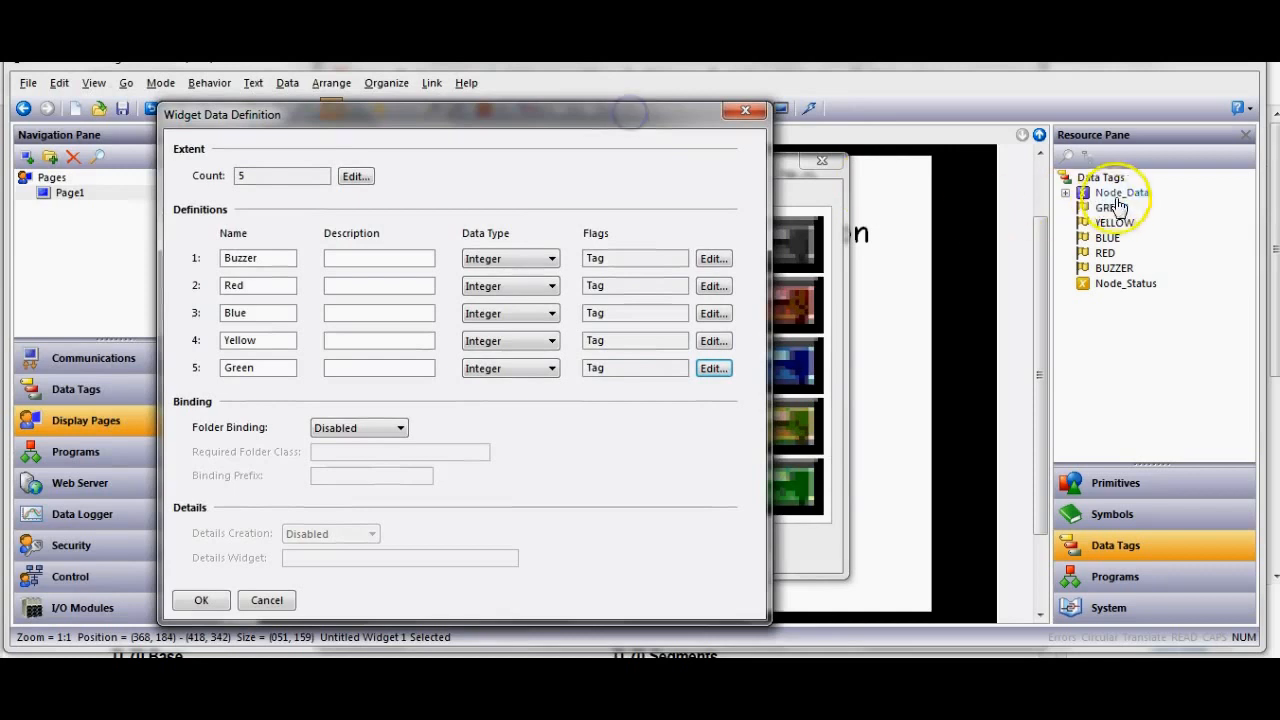
left_click(382, 427)
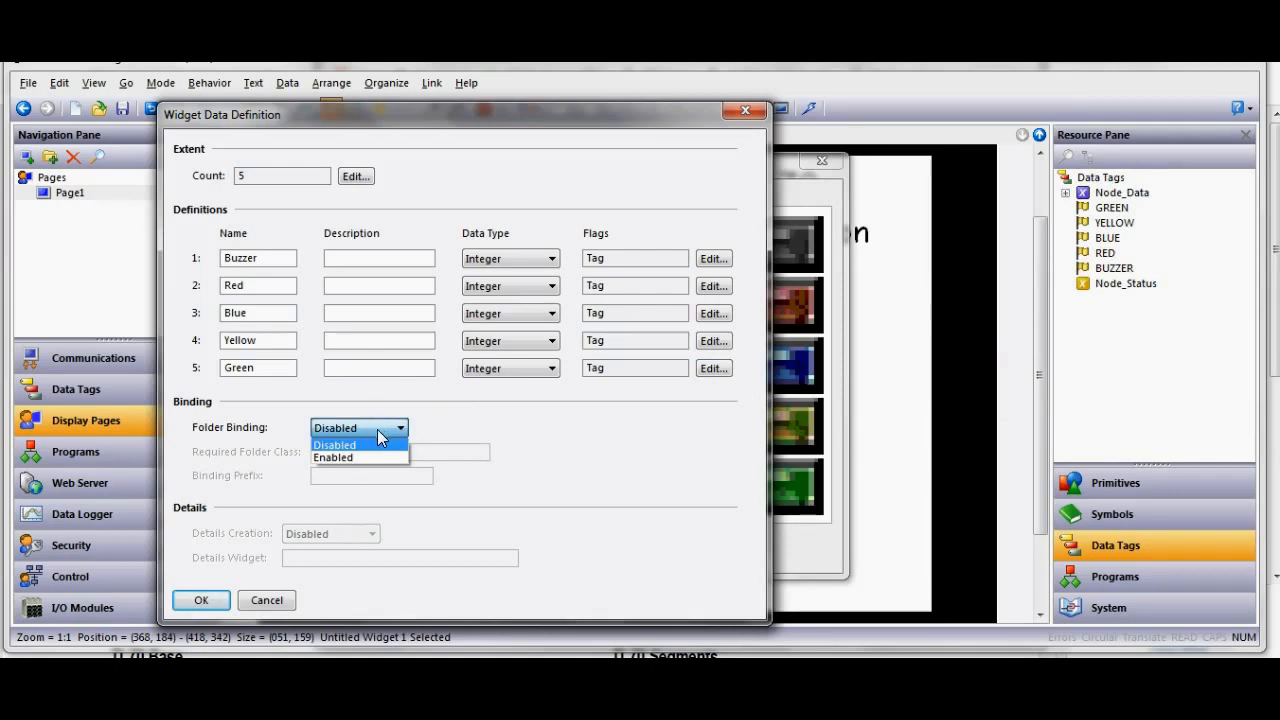
left_click(374, 456)
left_click(686, 498)
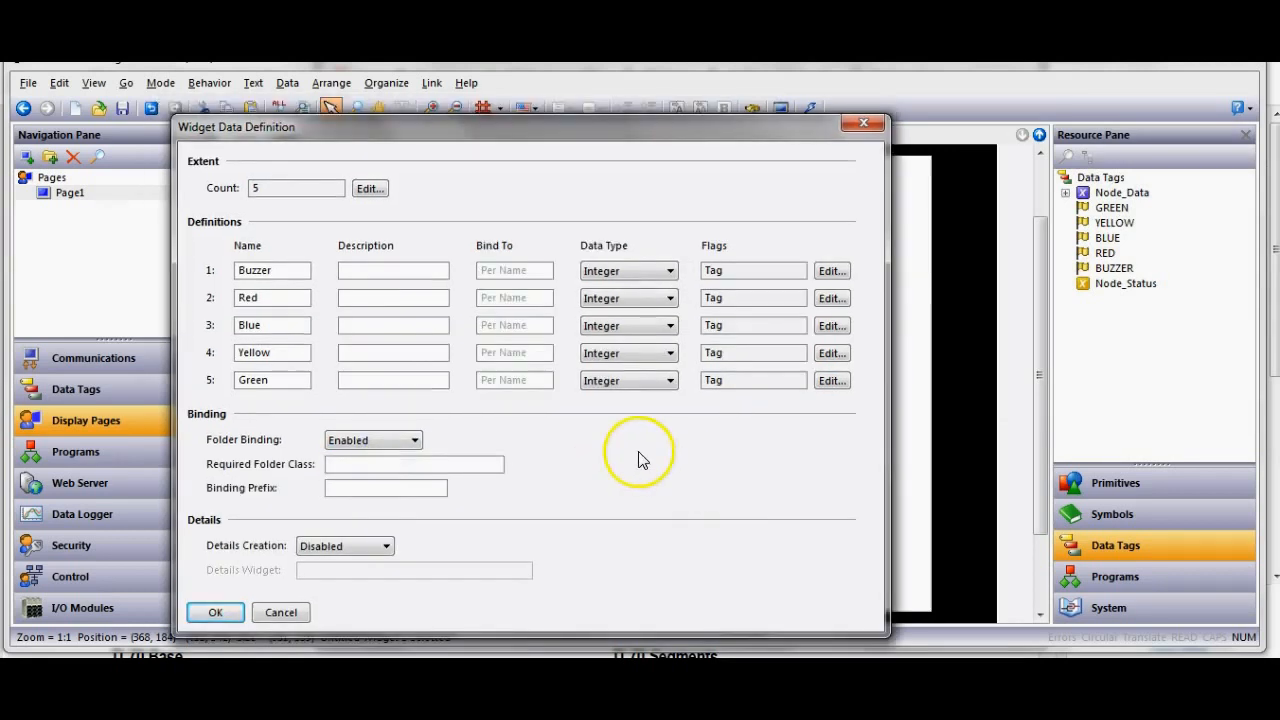
left_click(218, 613)
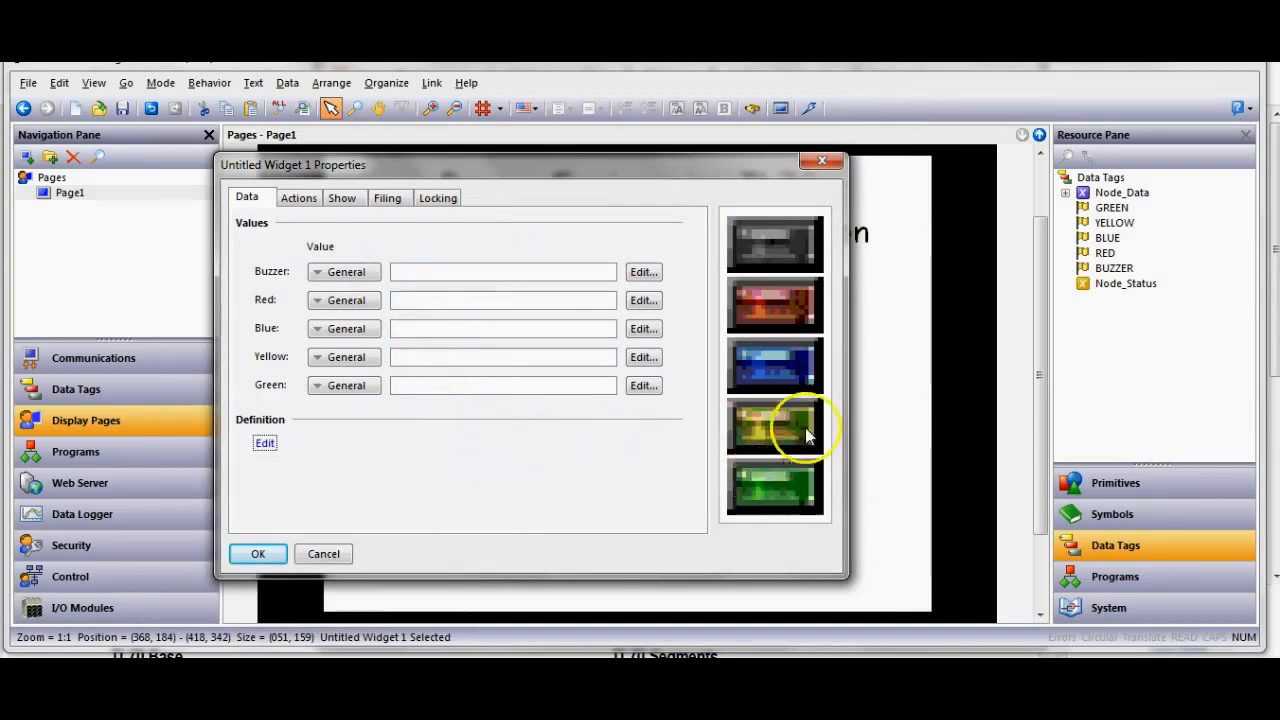
left_click(260, 556)
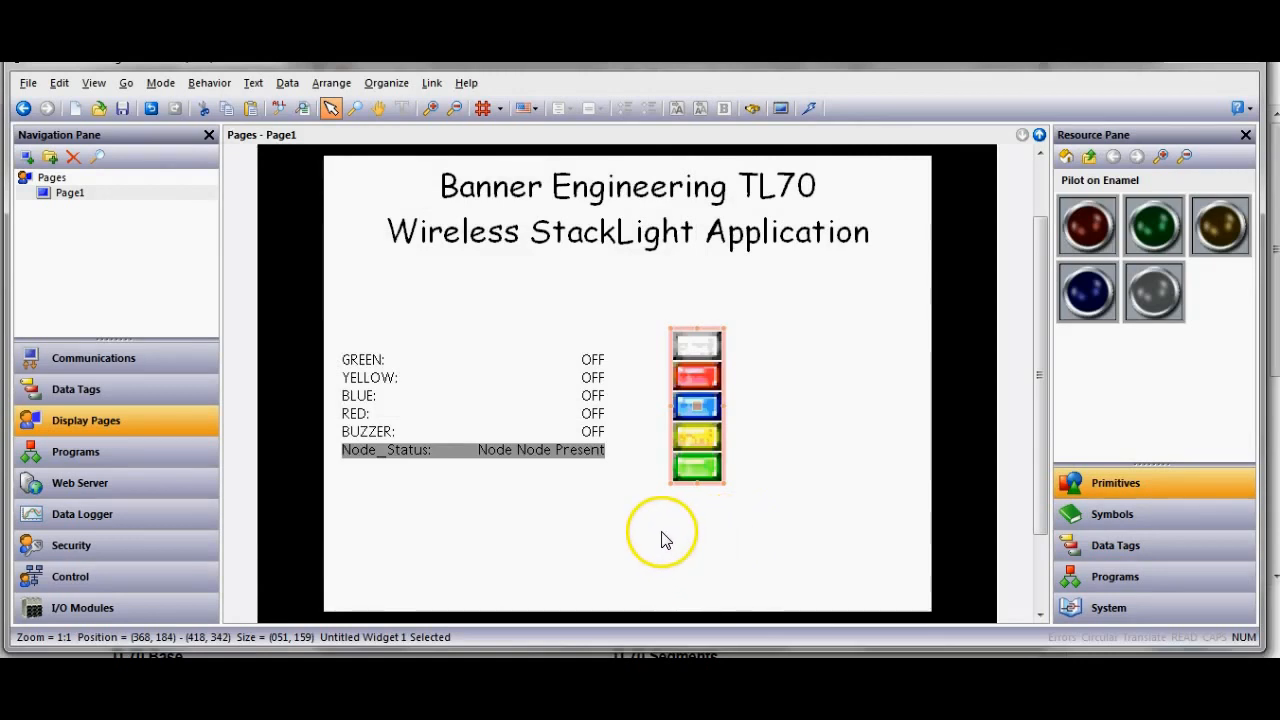
left_click_drag(697, 405, 780, 405)
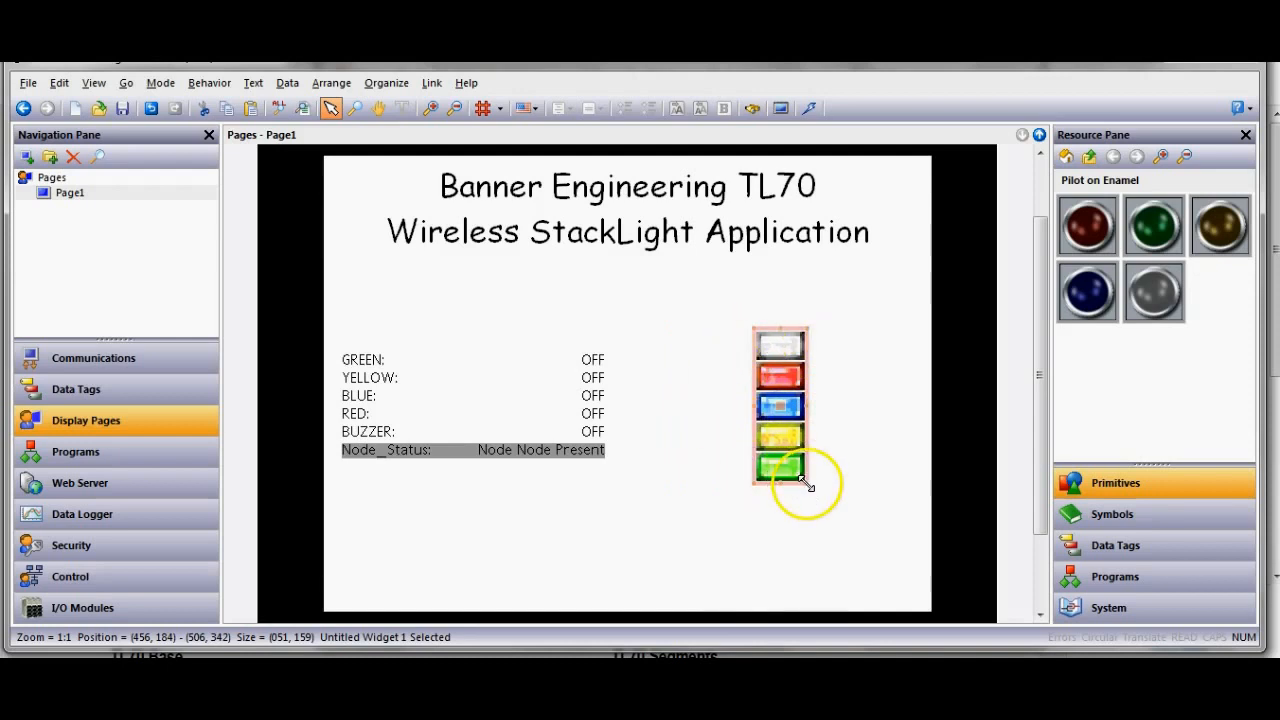
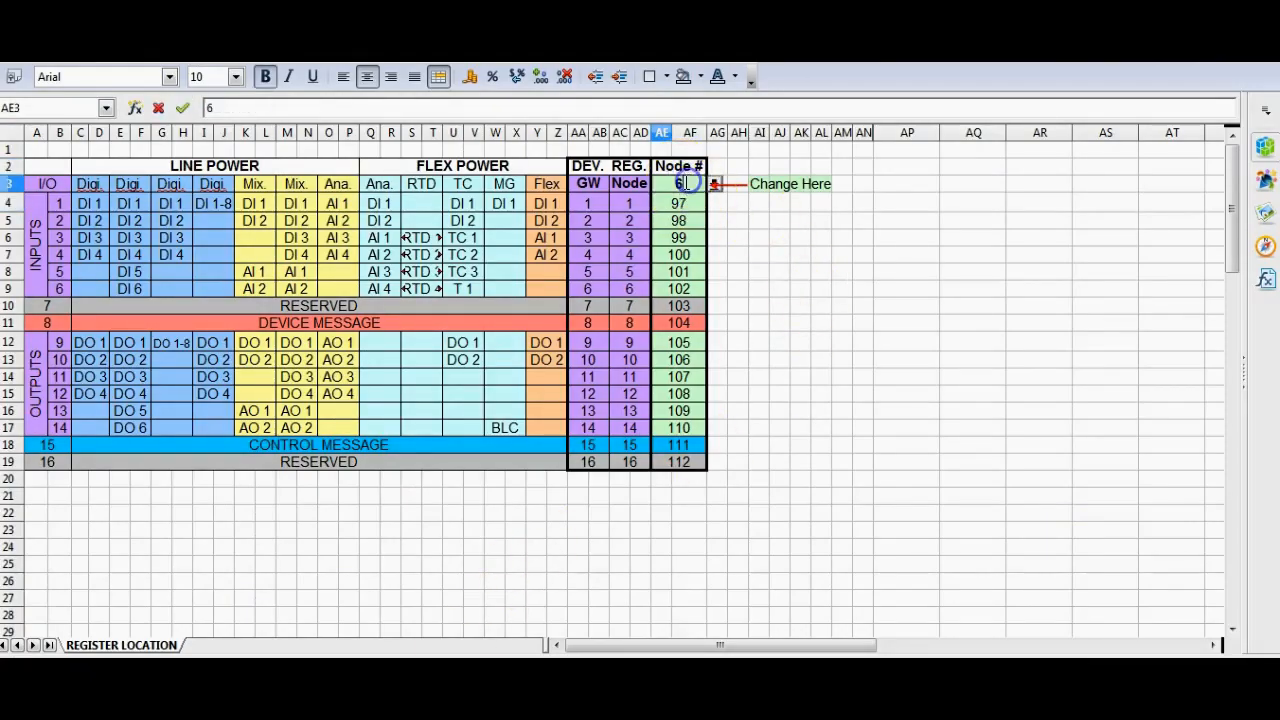
Commit the node number in the register spreadsheet and set the gateway source of Node_2's Node_Data tag to holding register 33
key("Return")
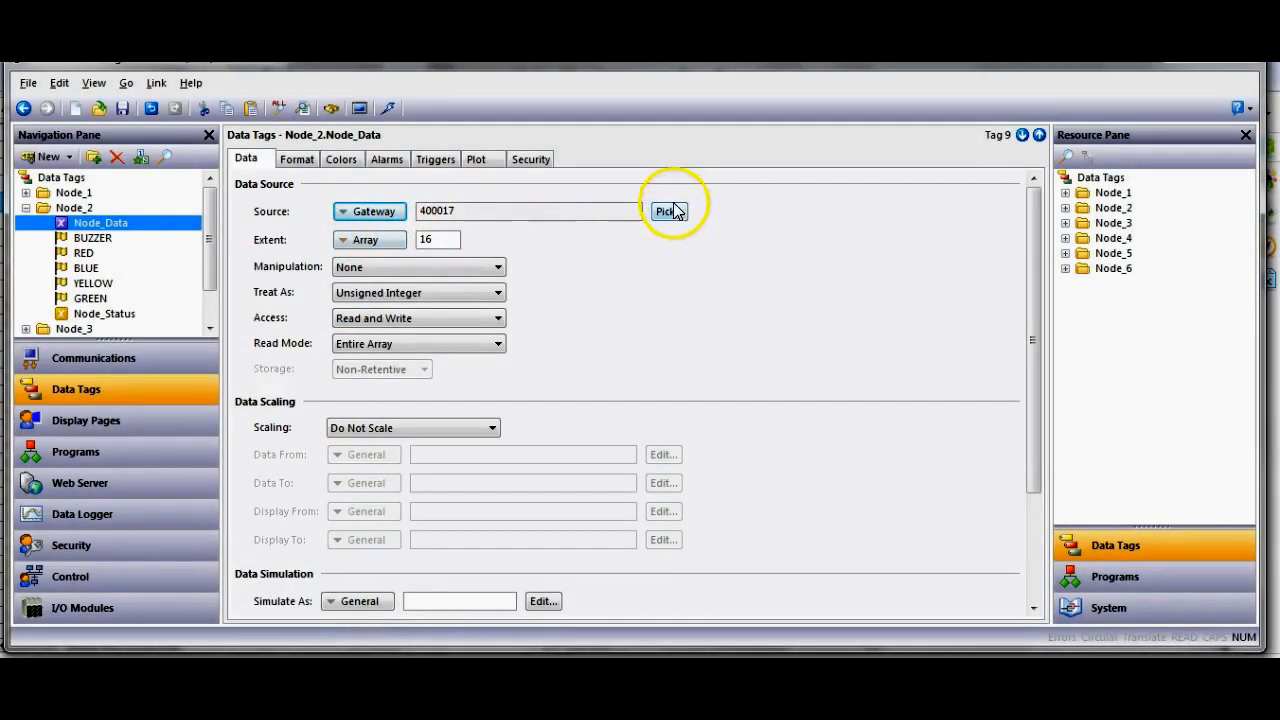
left_click(668, 211)
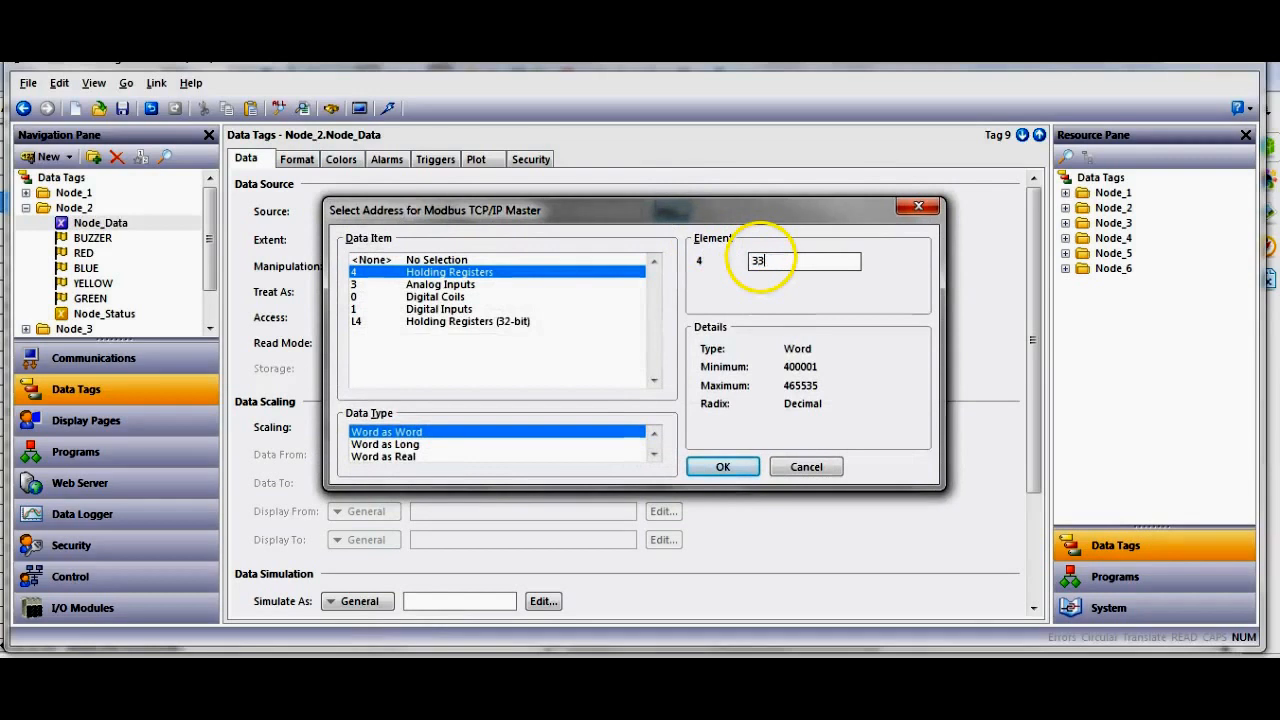
type("33")
key("Return")
Check the register spreadsheet and set the gateway source of Node_3's Node_Data tag to holding register 49
left_click(26, 208)
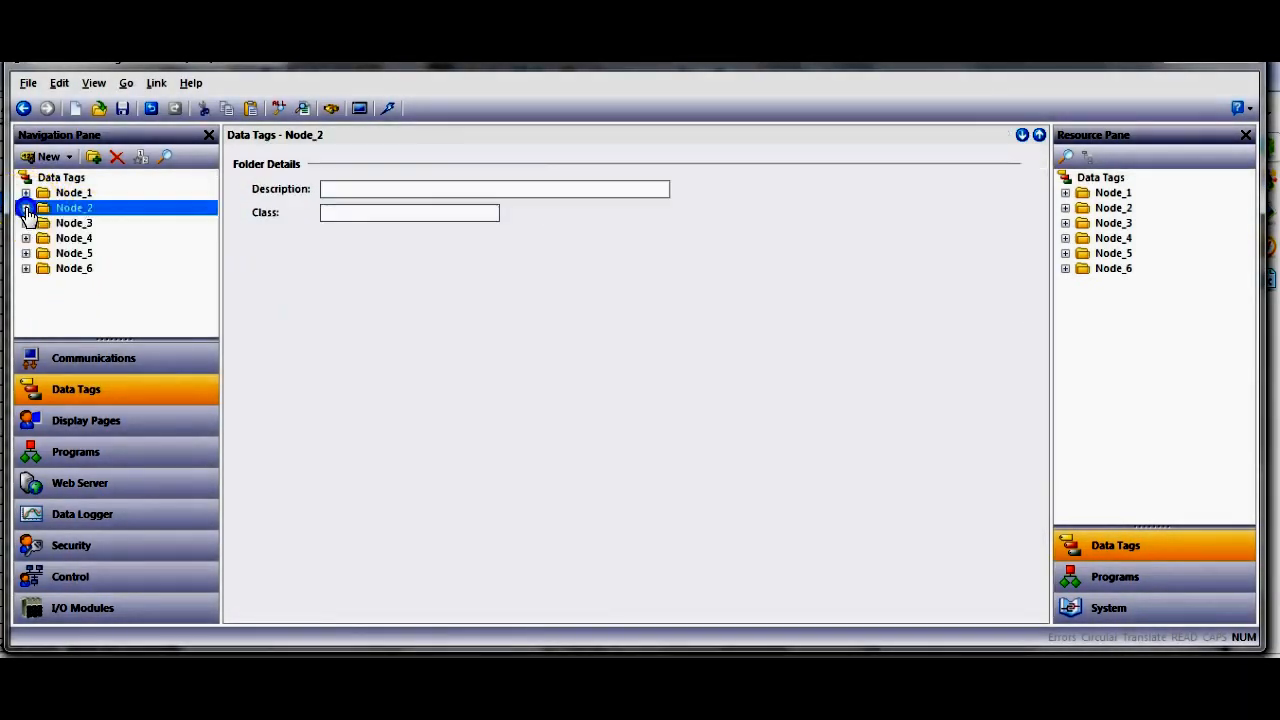
left_click(26, 223)
left_click(105, 238)
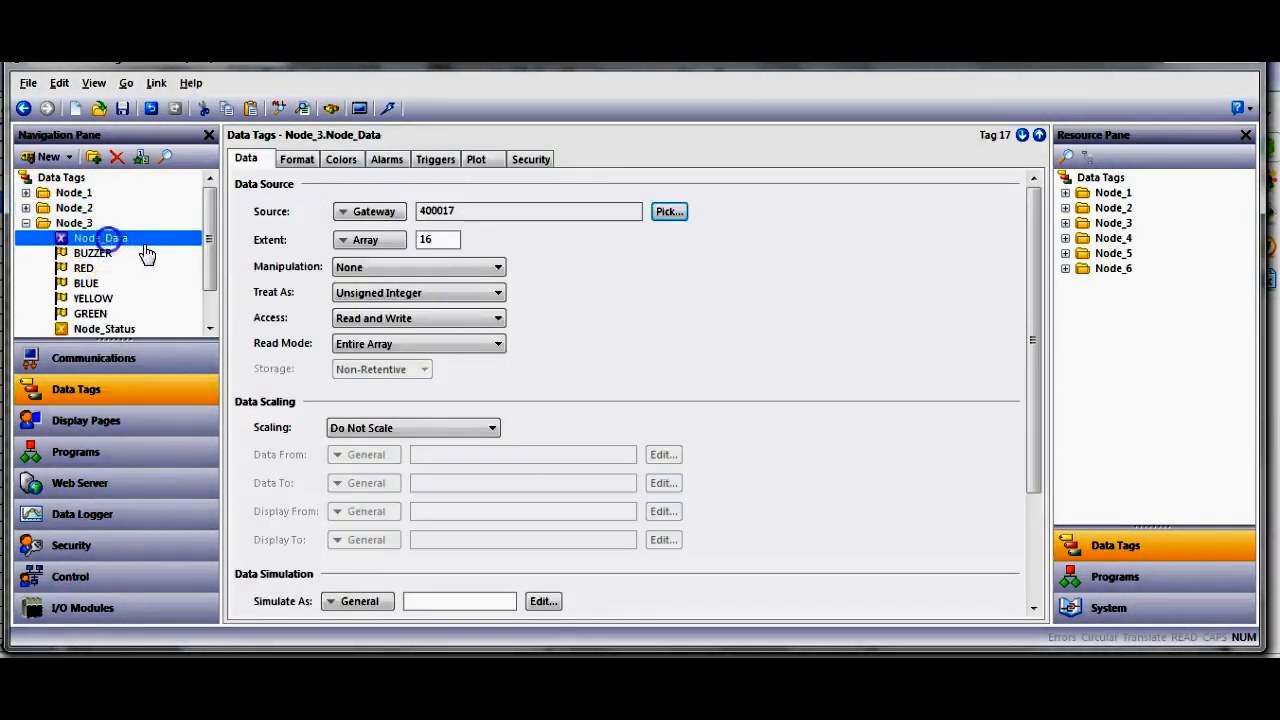
left_click(668, 211)
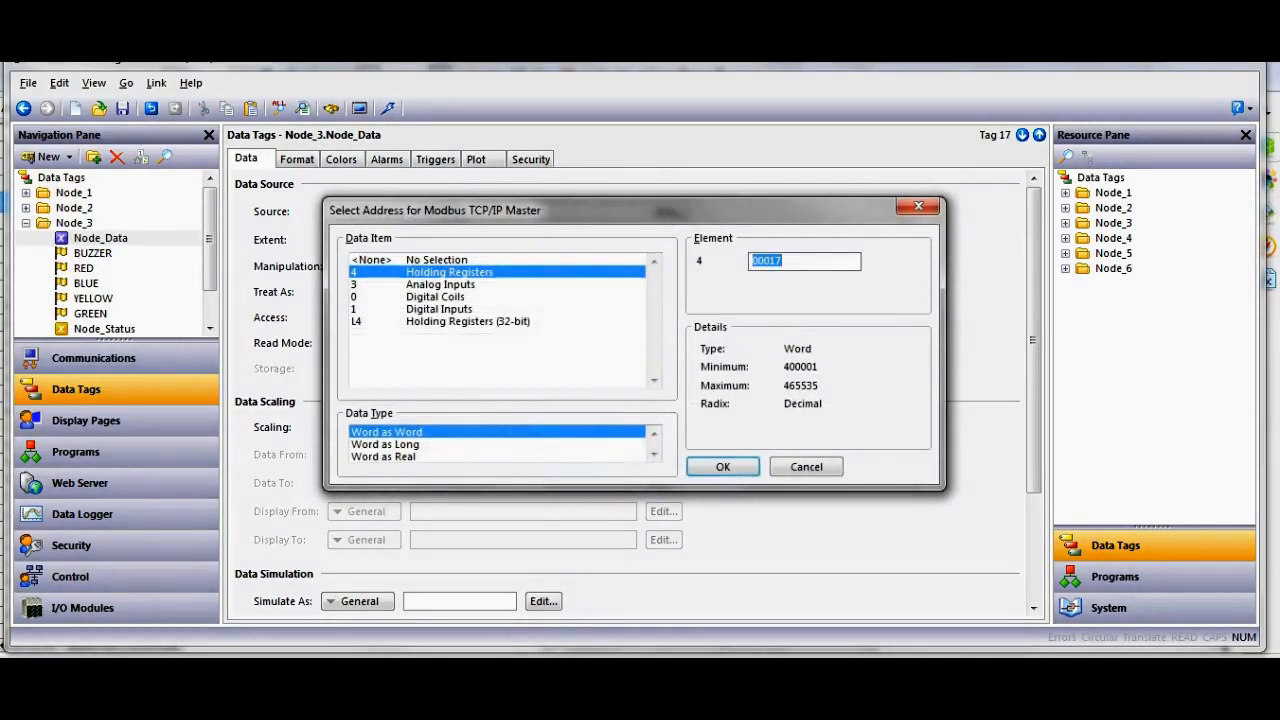
key("alt+Tab")
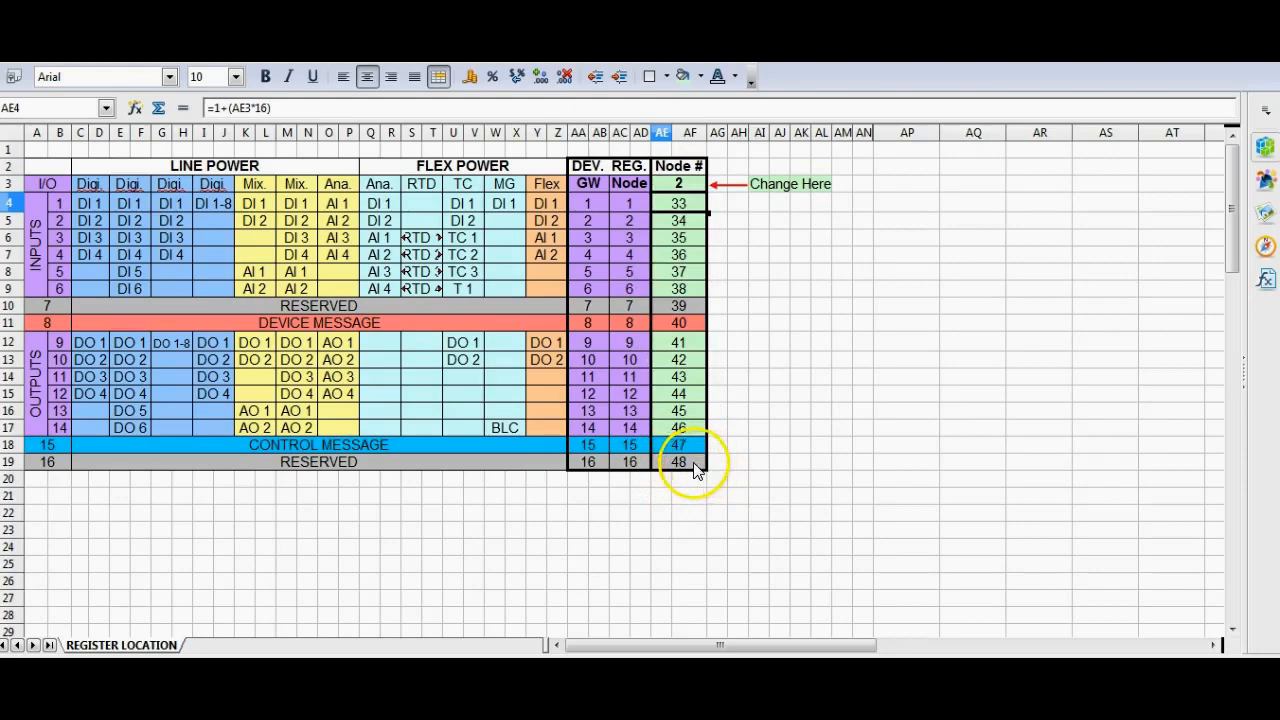
key("alt+Tab")
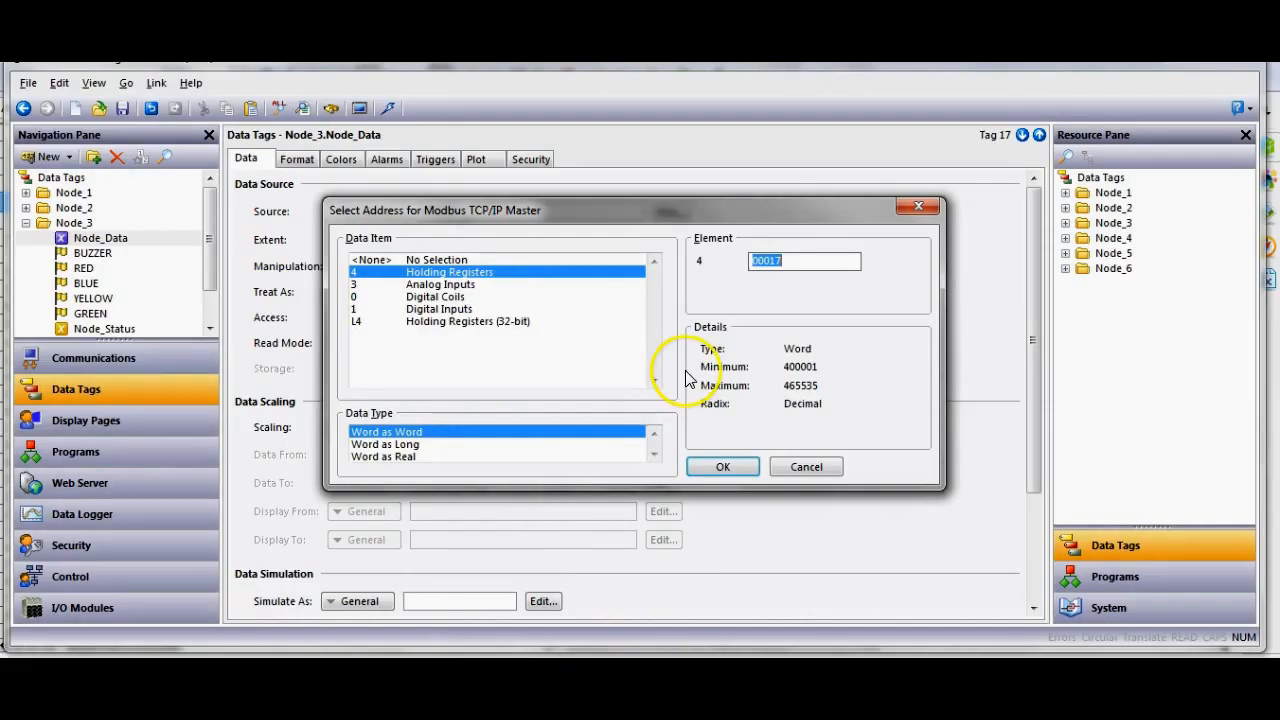
type("49")
key("Return")
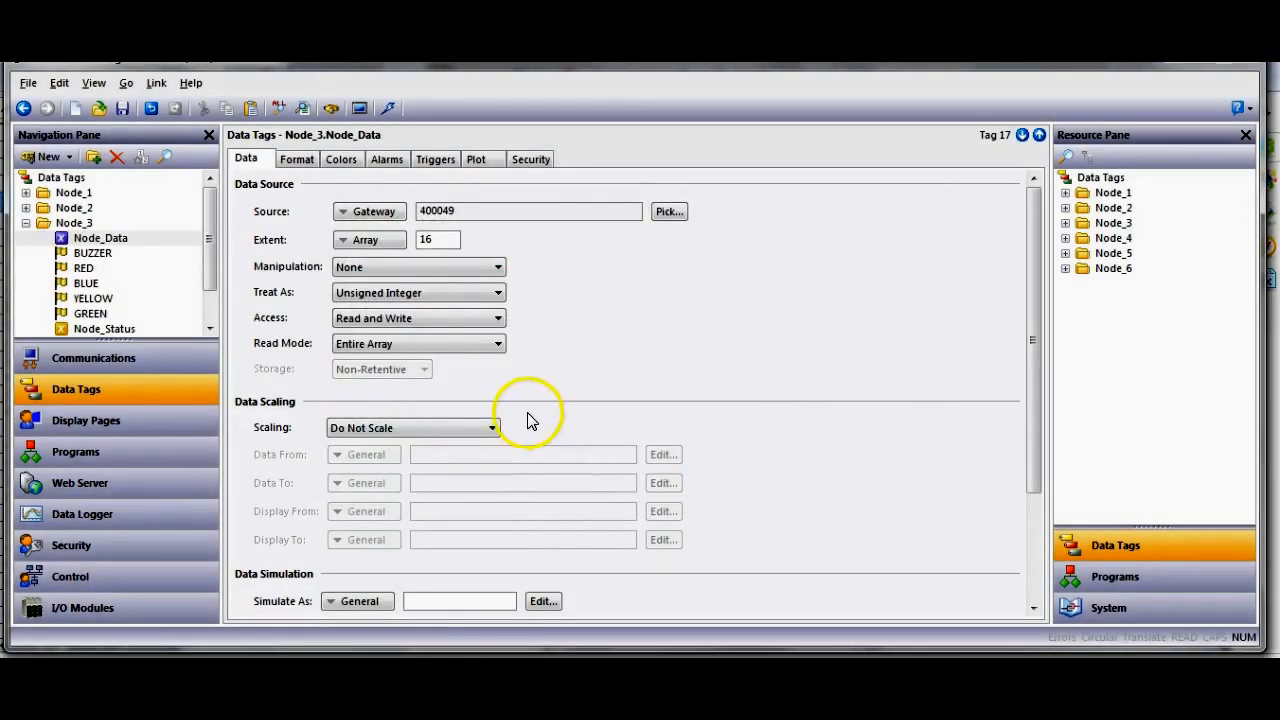
Set the register spreadsheet's node number to 4 and point Node_4's Node_Data tag at holding register 65
left_click(26, 222)
left_click(27, 239)
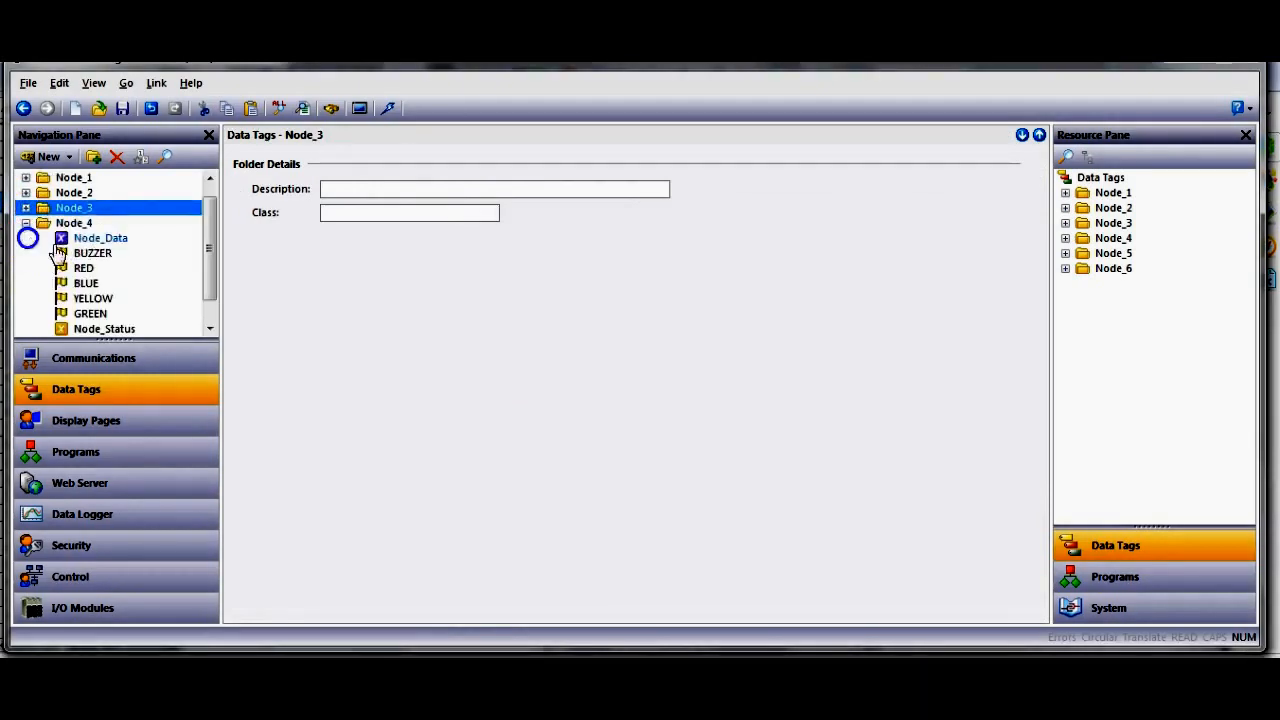
left_click(100, 238)
left_click(682, 215)
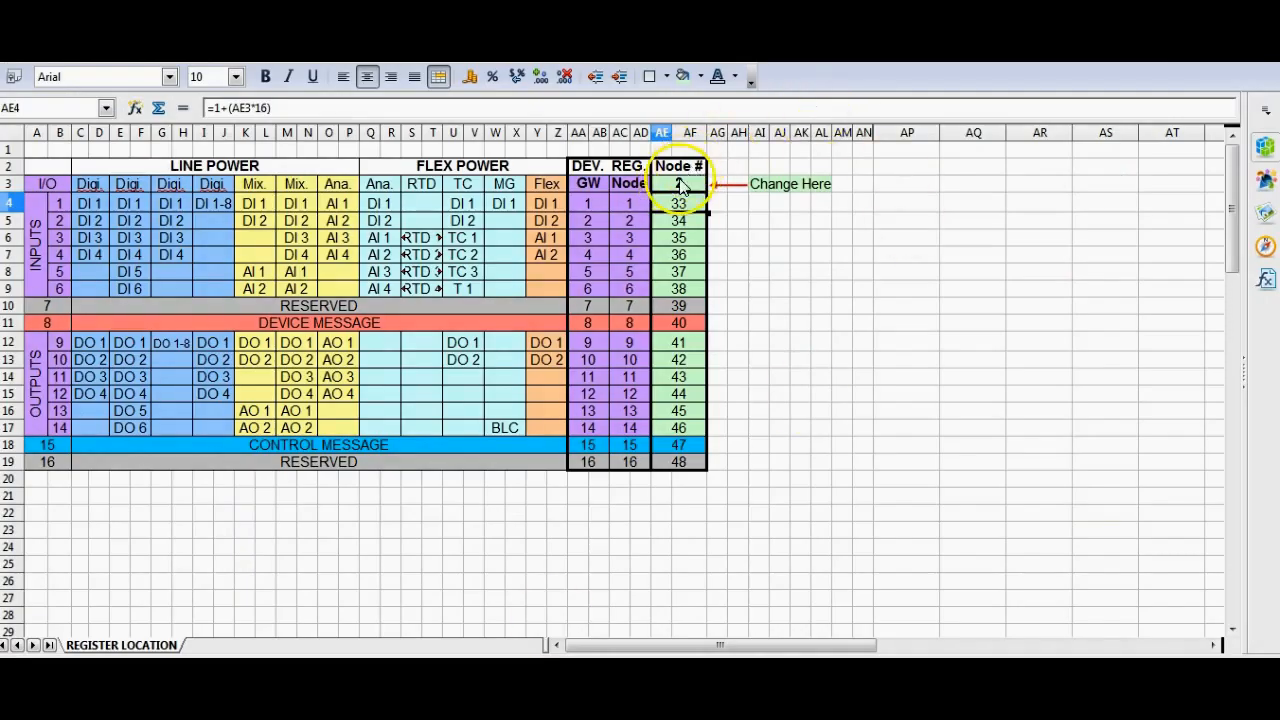
double_click(679, 185)
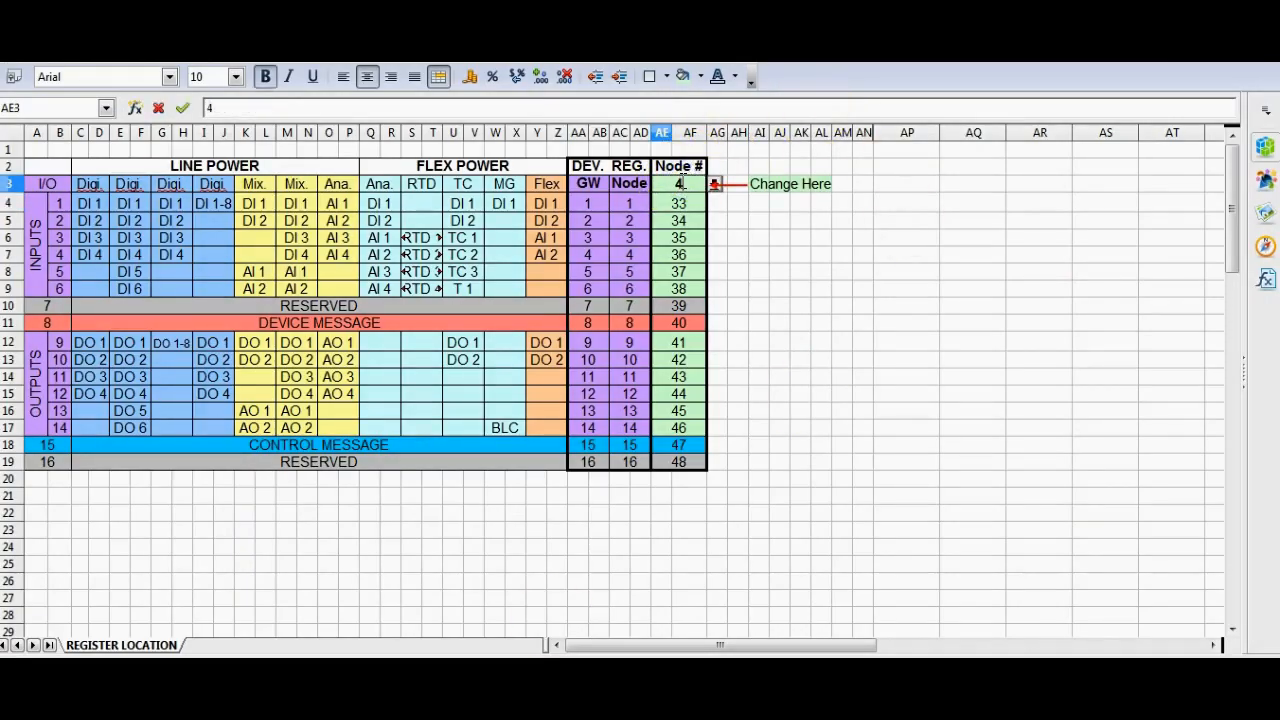
type("4")
key("Return")
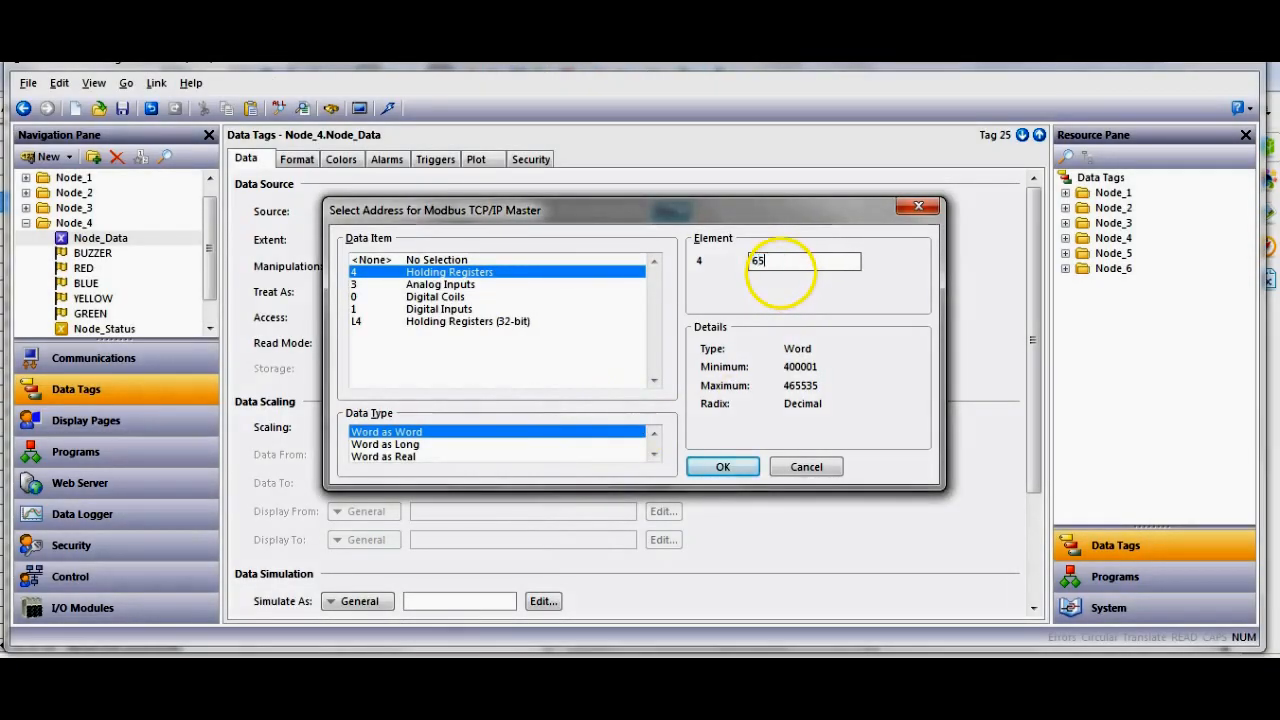
key("Return")
Consult the register spreadsheet and set the gateway source of Node_5's Node_Data tag to holding register 81
left_click(27, 224)
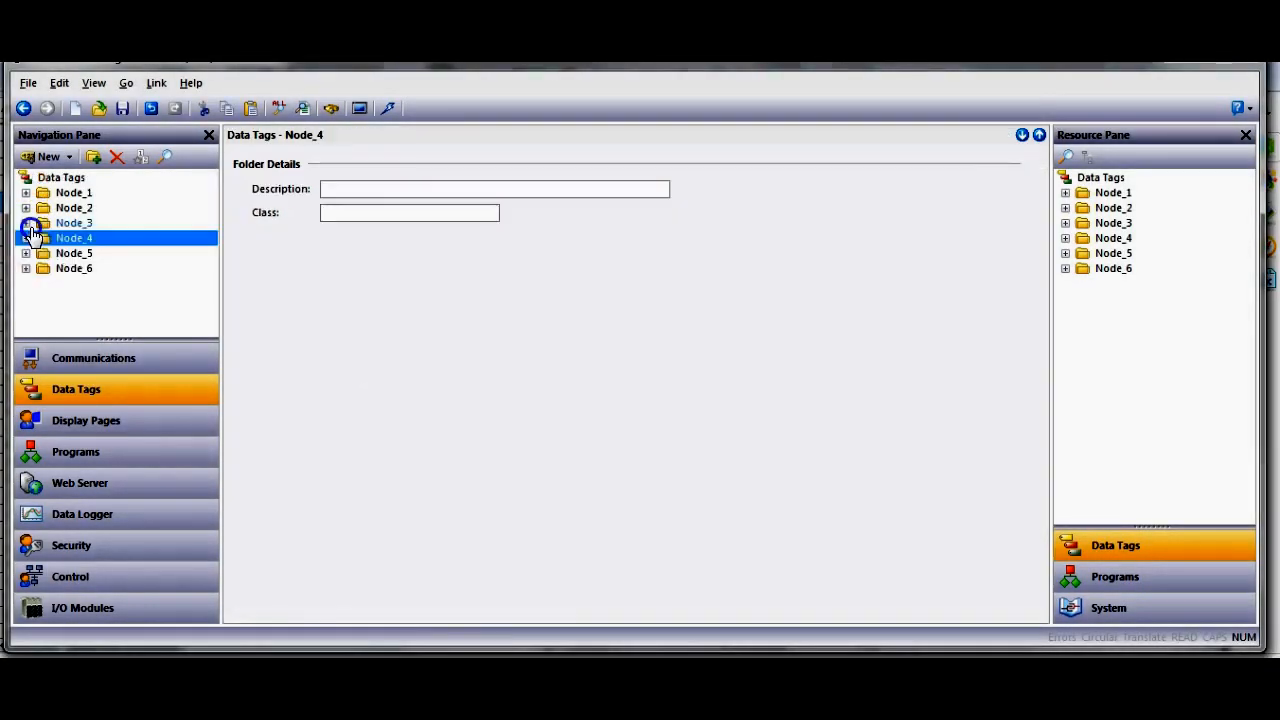
left_click(27, 250)
left_click(92, 240)
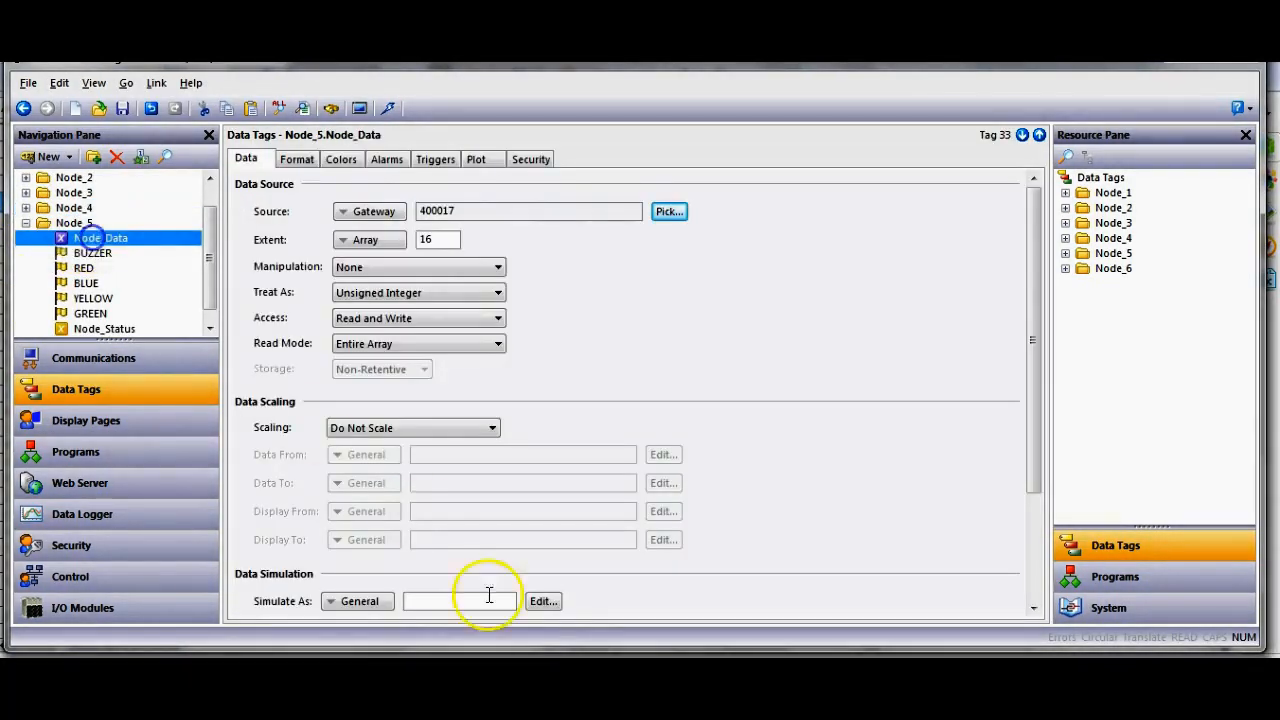
left_click(607, 698)
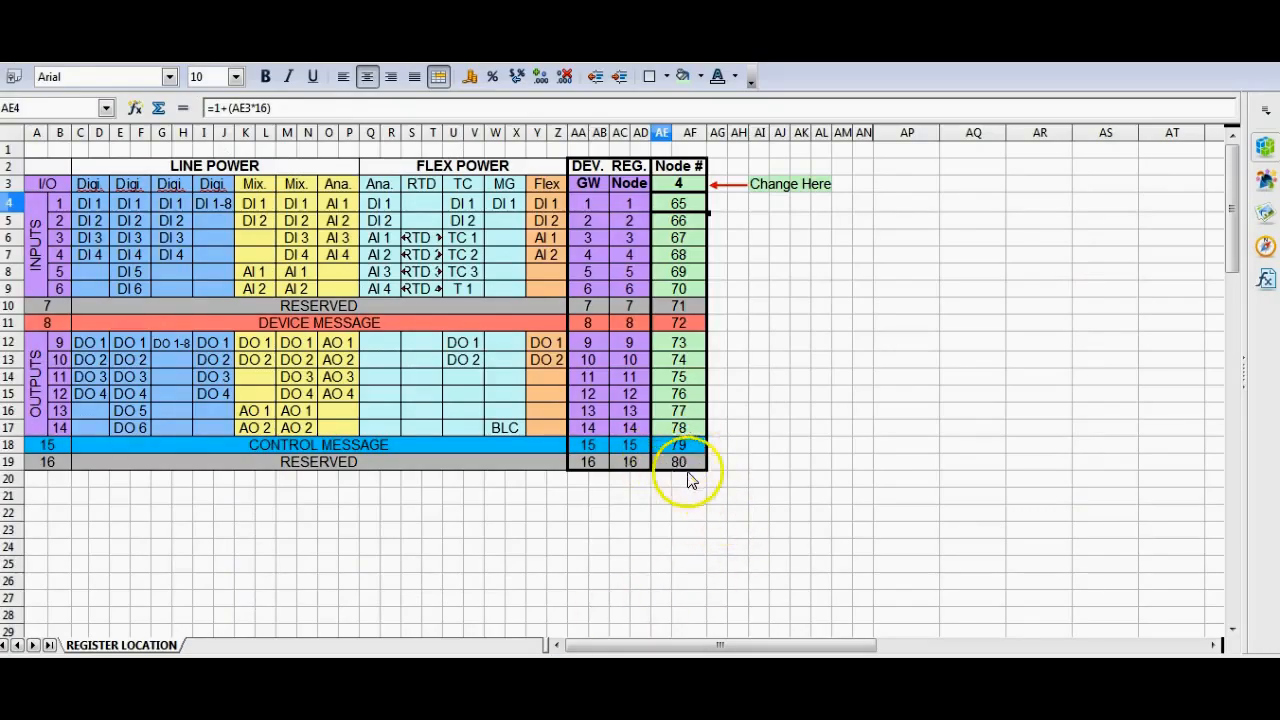
key("alt+Tab")
left_click(666, 210)
type("81")
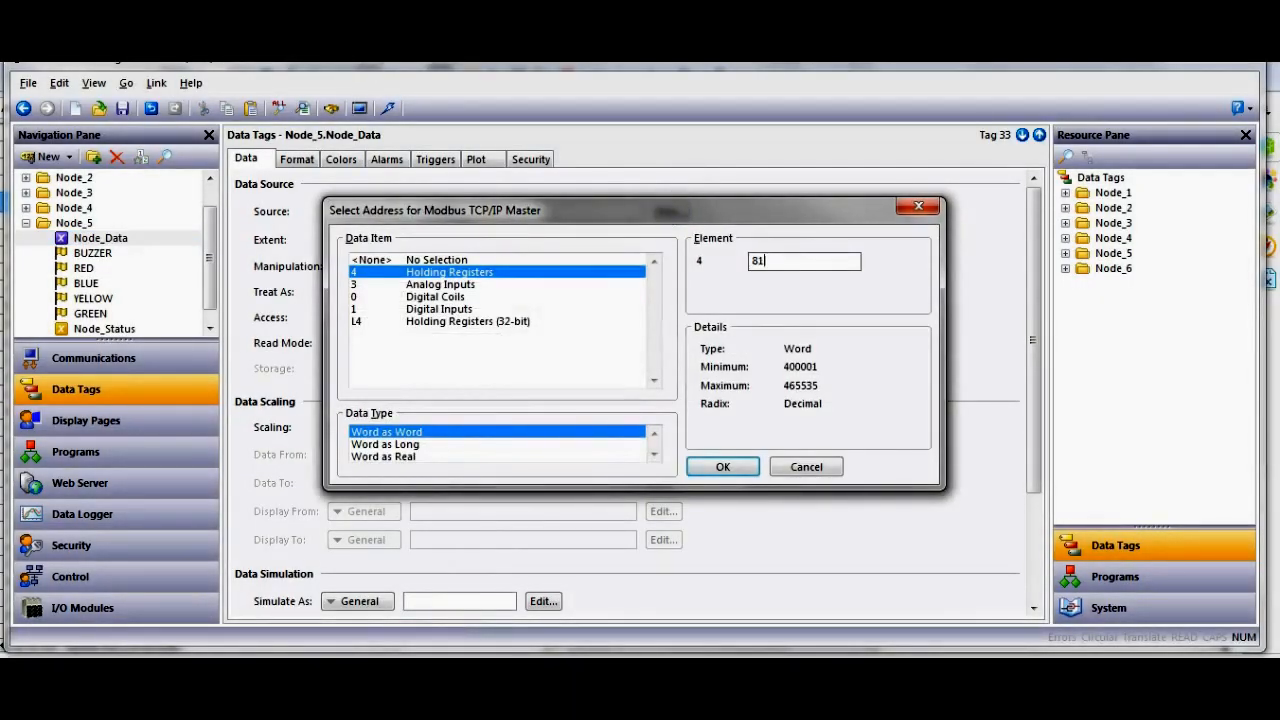
key("Return")
Update the node number in the register spreadsheet for Node_6 and point Node_6's Node_Data tag at holding register 97
left_click(25, 222)
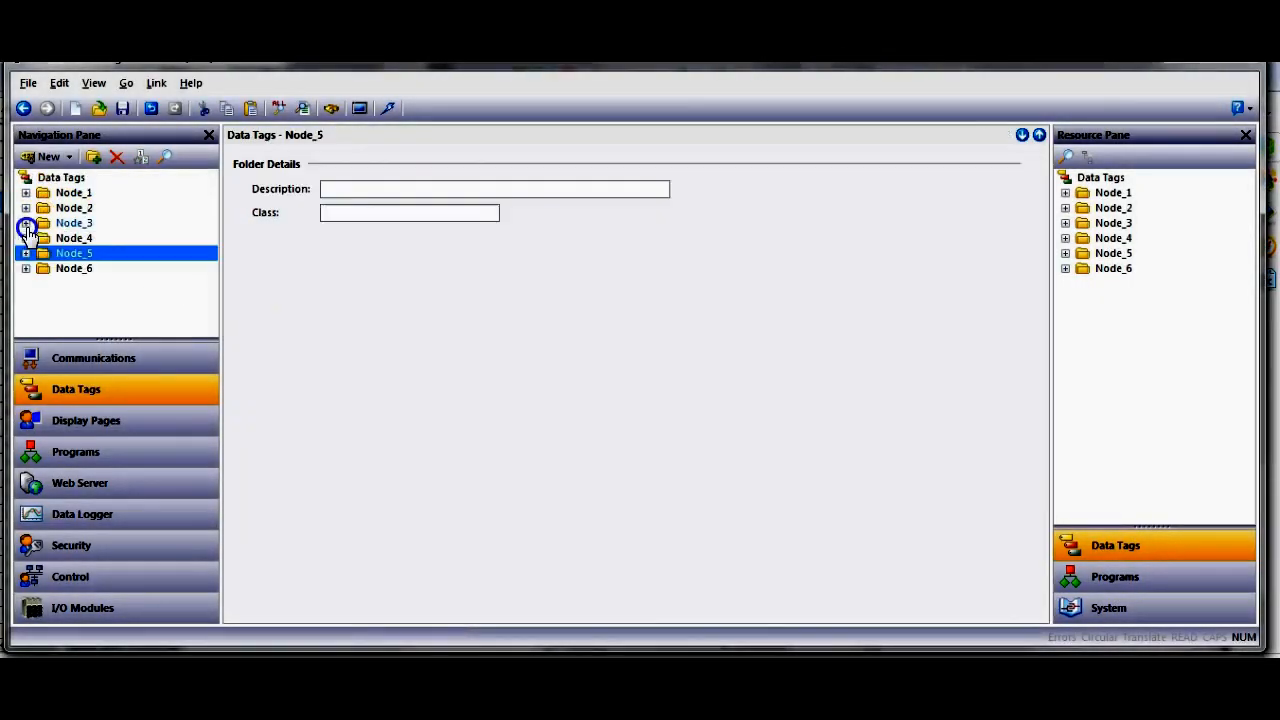
left_click(25, 267)
left_click(126, 237)
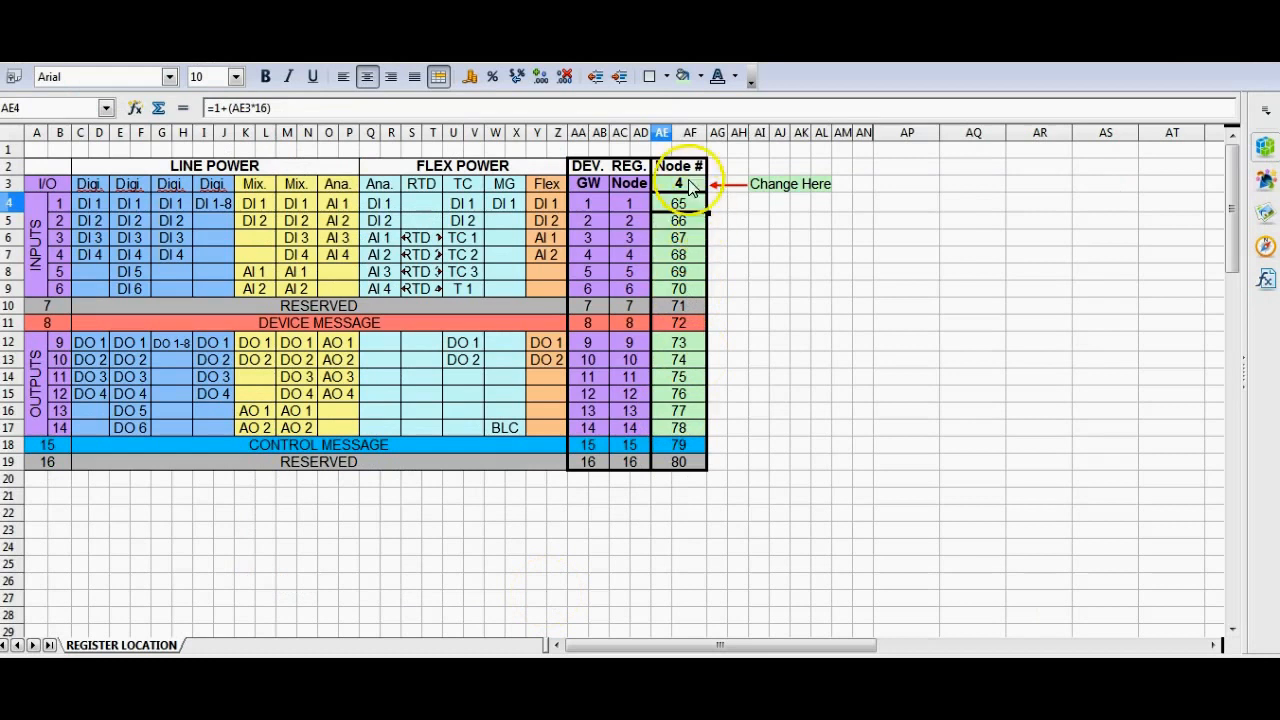
left_click(680, 166)
left_click(682, 183)
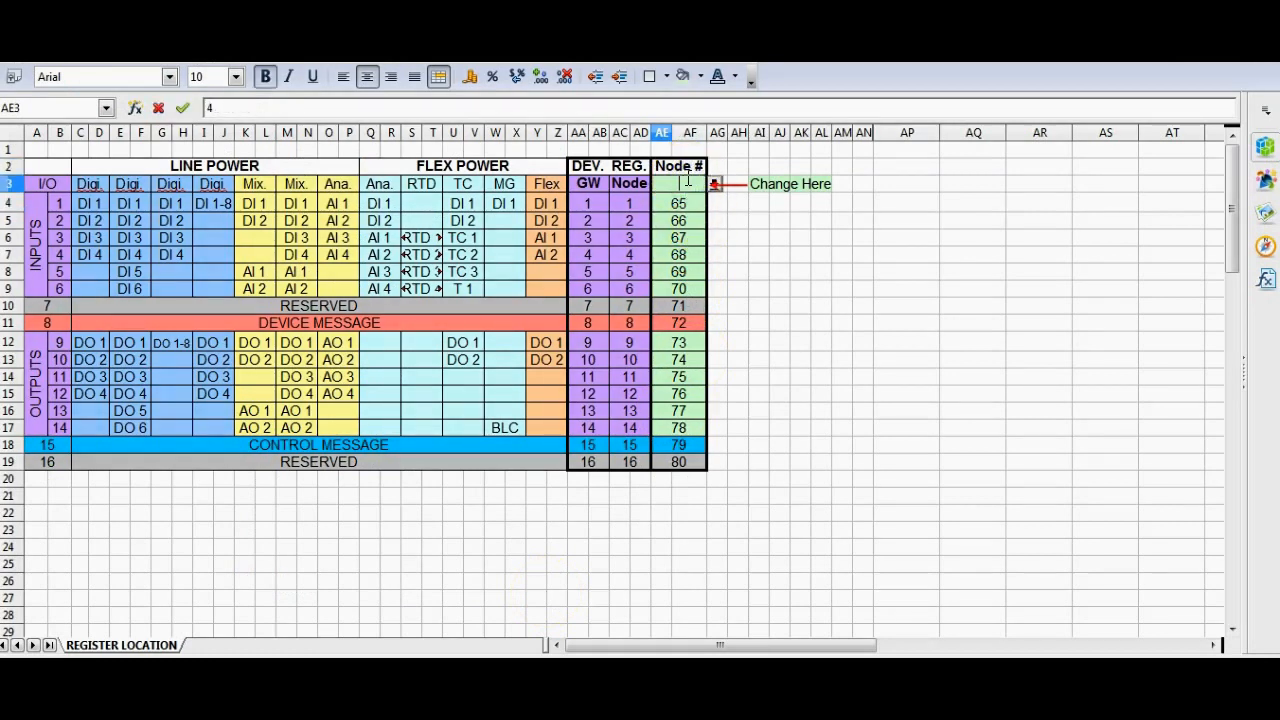
key("Return")
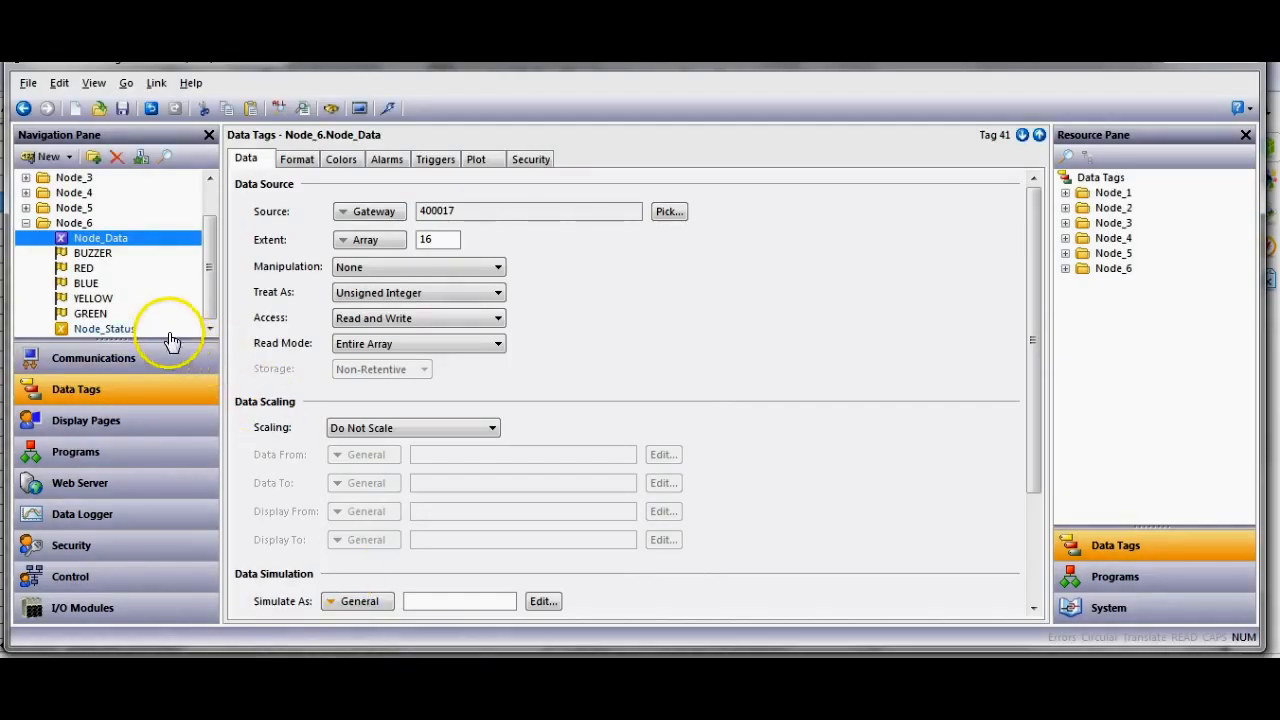
left_click(668, 213)
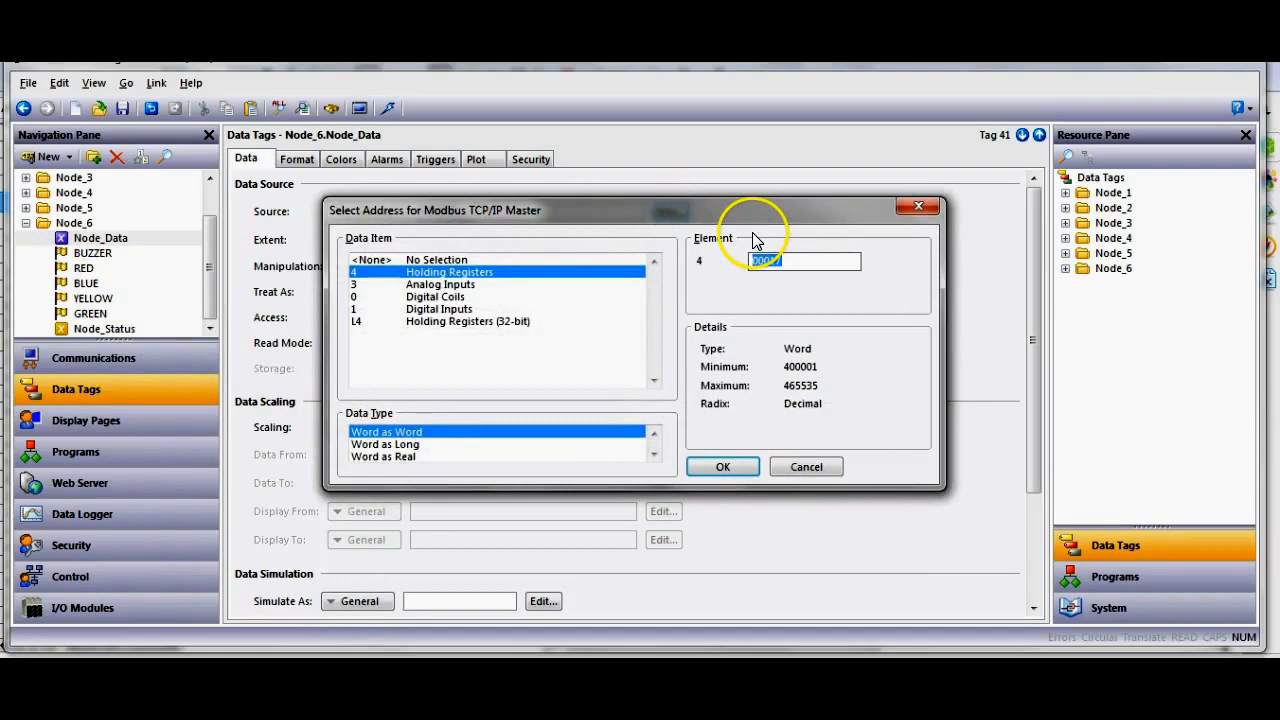
key("Return")
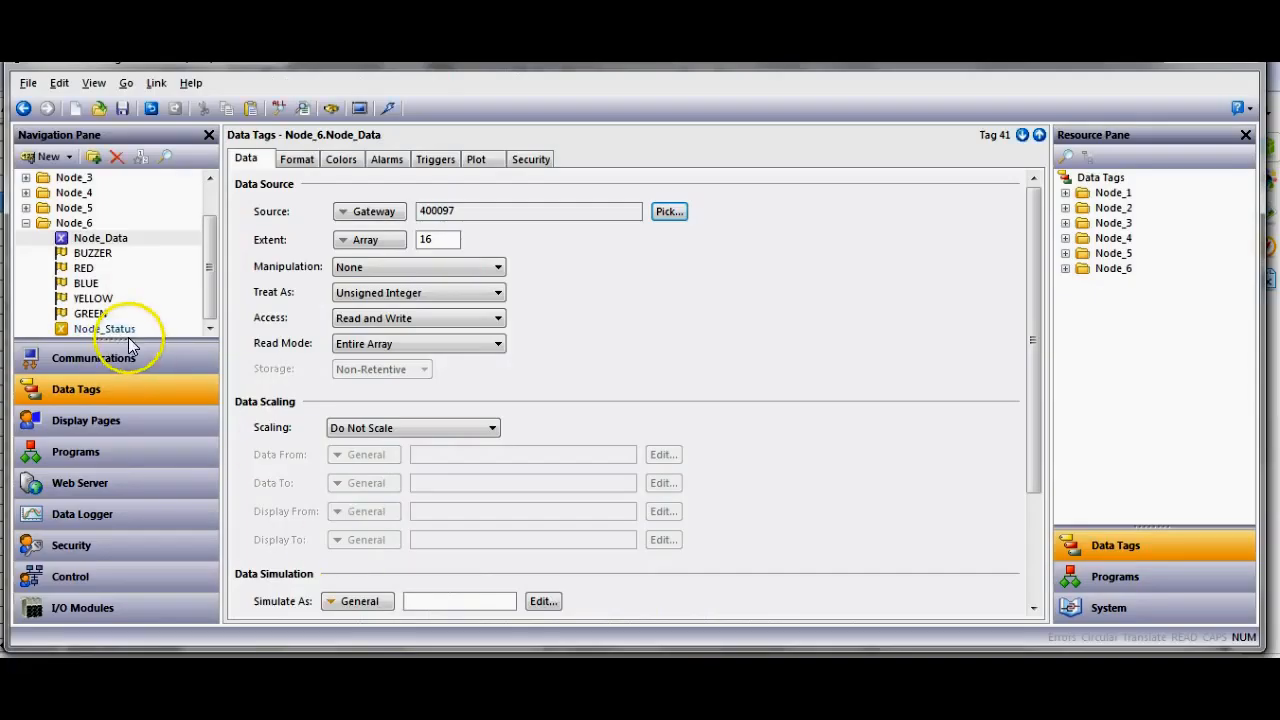
Review the gateway source addresses of the Node_Data tags in the Node_1, Node_2 and Node_3 folders
scroll(60, 230, "up", 2)
left_click(25, 208)
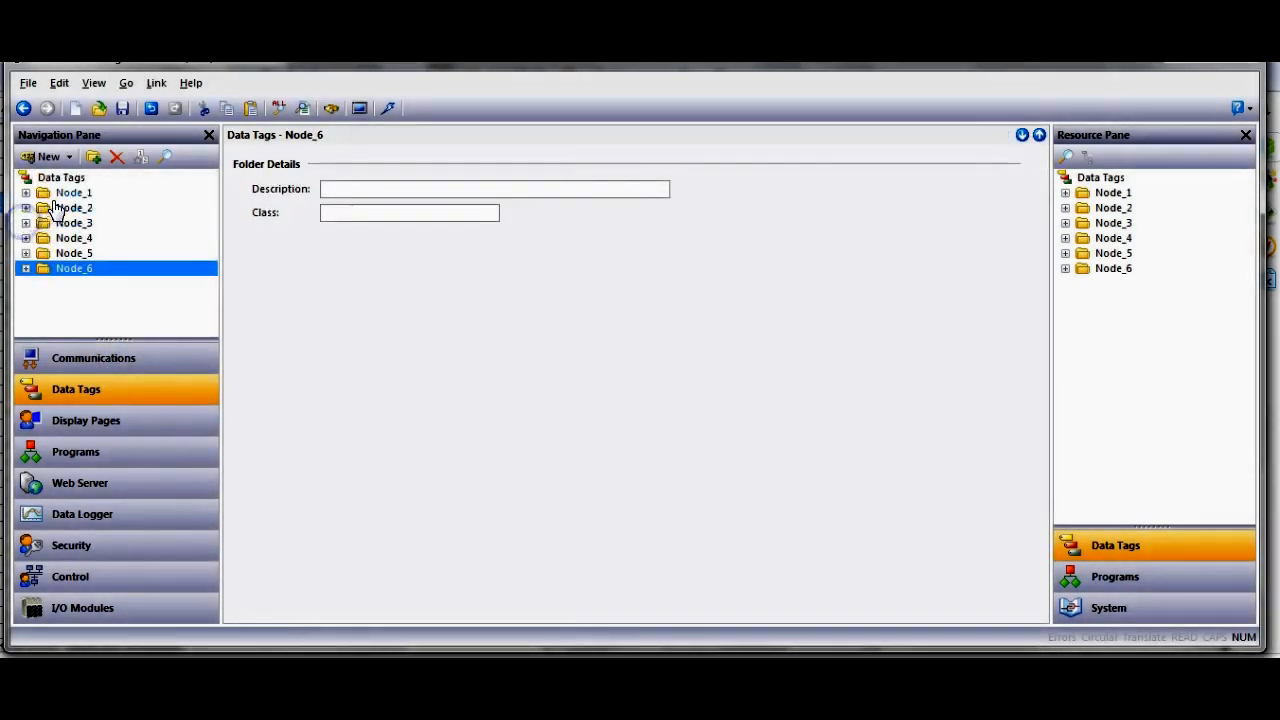
left_click(25, 193)
left_click(97, 208)
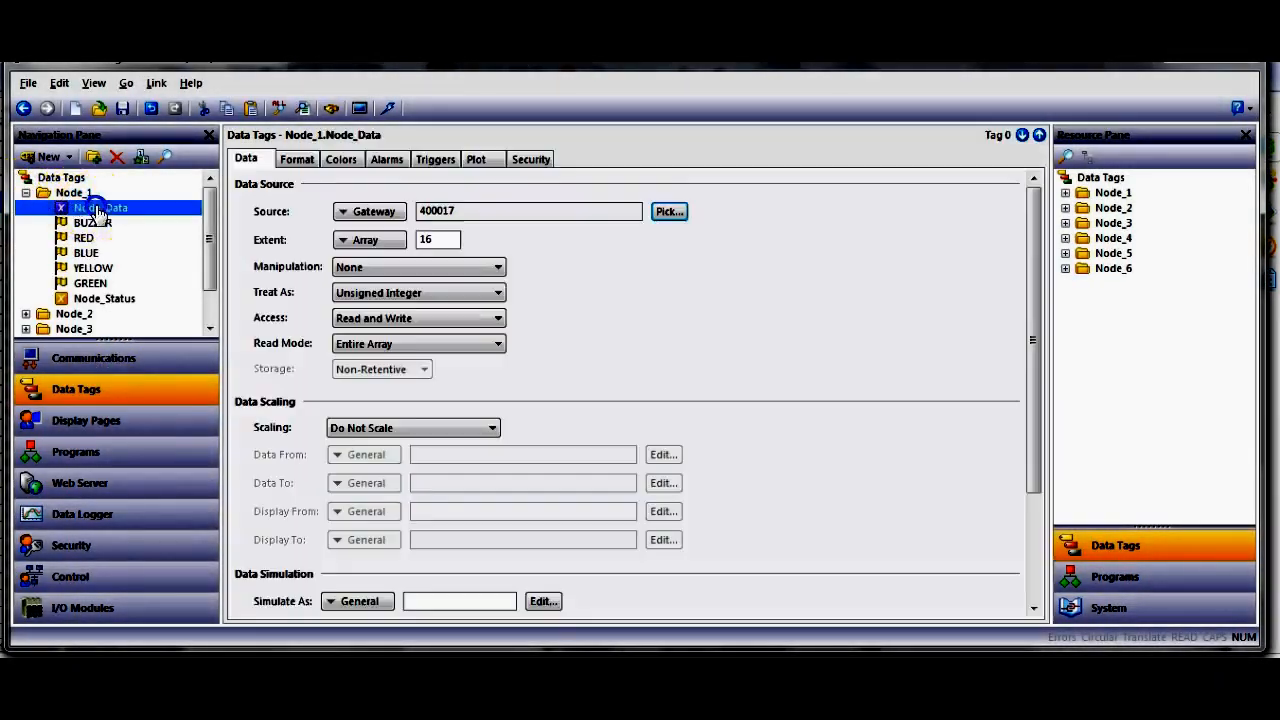
left_click(26, 314)
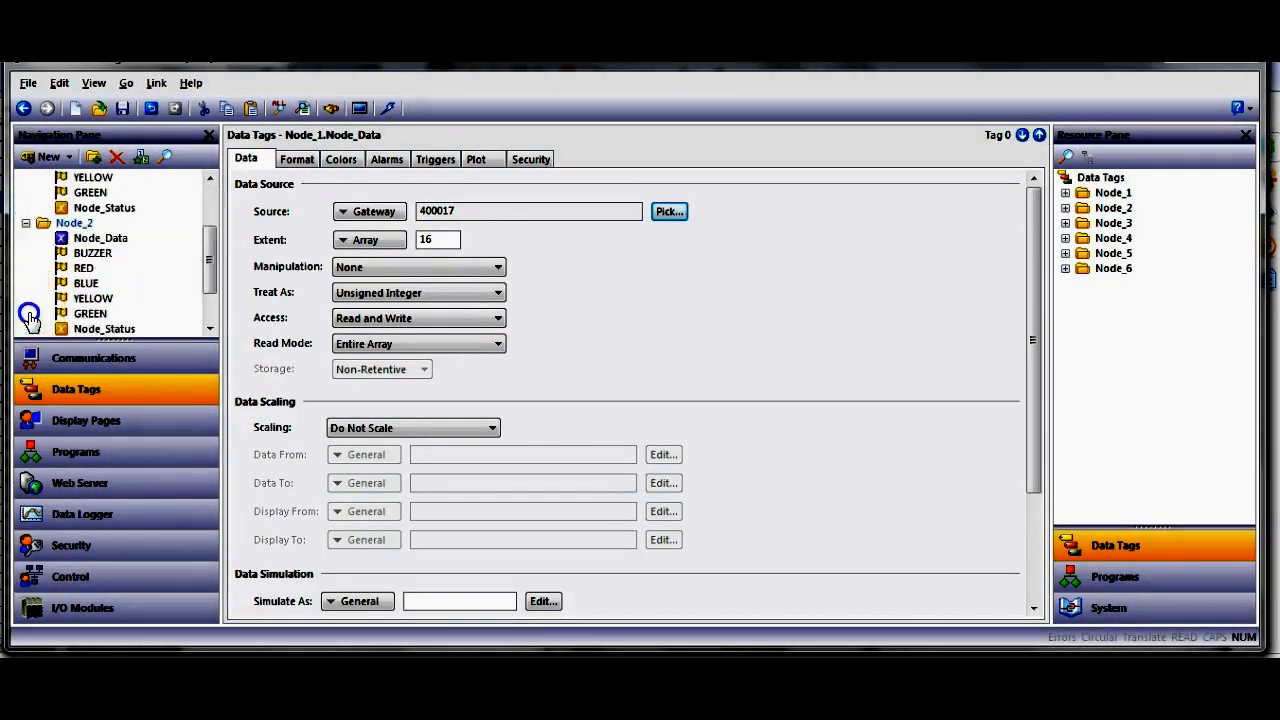
left_click(101, 240)
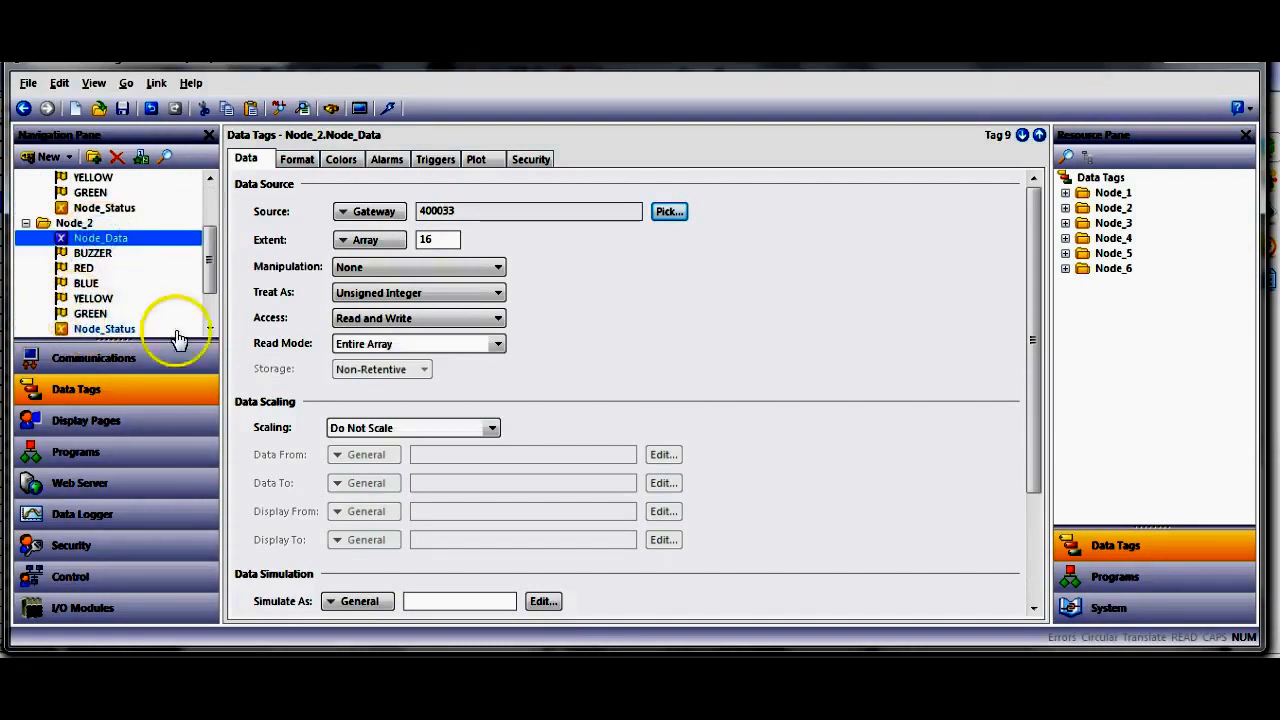
left_click(212, 327)
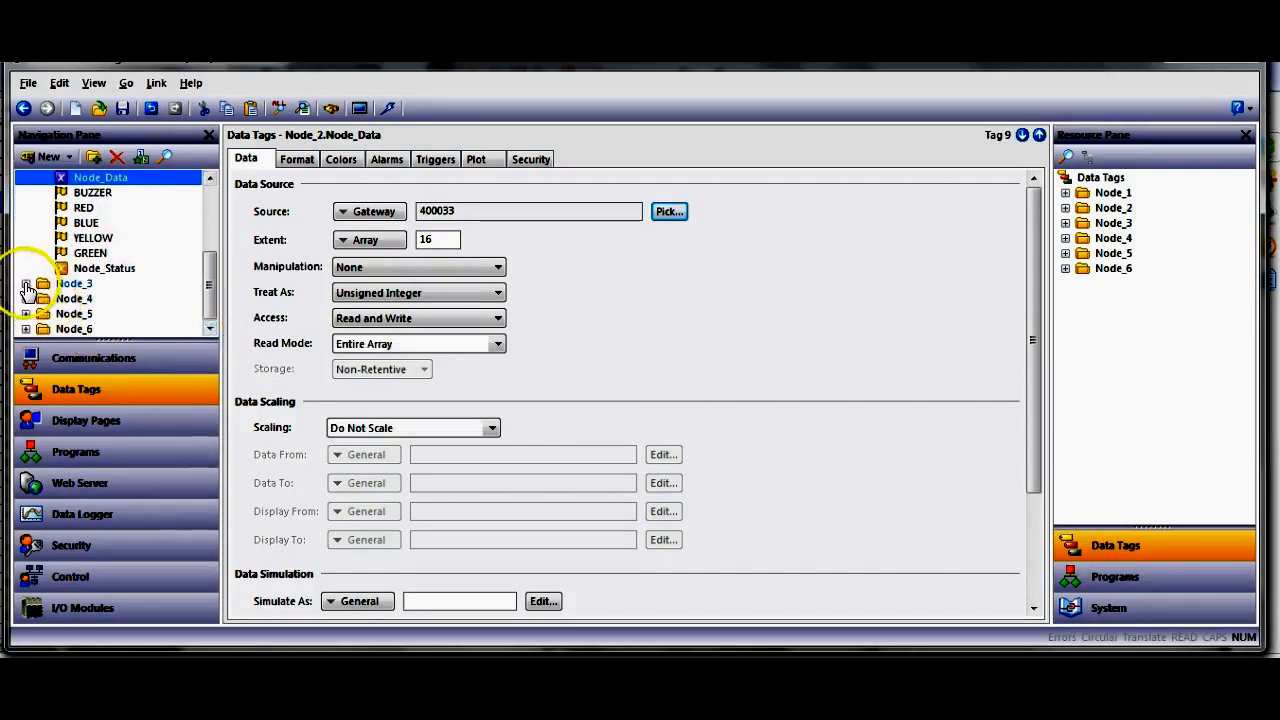
left_click(26, 284)
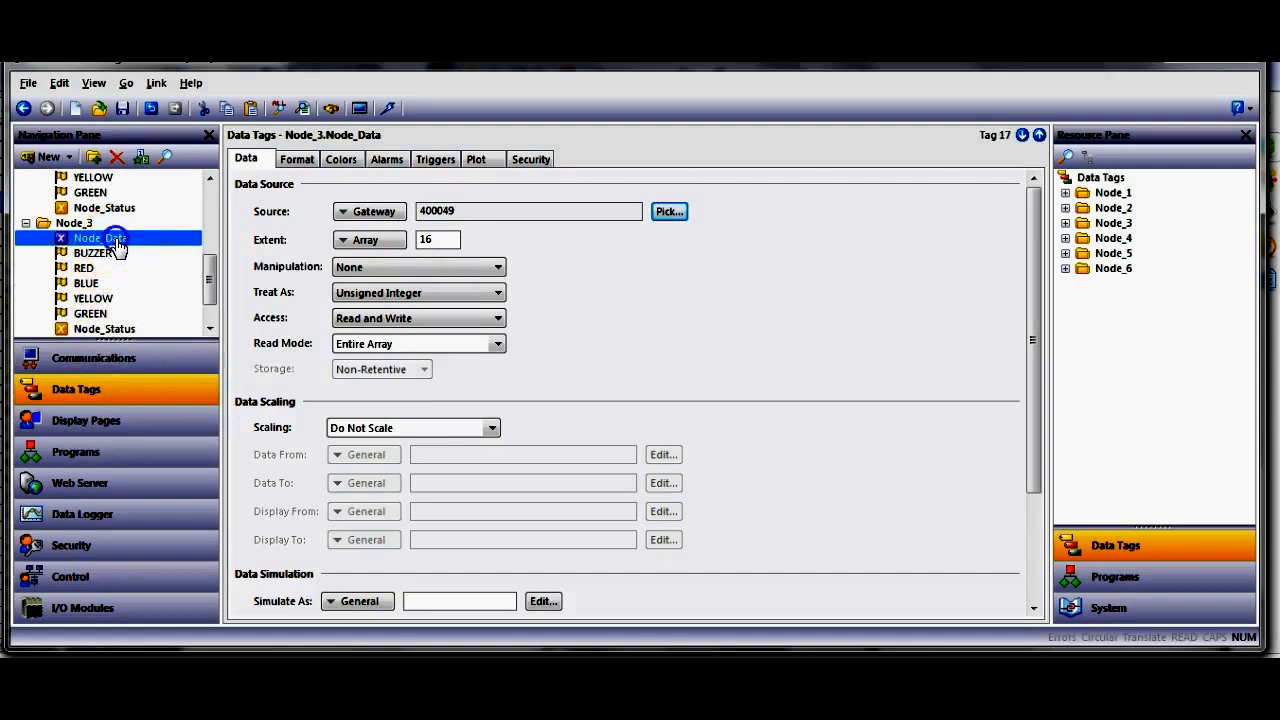
Review the gateway source addresses of the Node_Data tags in the Node_4, Node_5 and Node_6 folders
left_click(210, 330)
left_click(210, 330)
left_click(210, 330)
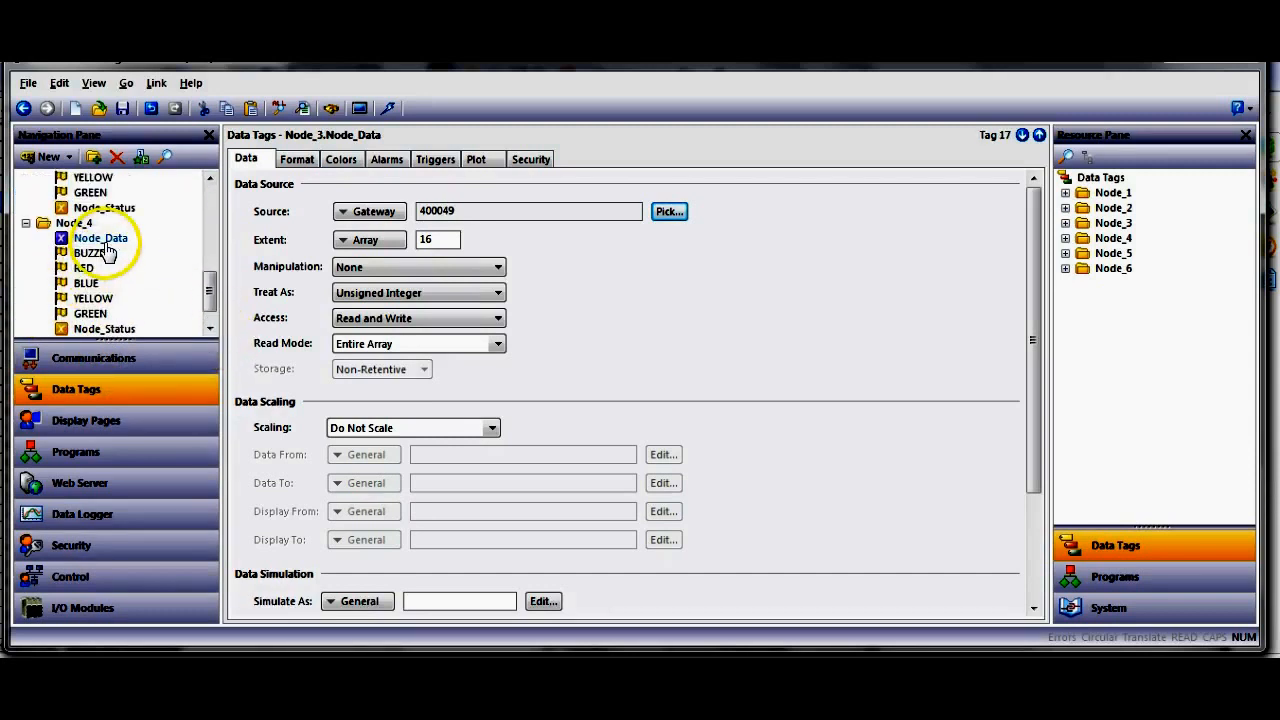
left_click(104, 242)
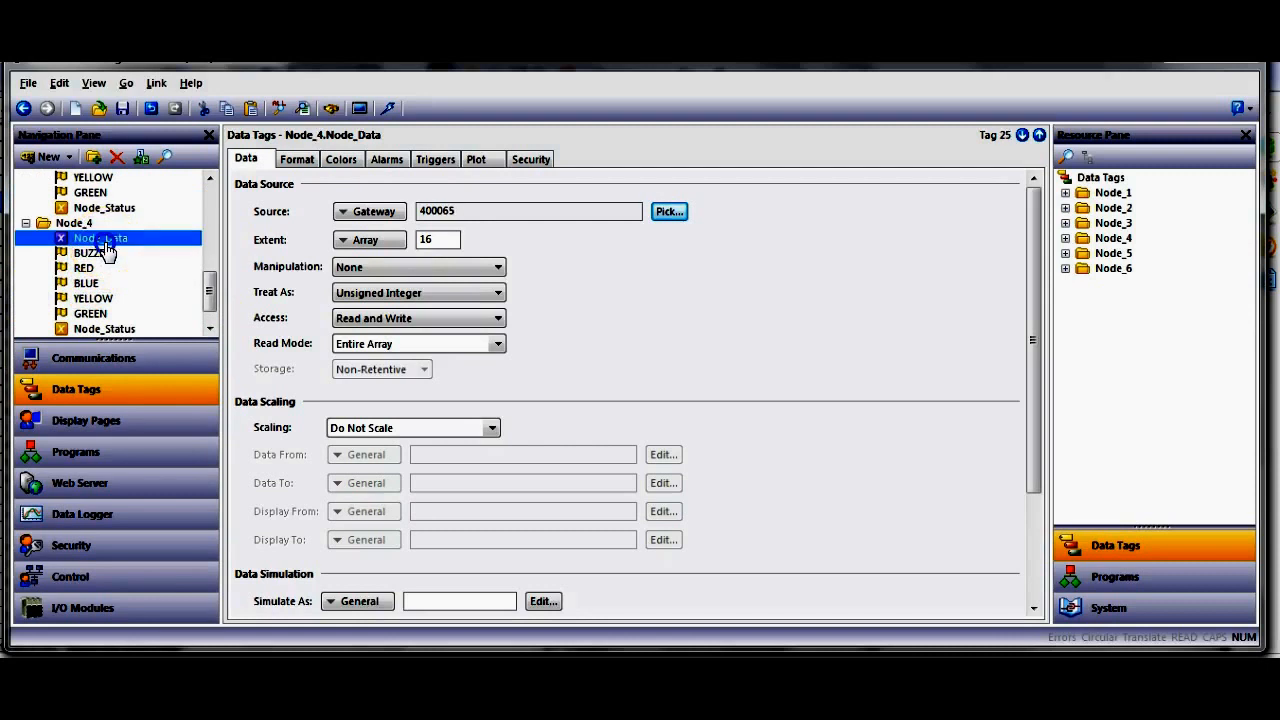
left_click(210, 329)
left_click(210, 329)
left_click(25, 312)
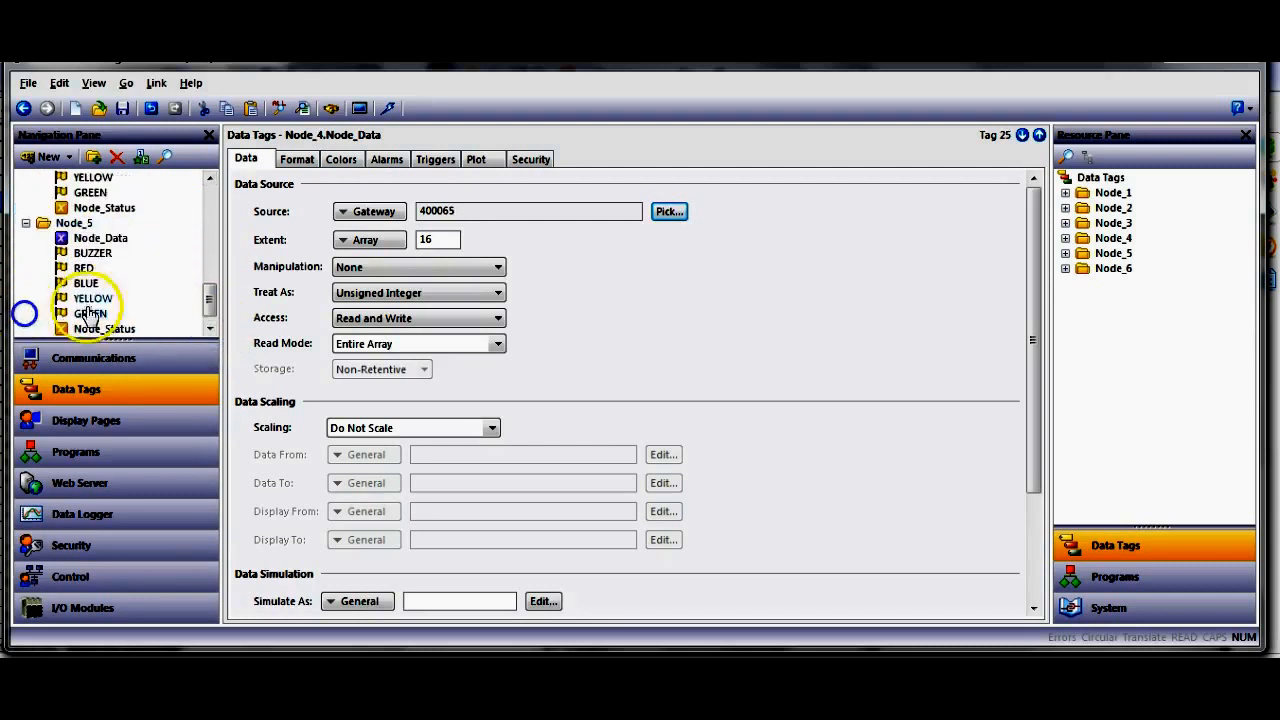
left_click(100, 238)
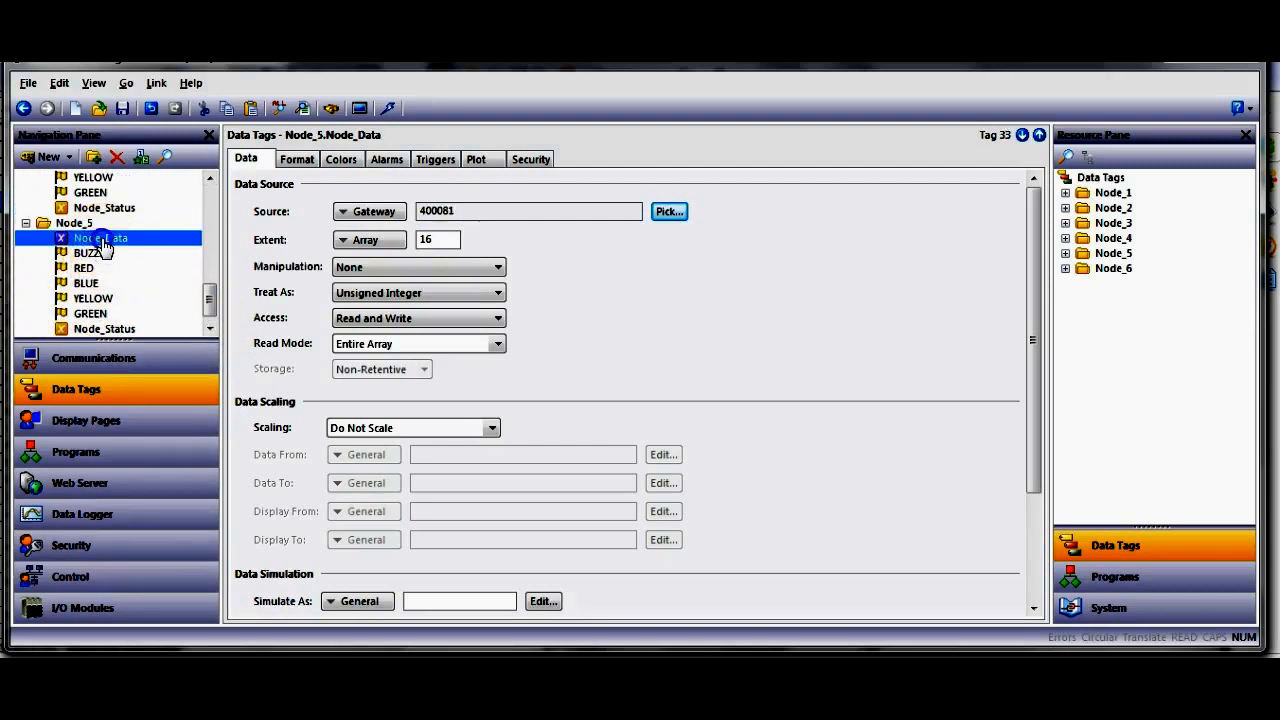
left_click(209, 330)
left_click(25, 328)
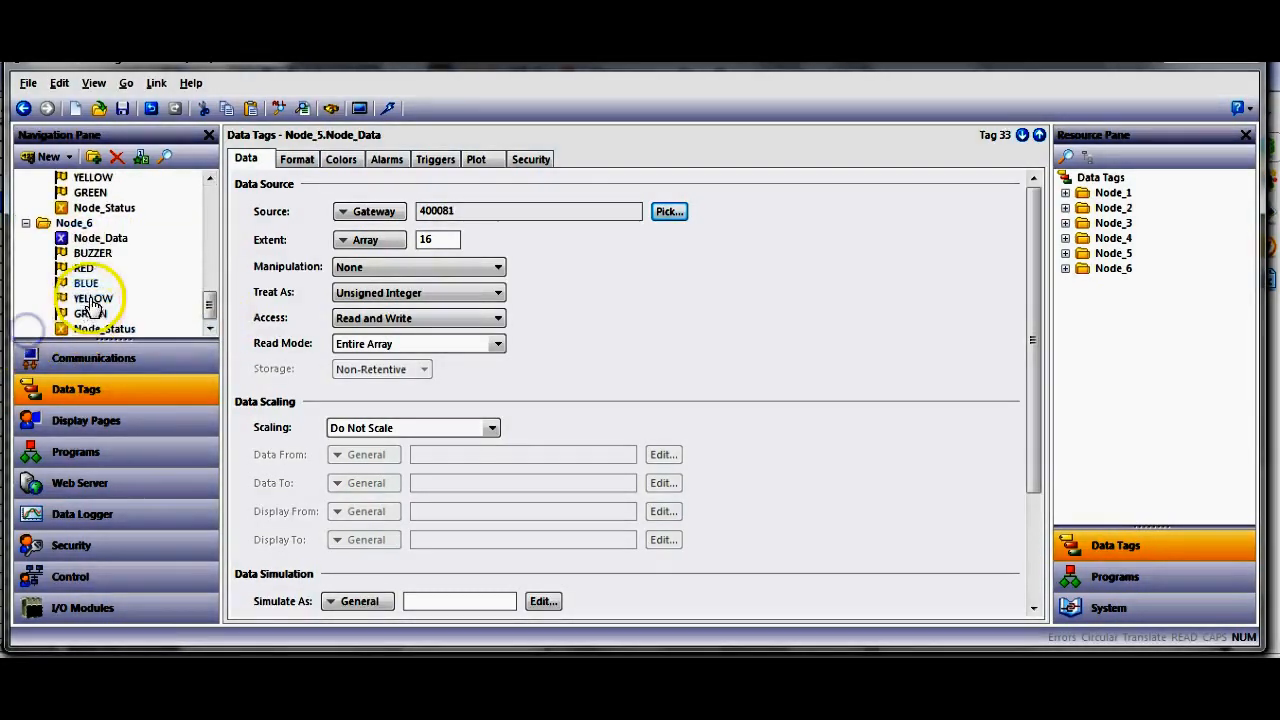
left_click(100, 240)
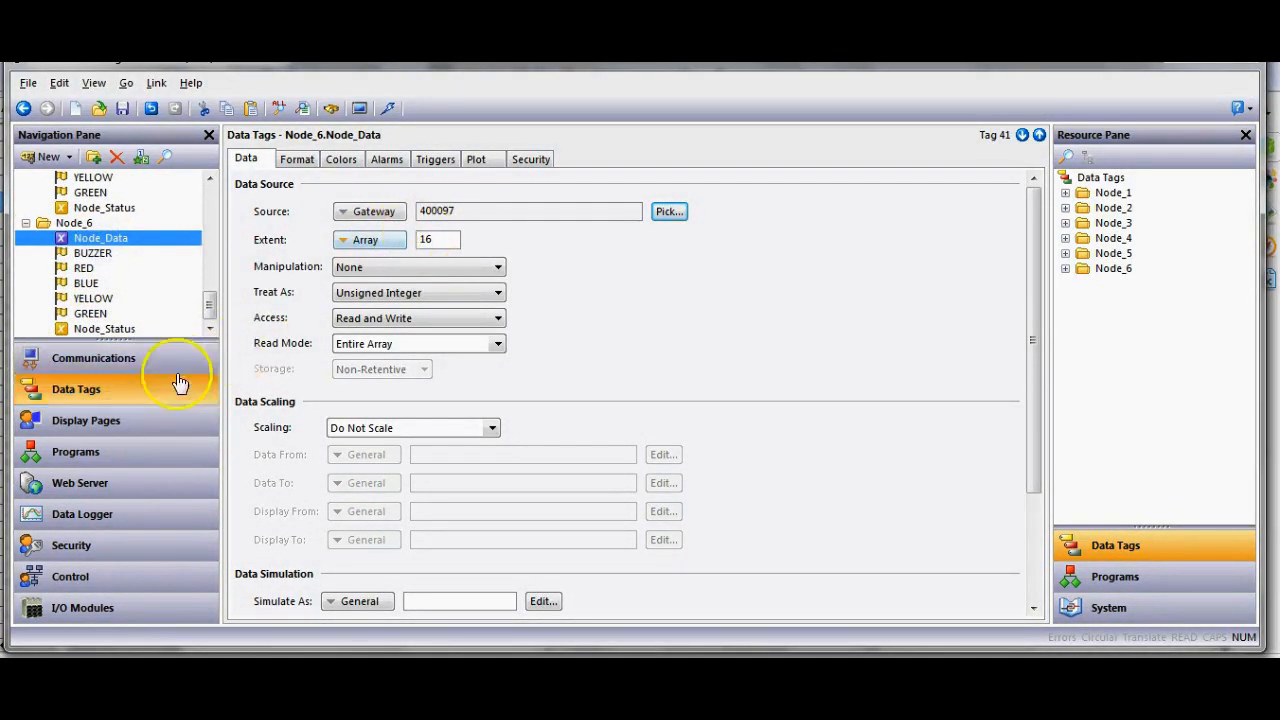
Open Page1 among the display pages and delete the text readouts for the light colors, buzzer and Node_Status
left_click(97, 426)
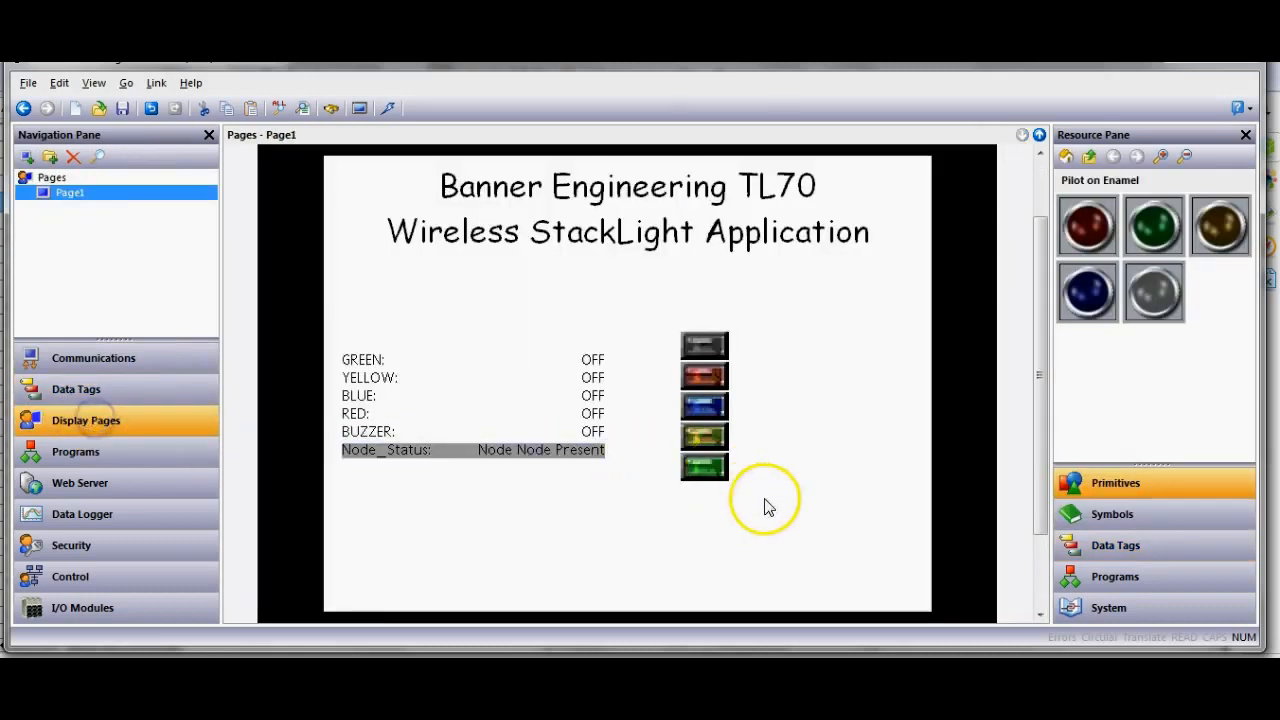
left_click_drag(663, 308, 800, 537)
left_click(366, 323)
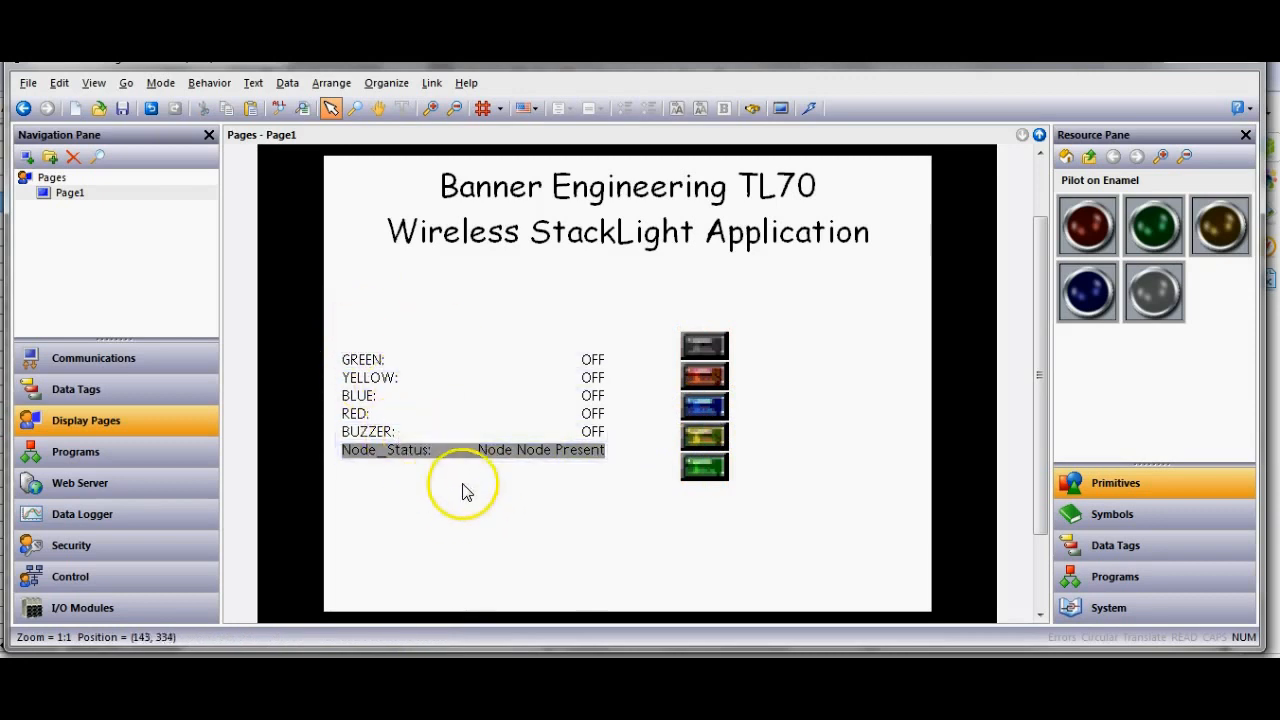
left_click_drag(332, 331, 651, 517)
key("Delete")
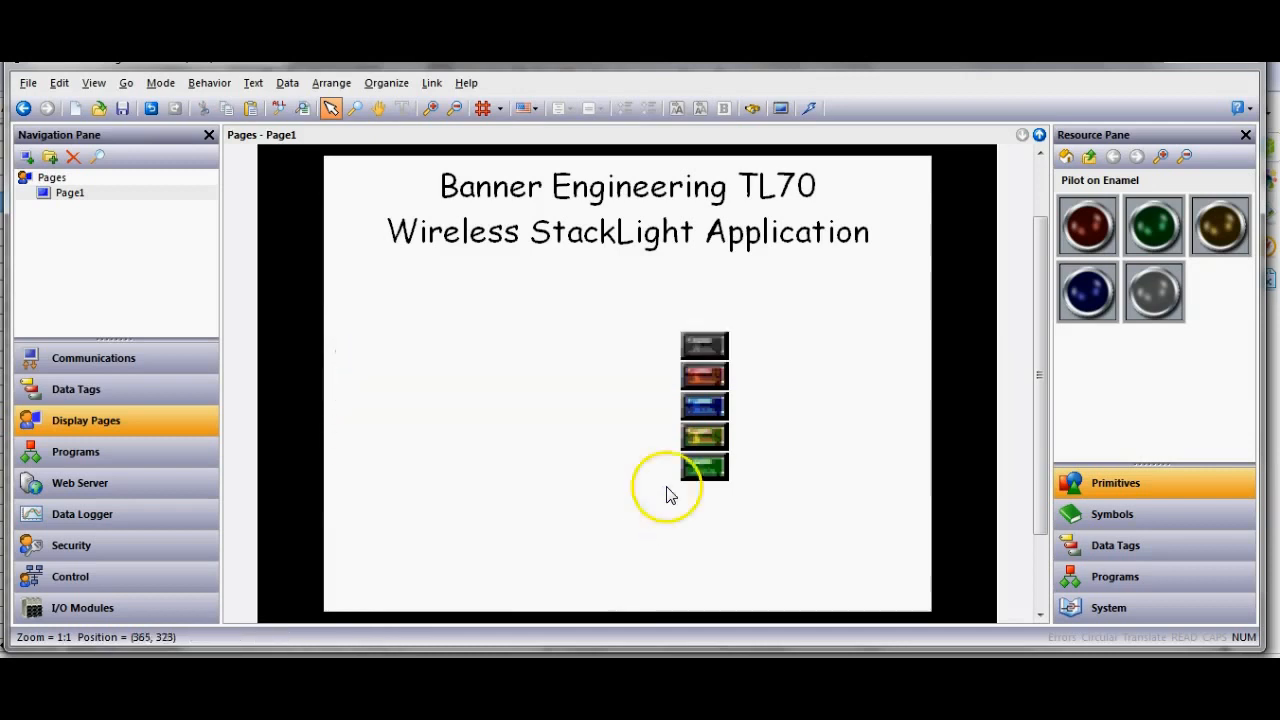
Move the existing stack light widget to the left side of Page1, keeping it below the title
left_click_drag(663, 310, 809, 509)
left_click_drag(696, 431, 565, 483)
left_click_drag(706, 410, 388, 407)
left_click(469, 427)
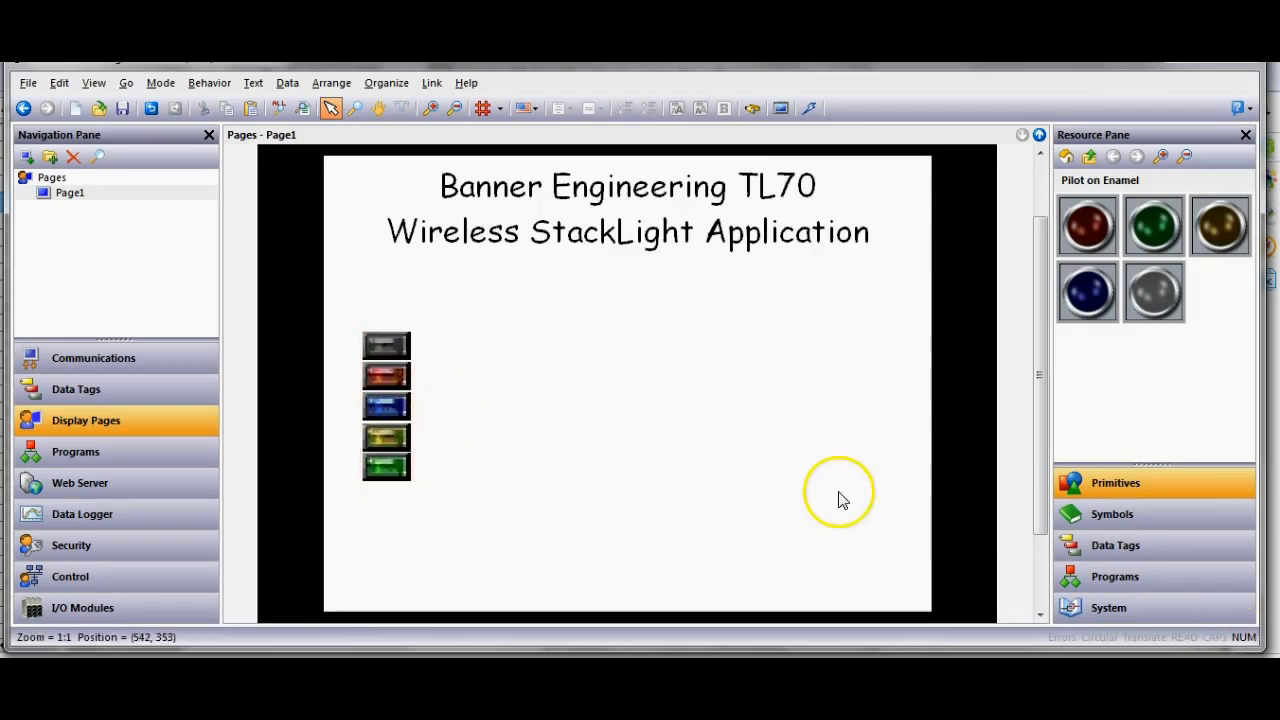
left_click(685, 432)
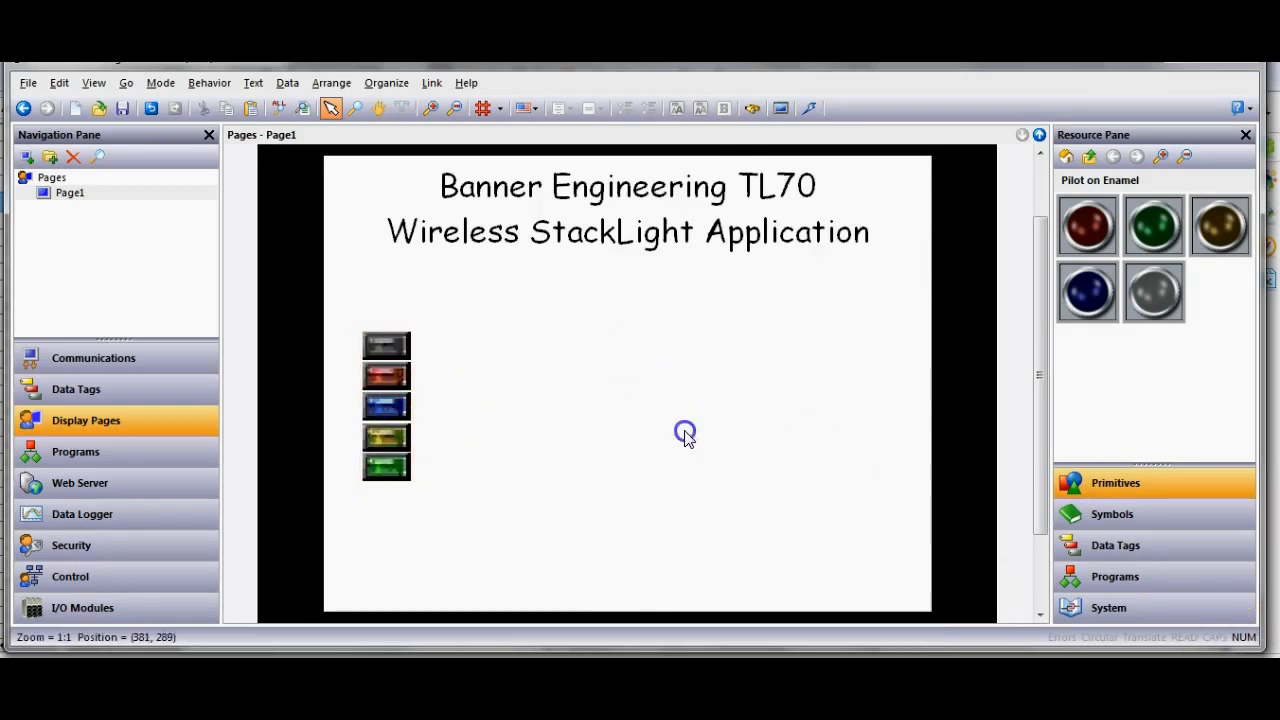
Add five copies of the TL70_a widget in a row to the right of the existing stack light on Page1
left_click(1070, 158)
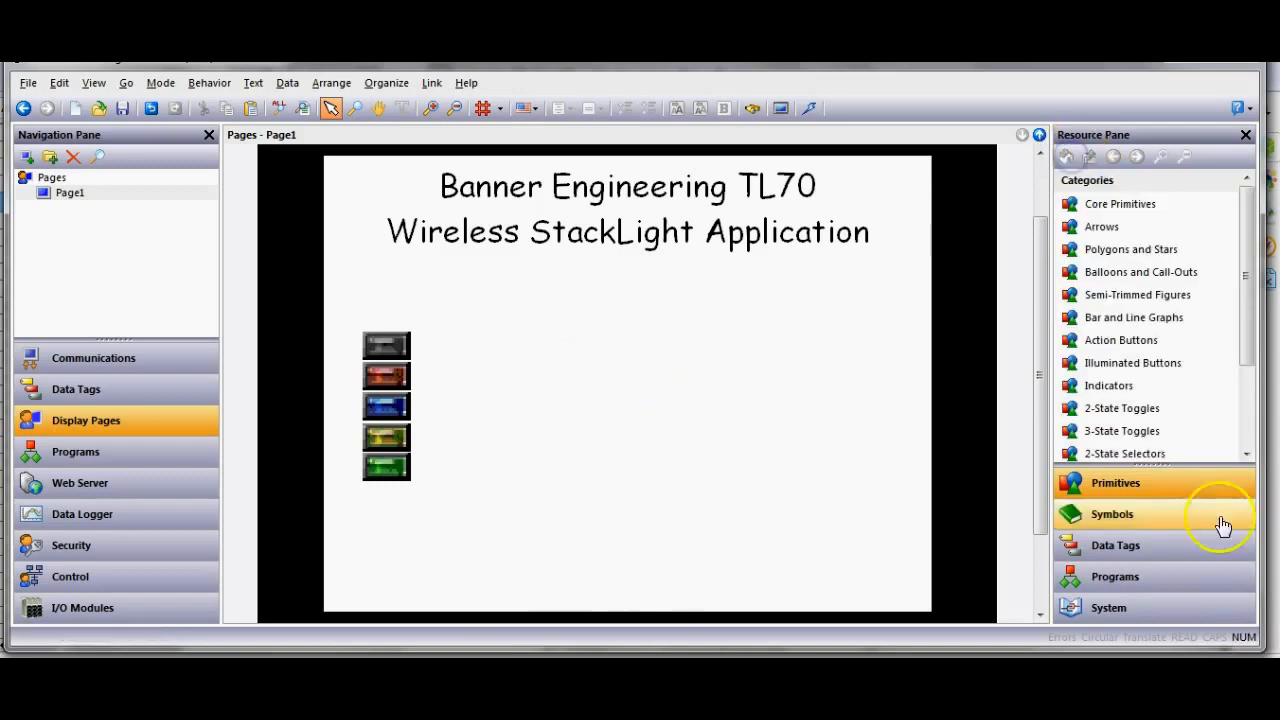
left_click(1250, 433)
left_click(1123, 443)
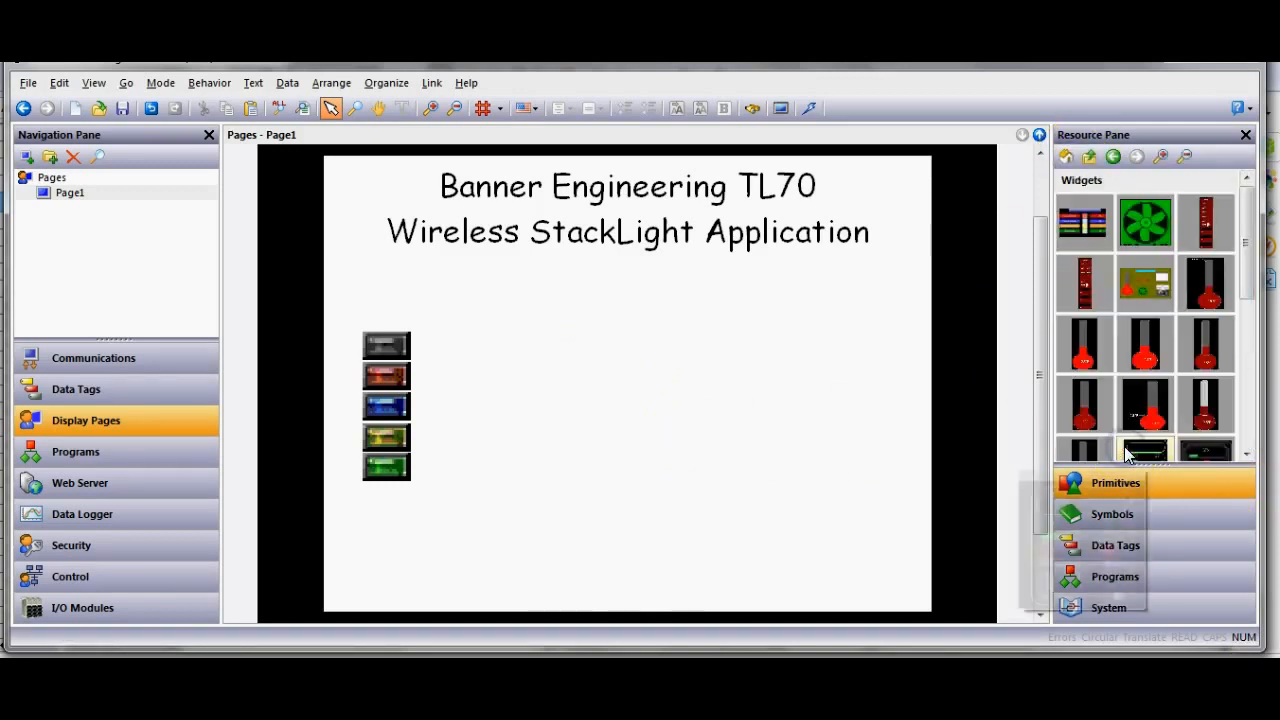
left_click(1248, 430)
left_click(1250, 430)
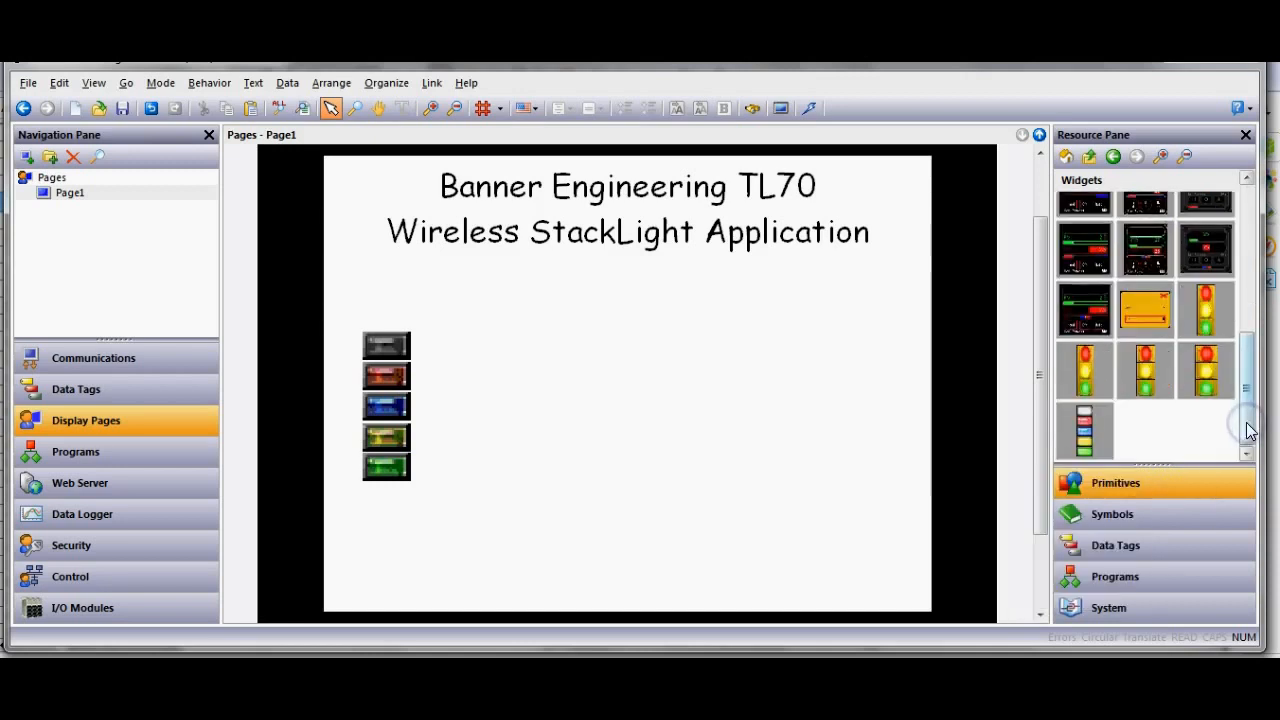
mouse_move(1093, 432)
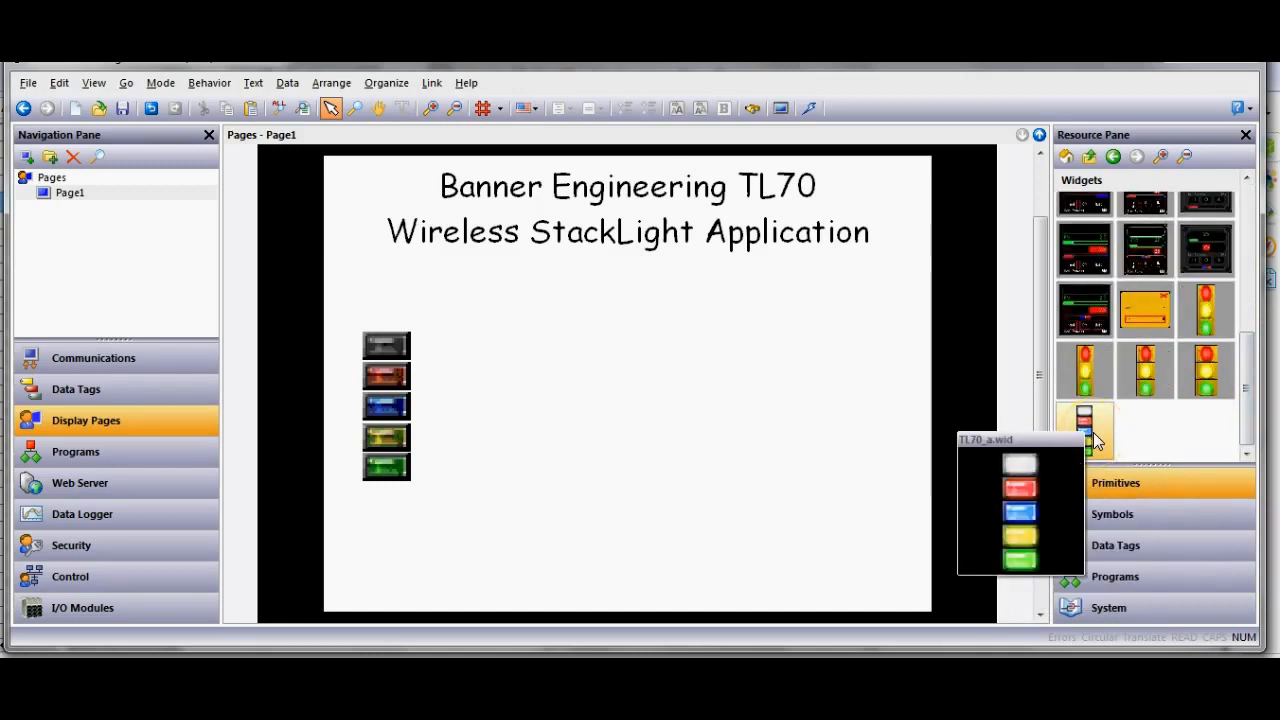
left_click_drag(1093, 432, 462, 405)
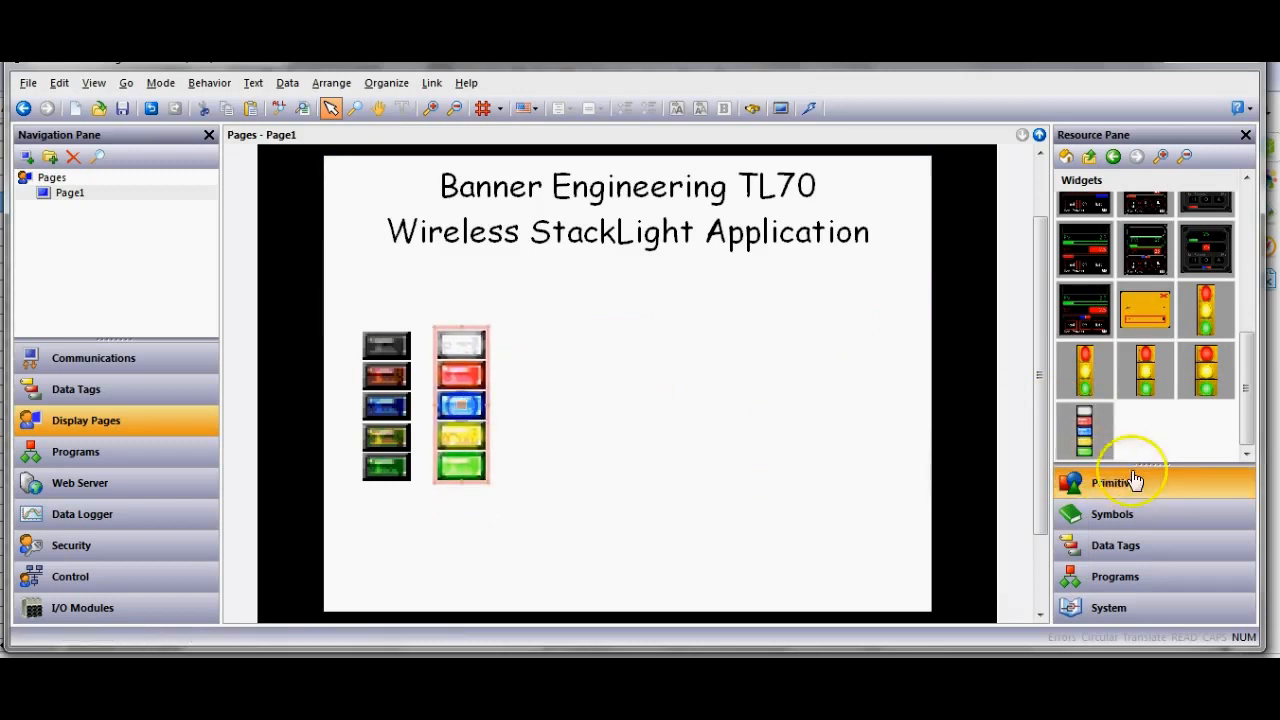
left_click_drag(1090, 430, 550, 409)
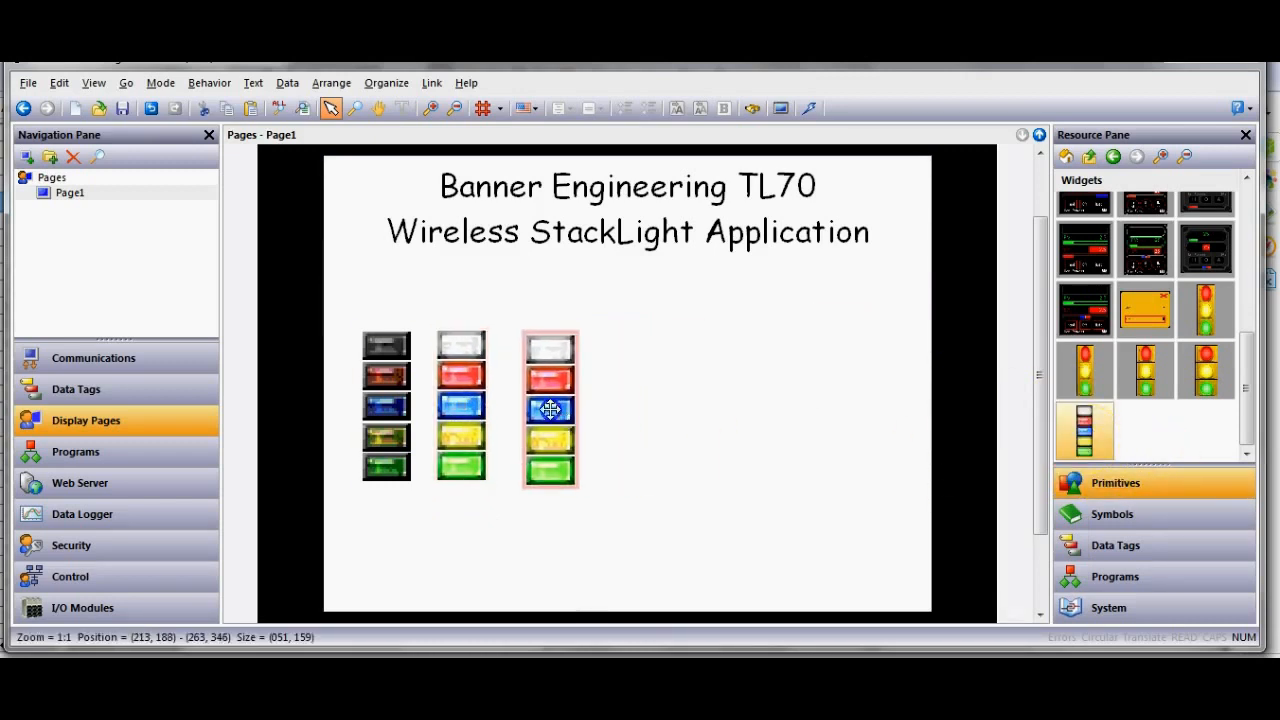
left_click_drag(1085, 430, 658, 418)
left_click_drag(1099, 450, 725, 412)
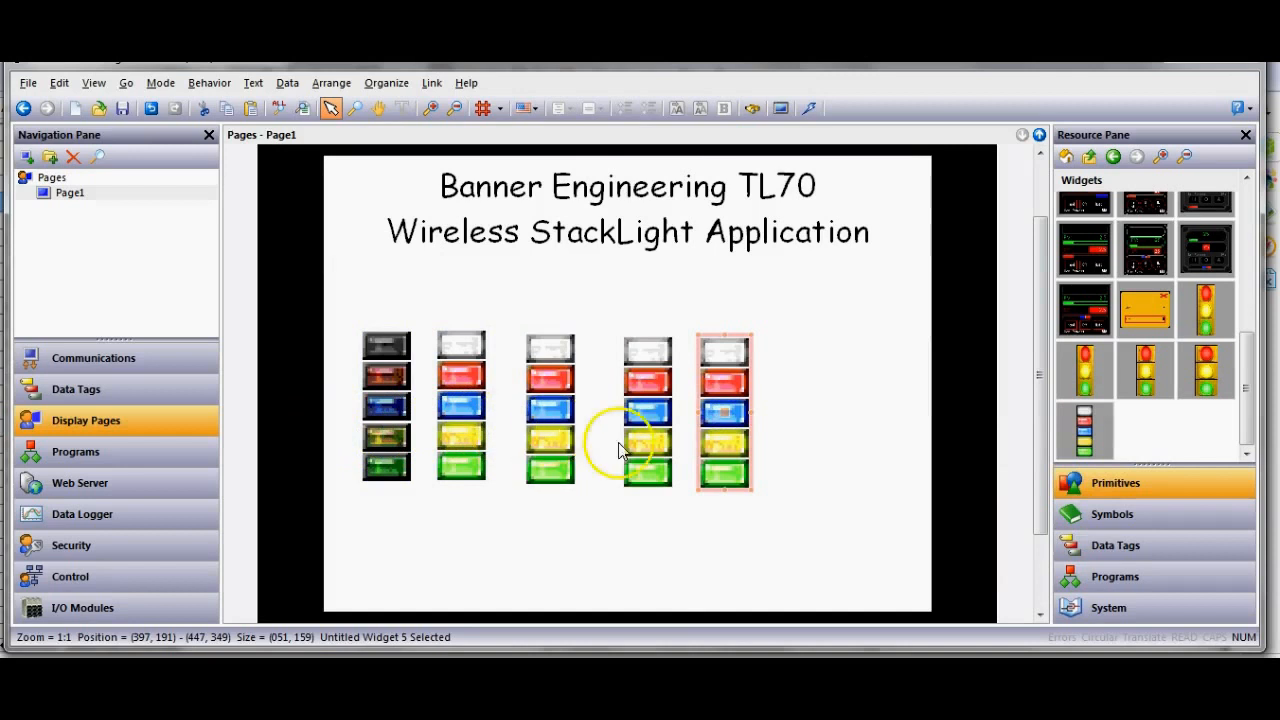
left_click_drag(1091, 437, 825, 410)
Align the five new stack light widgets with the top of the original stack light
left_click_drag(423, 312, 918, 540)
right_click(830, 465)
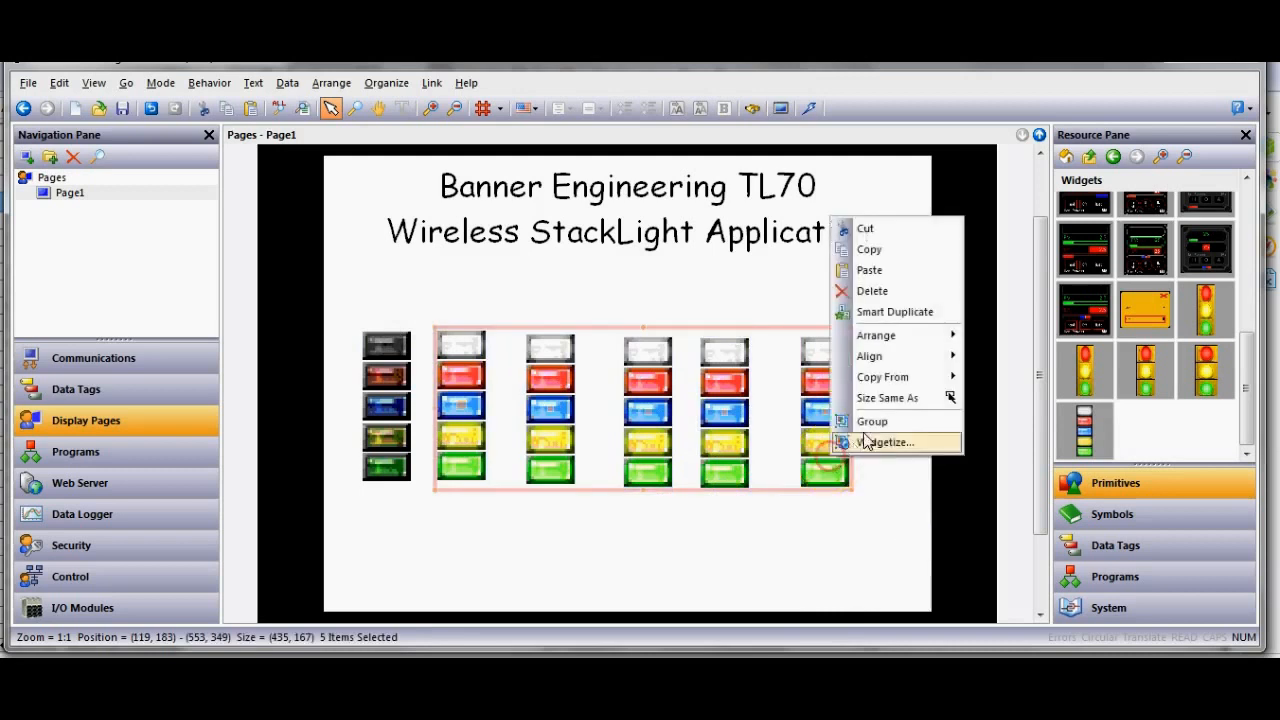
mouse_move(875, 336)
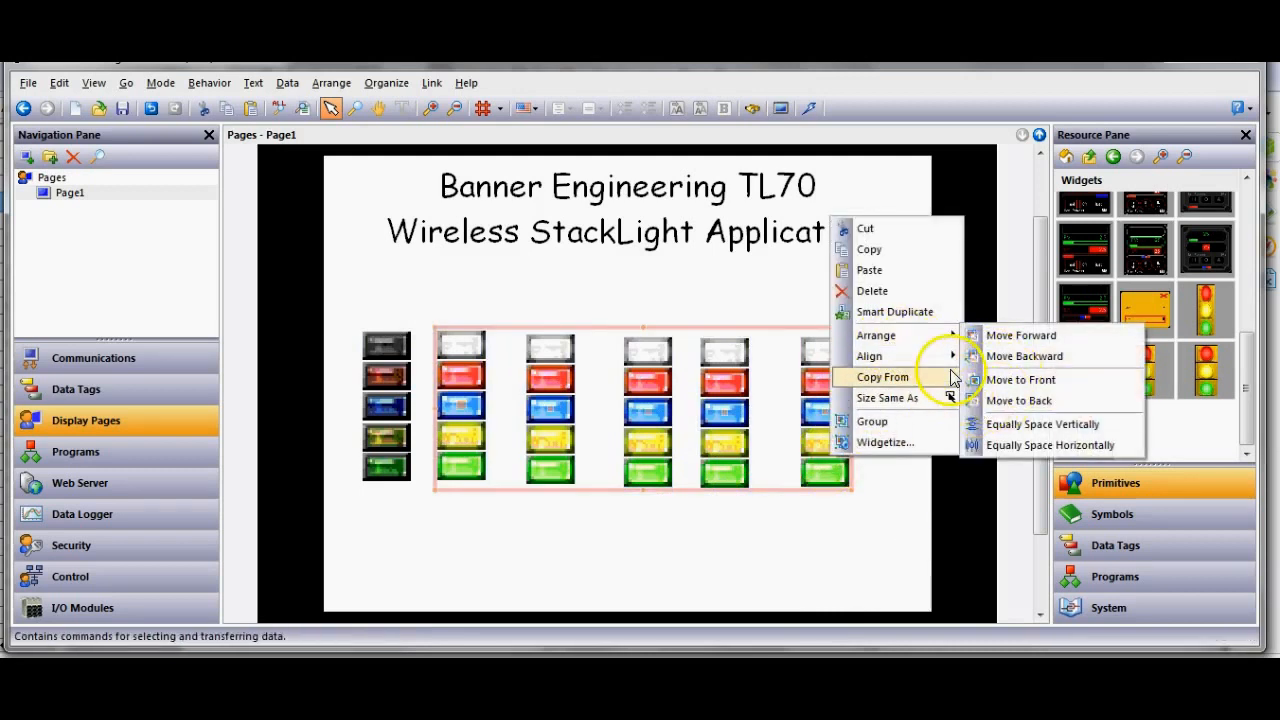
mouse_move(945, 357)
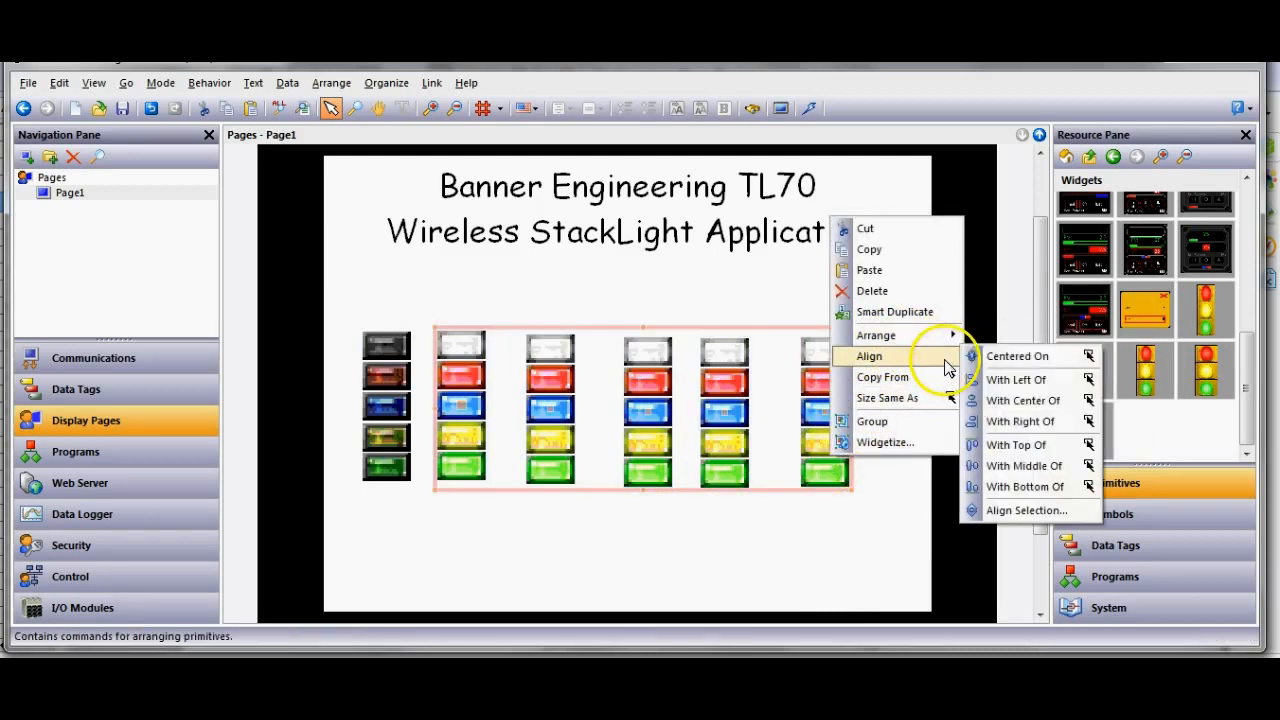
left_click(1016, 444)
left_click(379, 413)
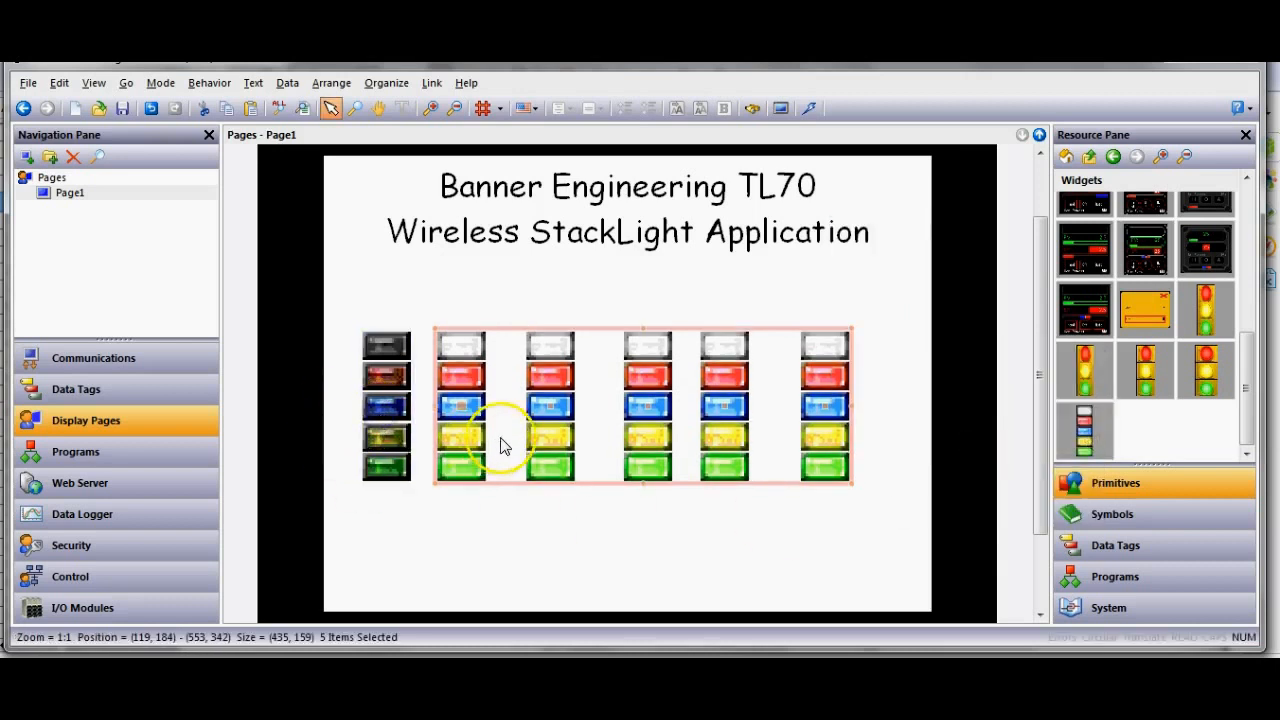
Space all six stack light widgets equally in the horizontal direction
left_click(363, 322)
left_click_drag(347, 318, 891, 517)
right_click(810, 452)
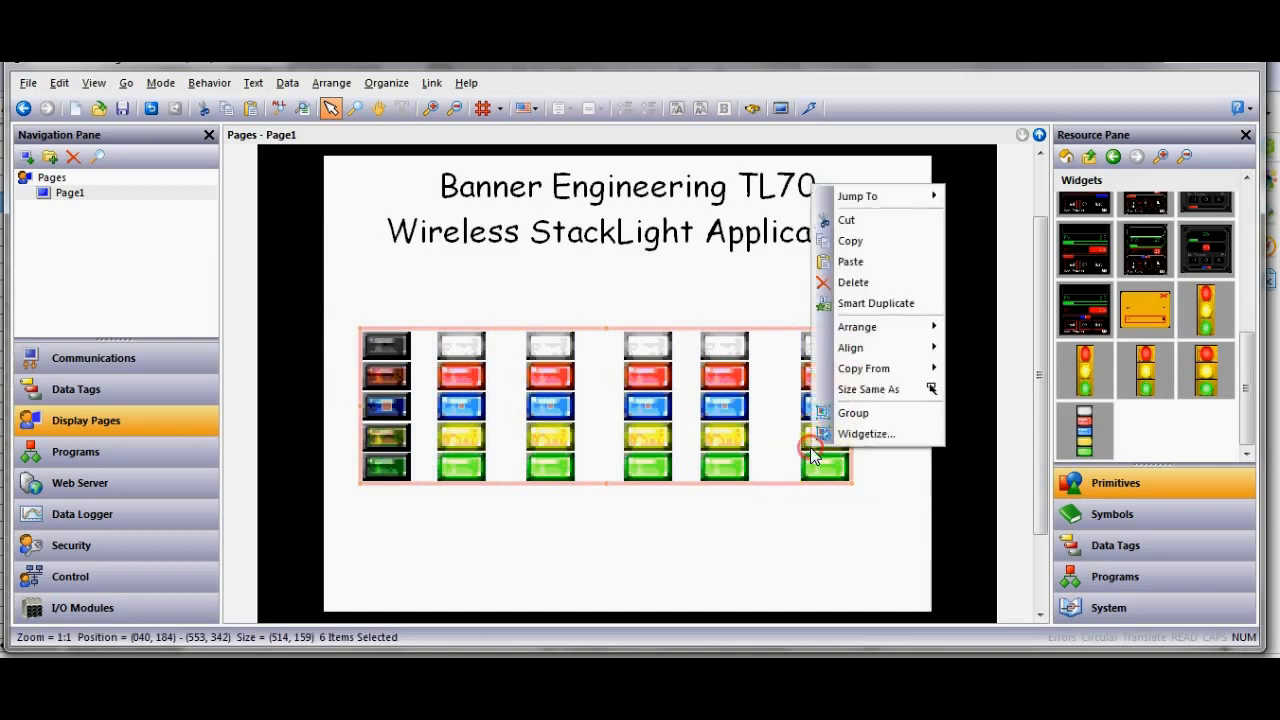
mouse_move(884, 334)
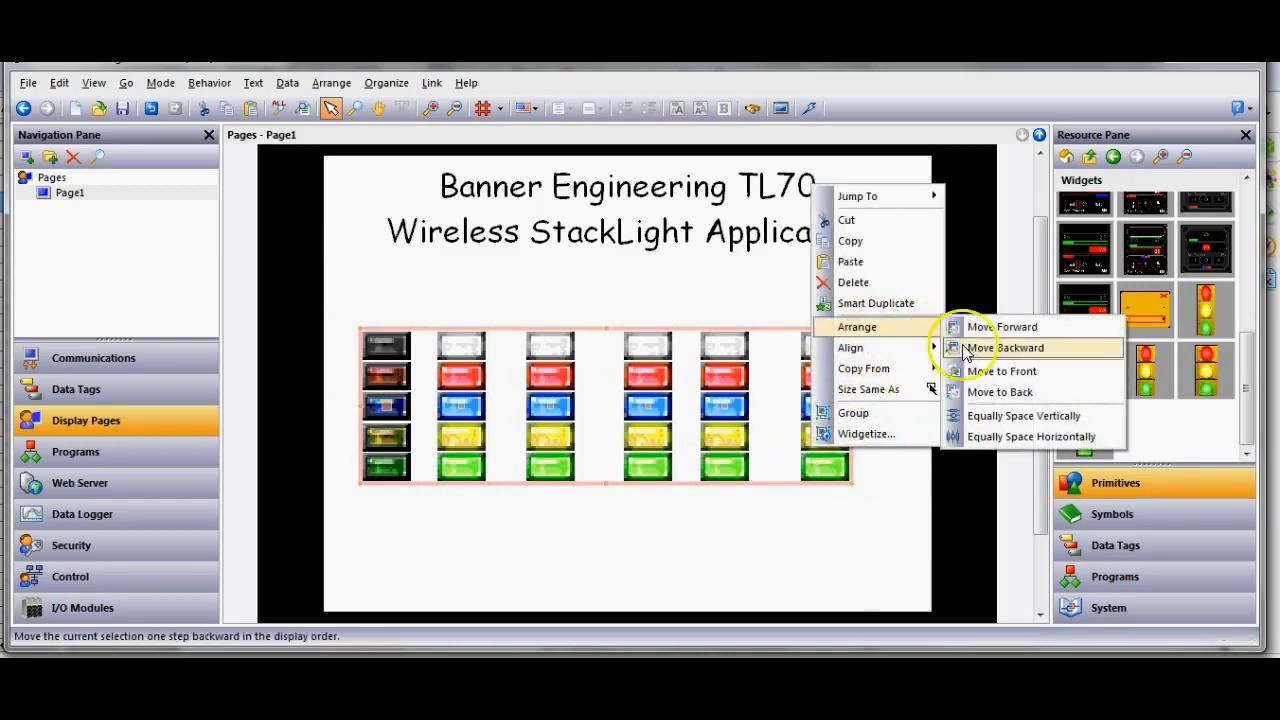
left_click(1046, 440)
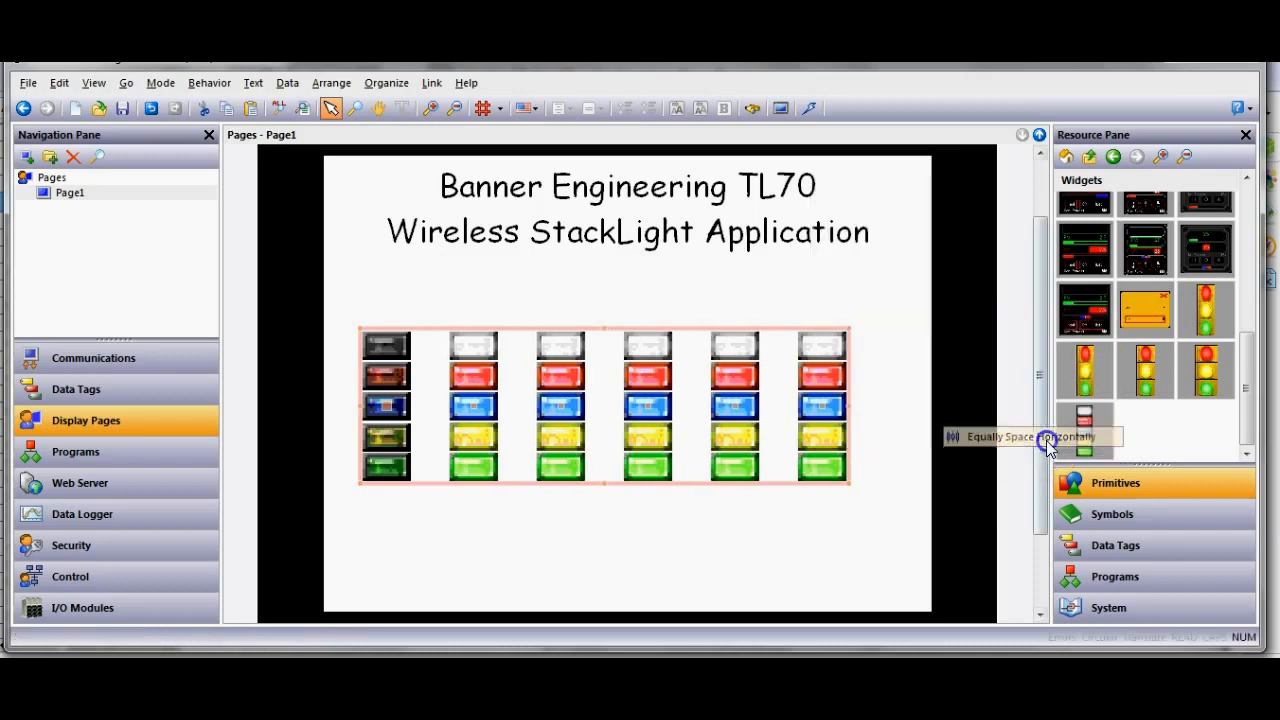
left_click(789, 517)
Bind the second stack light widget from the left to its matching node's data tag folder
left_click(475, 454)
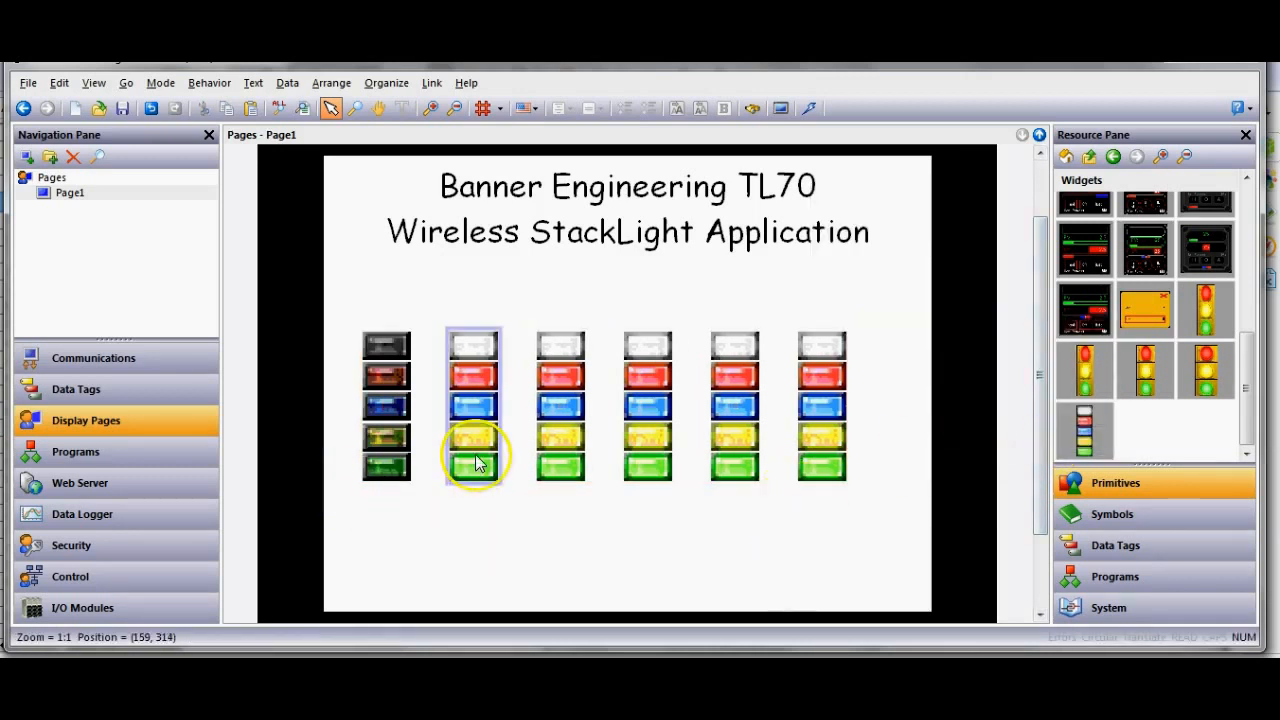
right_click(474, 454)
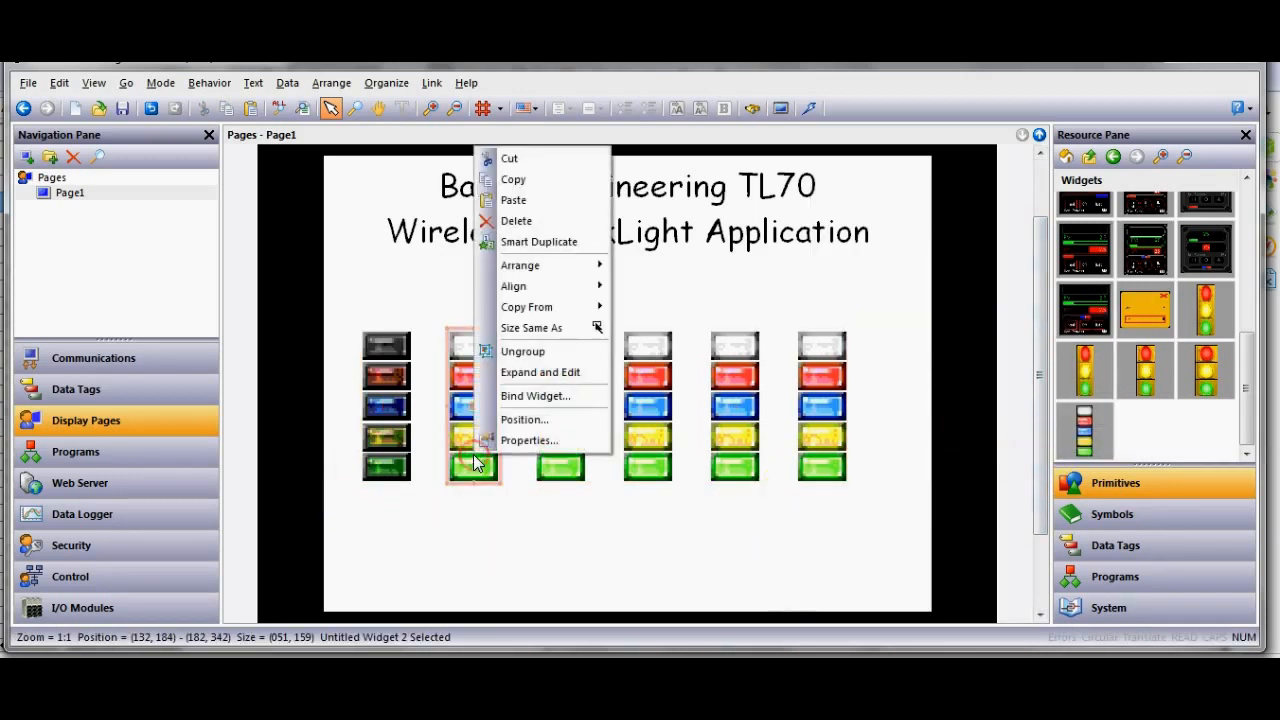
left_click(530, 397)
left_click_drag(1110, 192, 550, 357)
Bind the third stack light widget from the left to the Node_3 data tag folder
left_click(542, 392)
right_click(542, 392)
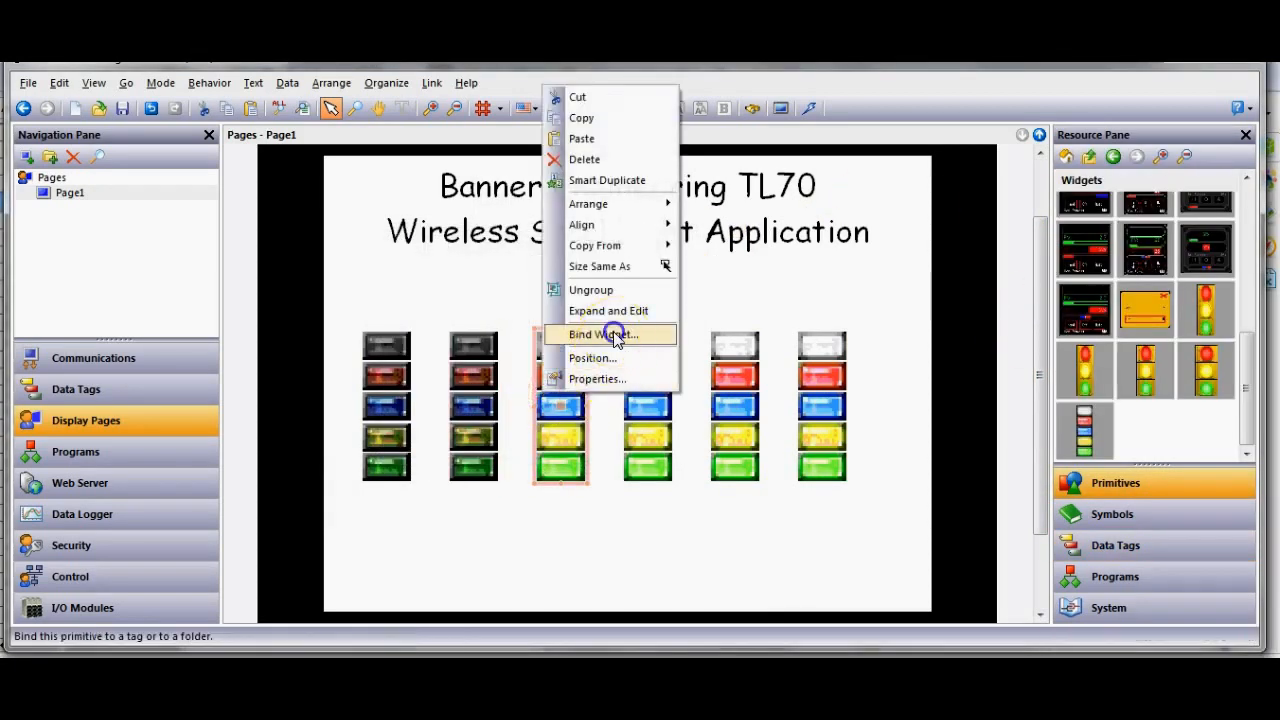
left_click(604, 334)
left_click_drag(1113, 226, 1011, 223)
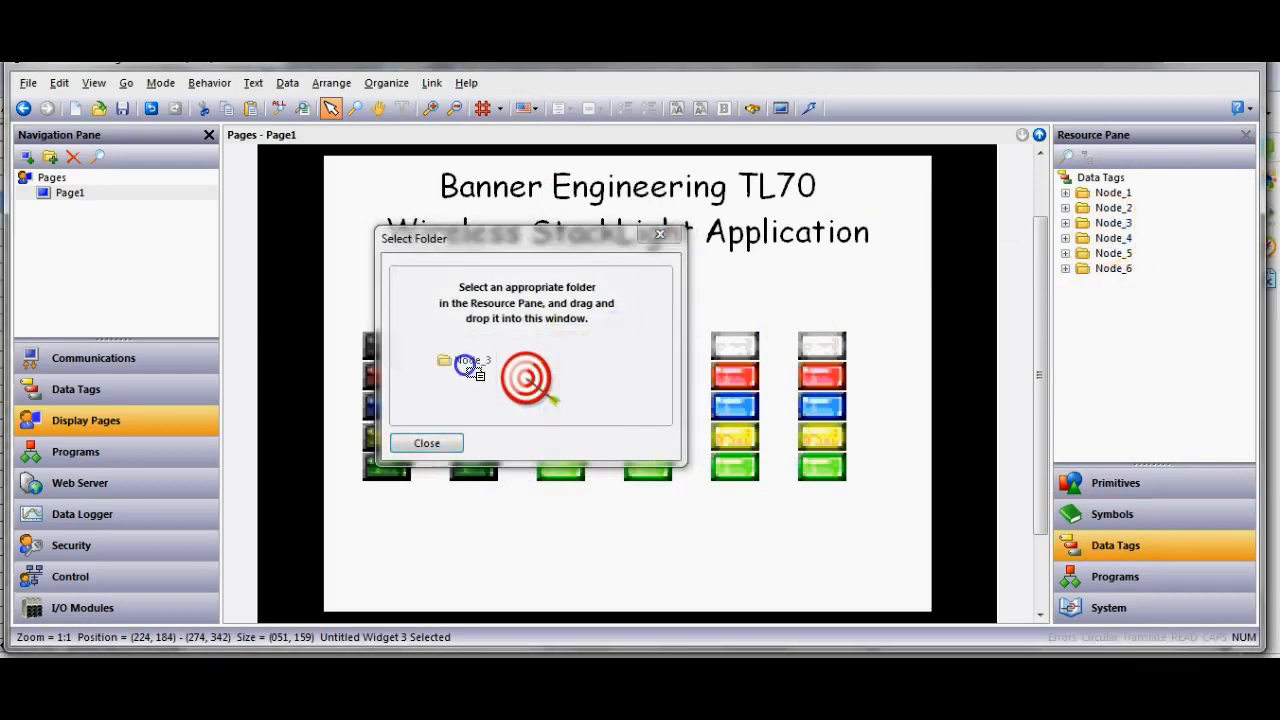
Complete the third stack light widget's binding to Node_3 and bind the fourth widget from the left to the Node_4 folder
left_click_drag(470, 367, 527, 378)
right_click(658, 442)
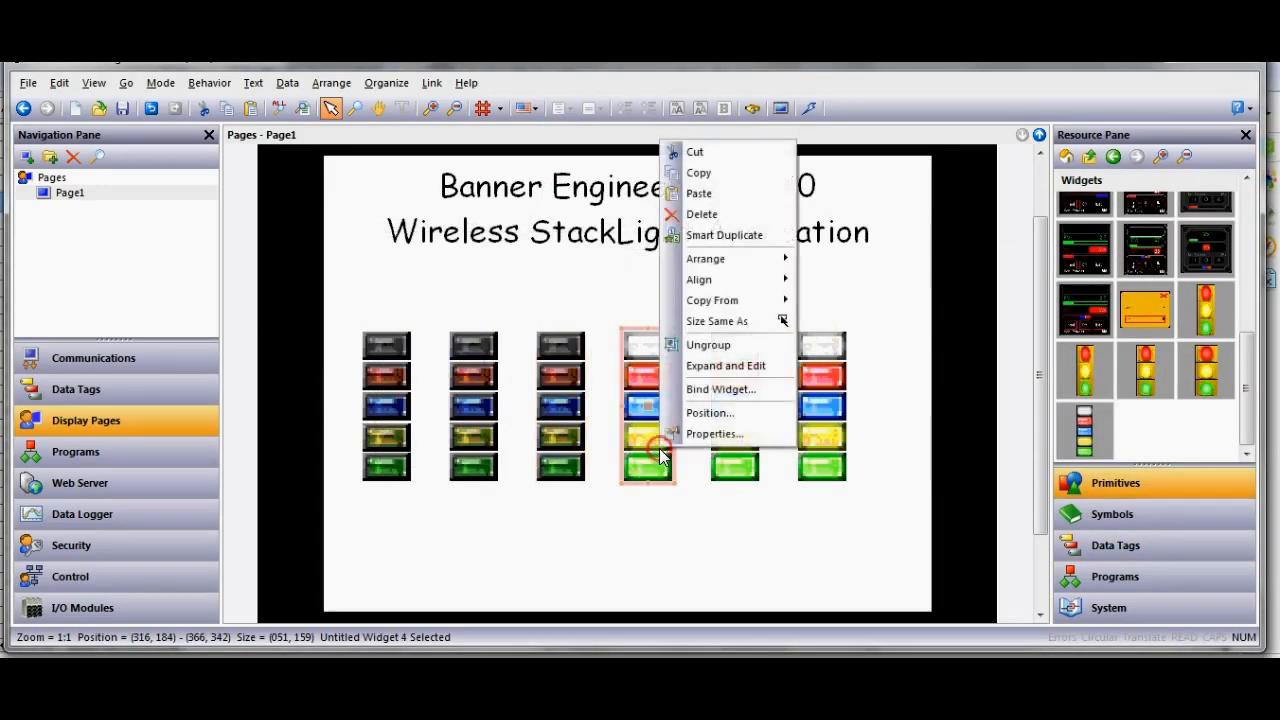
left_click(734, 392)
left_click_drag(1110, 243, 575, 350)
Bind the fifth stack light widget from the left to the Node_5 data tag folder
left_click(731, 455)
right_click(731, 457)
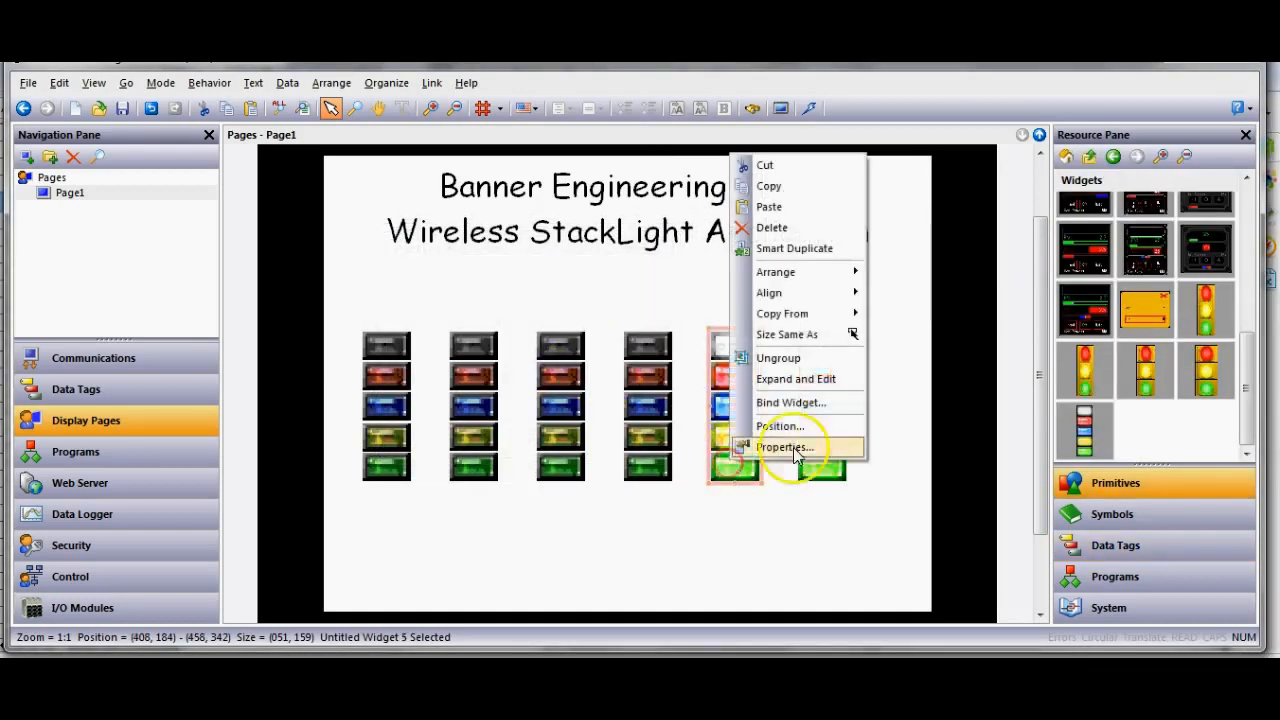
left_click(790, 402)
left_click_drag(1100, 265, 533, 362)
Bind the sixth stack light widget from the left to the Node_6 data tag folder and clear the selection
left_click(819, 444)
right_click(819, 444)
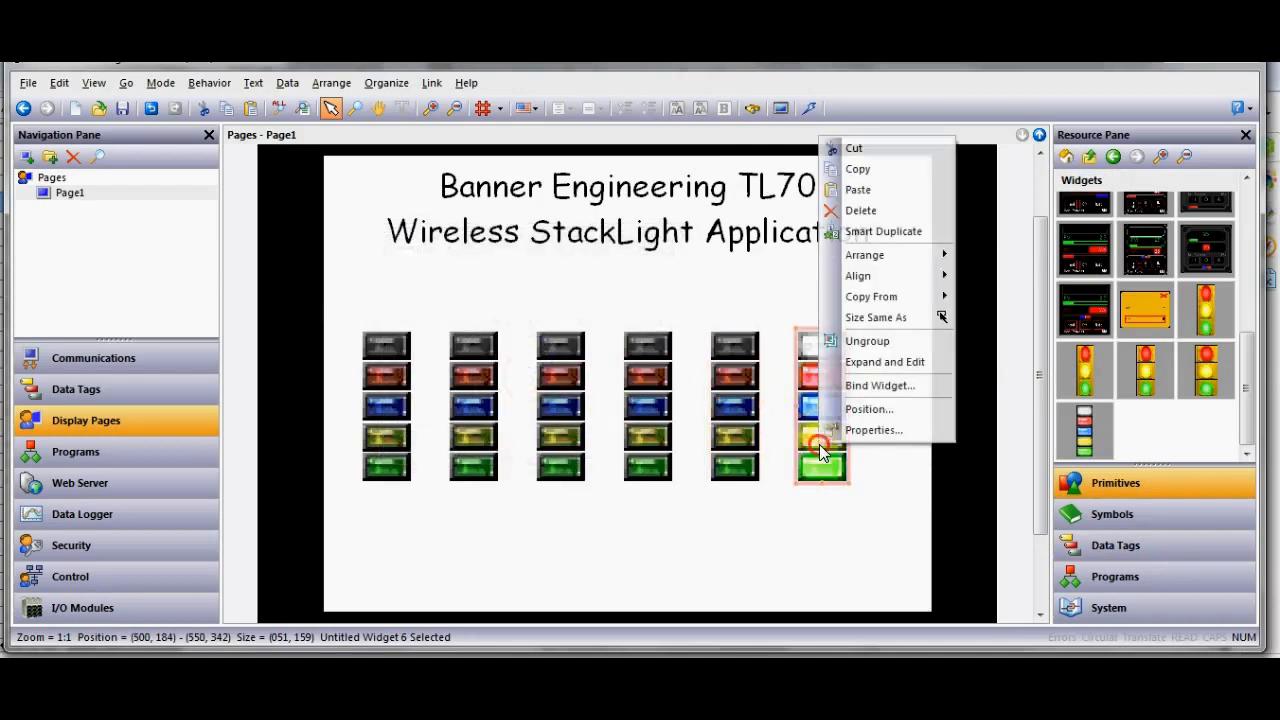
left_click(880, 386)
left_click_drag(1075, 262, 541, 343)
left_click(534, 554)
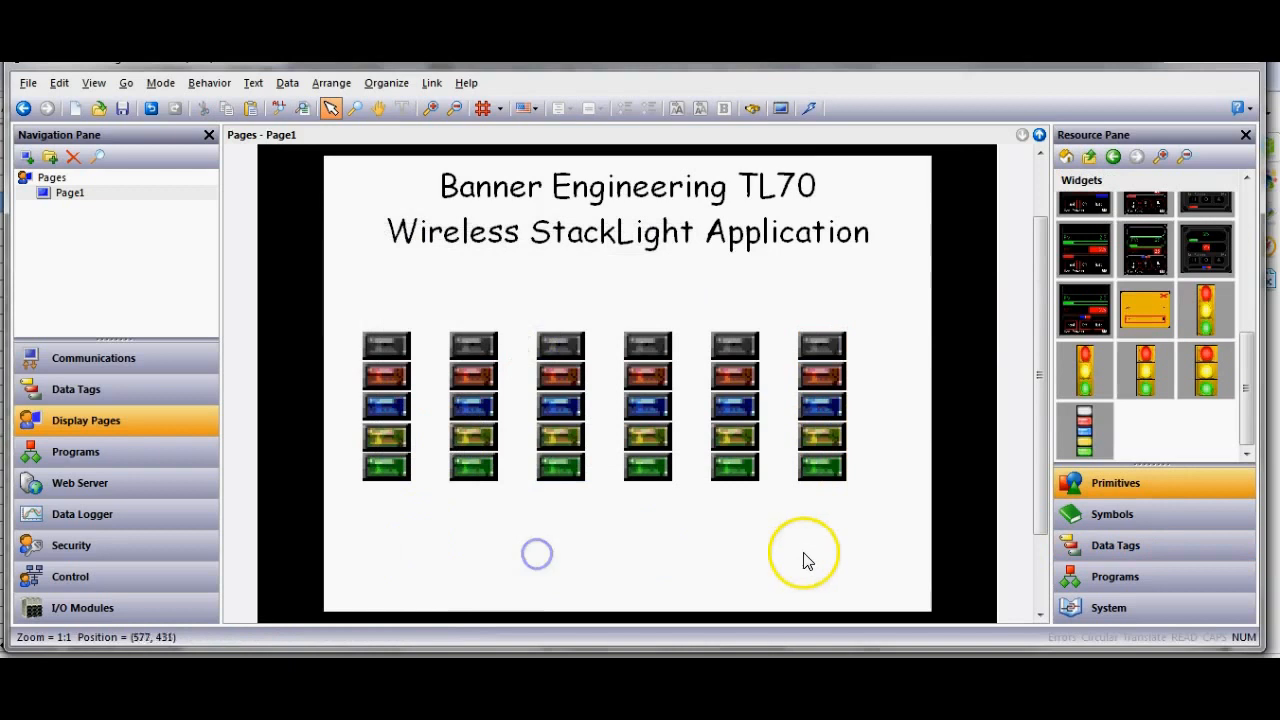
Place the Node_Status tags of Node_1 and Node_2 on the page as data boxes, stacked below the leftmost stack lights
left_click(1151, 555)
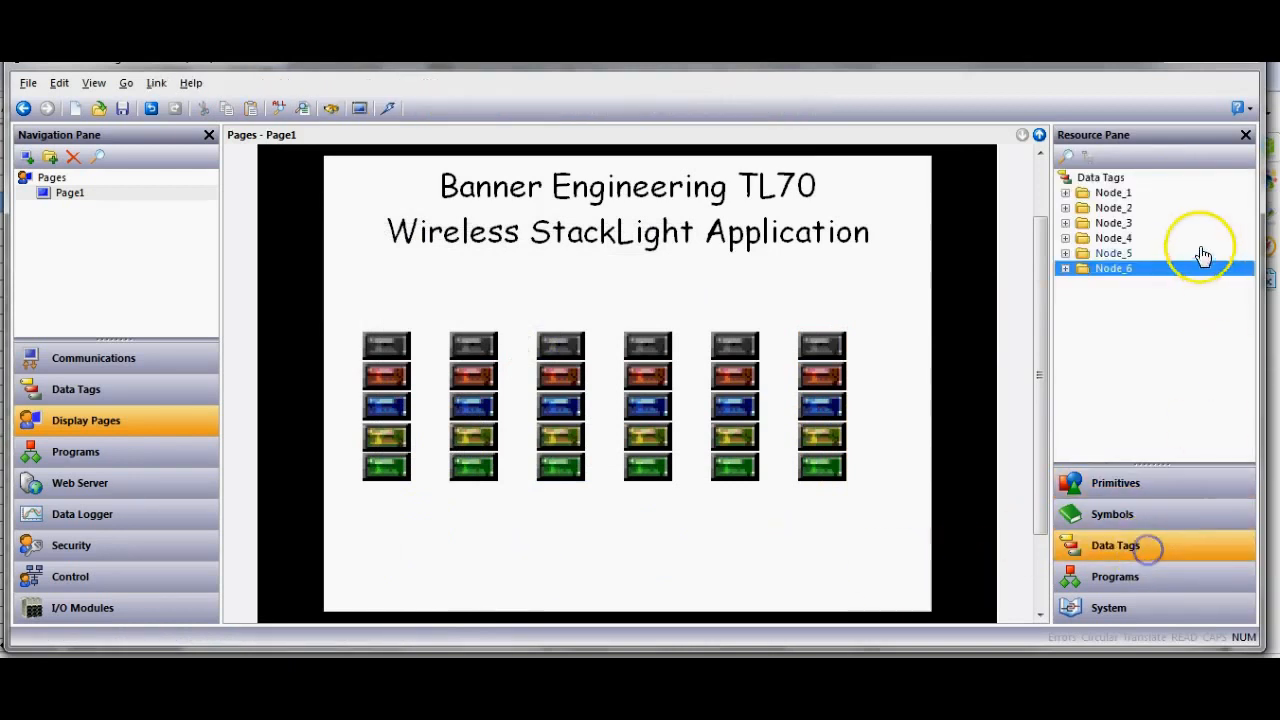
left_click(1066, 208)
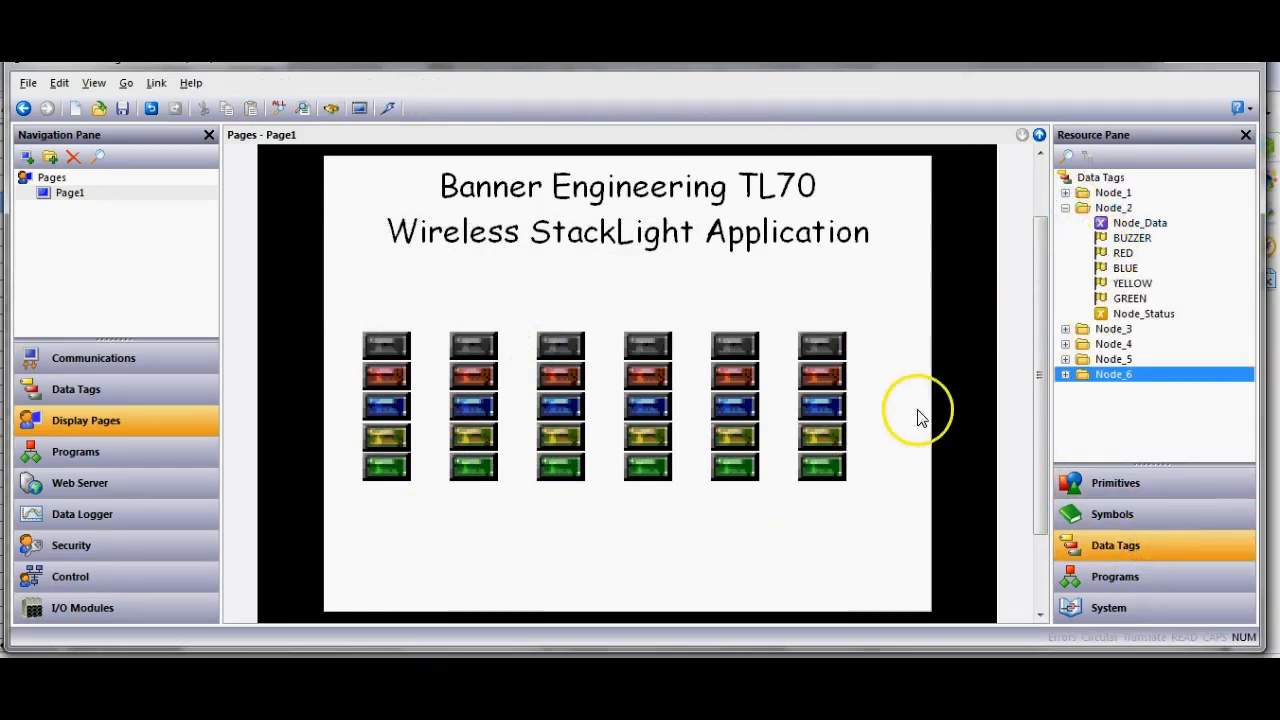
left_click(1065, 193)
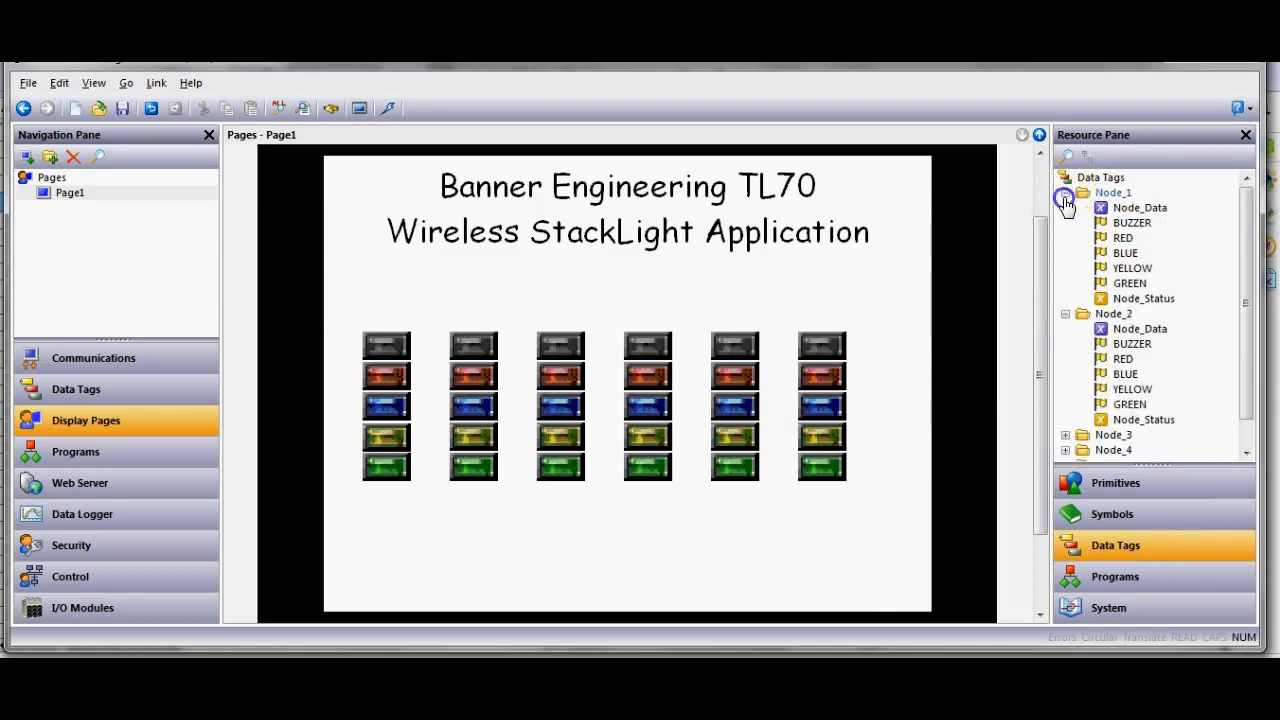
left_click_drag(1141, 310, 469, 497)
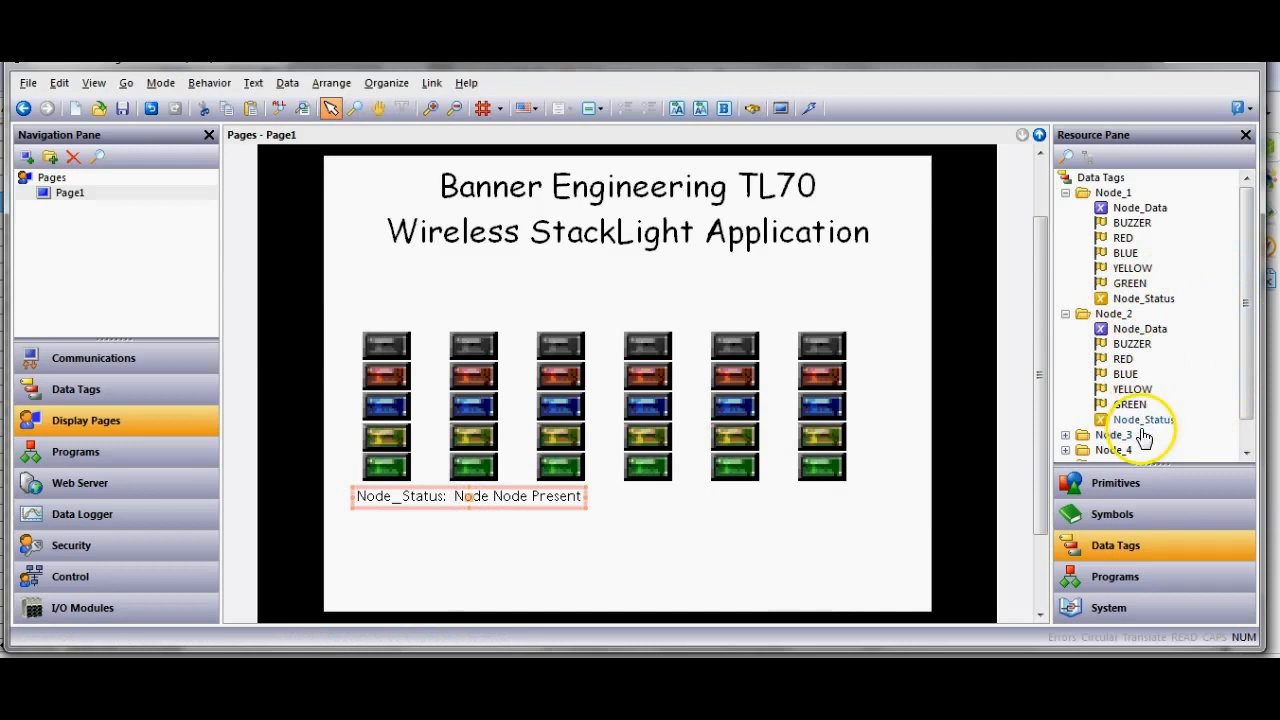
left_click_drag(1117, 420, 521, 527)
left_click_drag(472, 523, 473, 525)
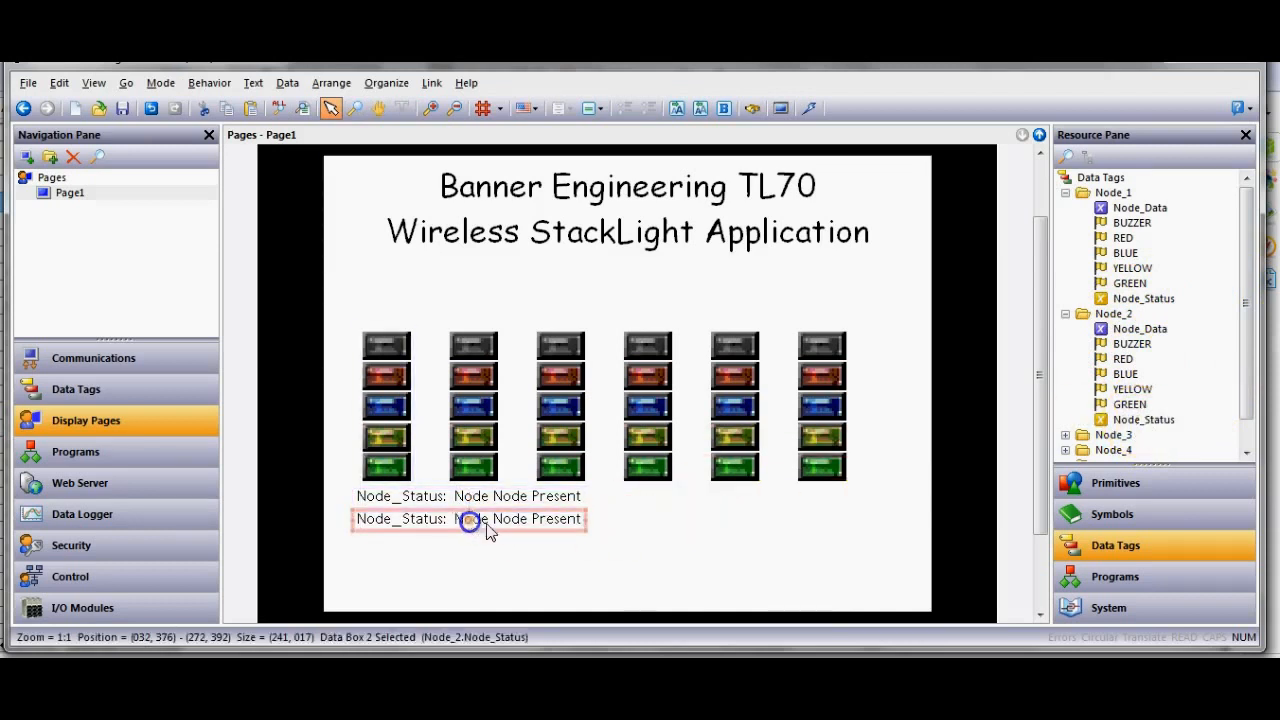
Place Node_3's Node_Status tag on the page as a data box directly beneath the Node_2 status
left_click(1066, 314)
left_click(1066, 329)
left_click_drag(1147, 440, 471, 542)
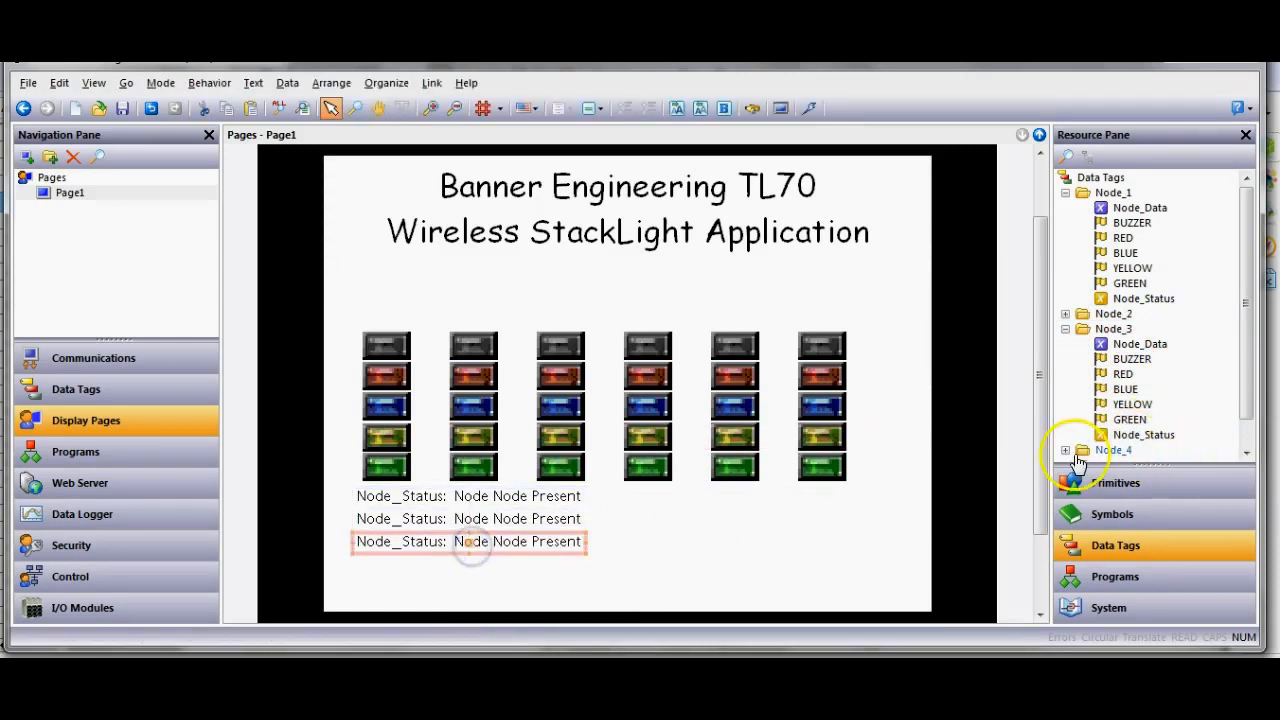